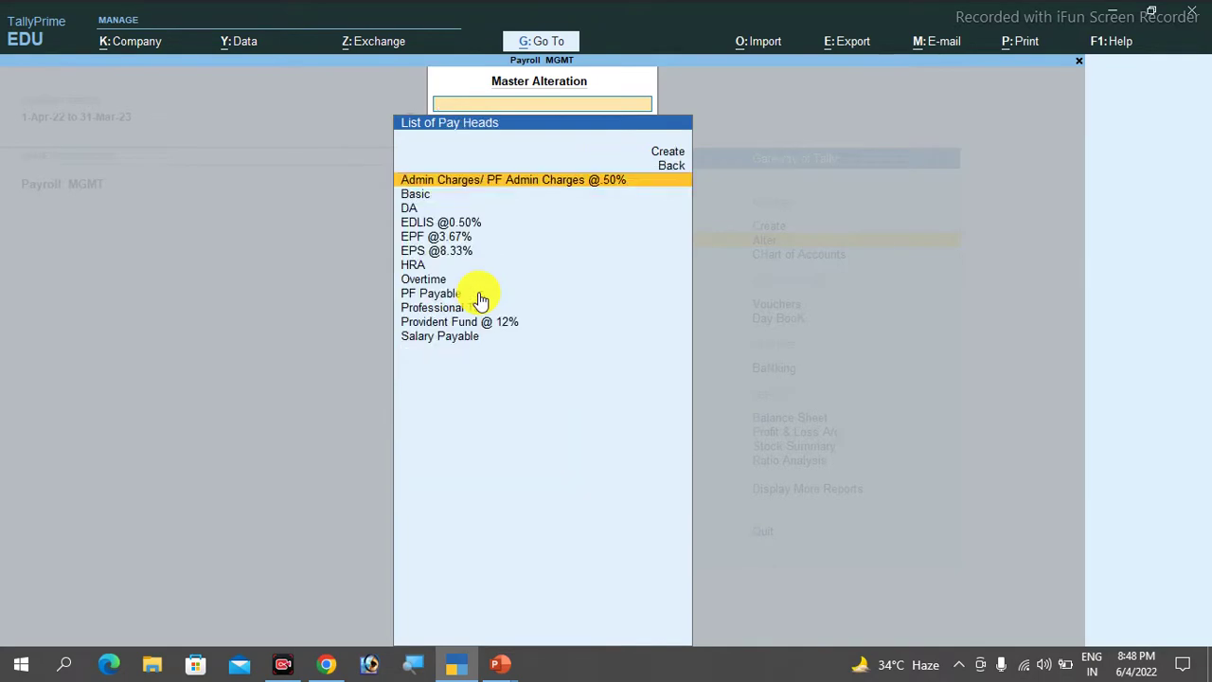
Open the EPS @8.33% pay head for alteration.
{"action": "key", "text": "Down"}
{"action": "key", "text": "Down"}
{"action": "key", "text": "Down"}
{"action": "key", "text": "Down"}
{"action": "key", "text": "Down"}
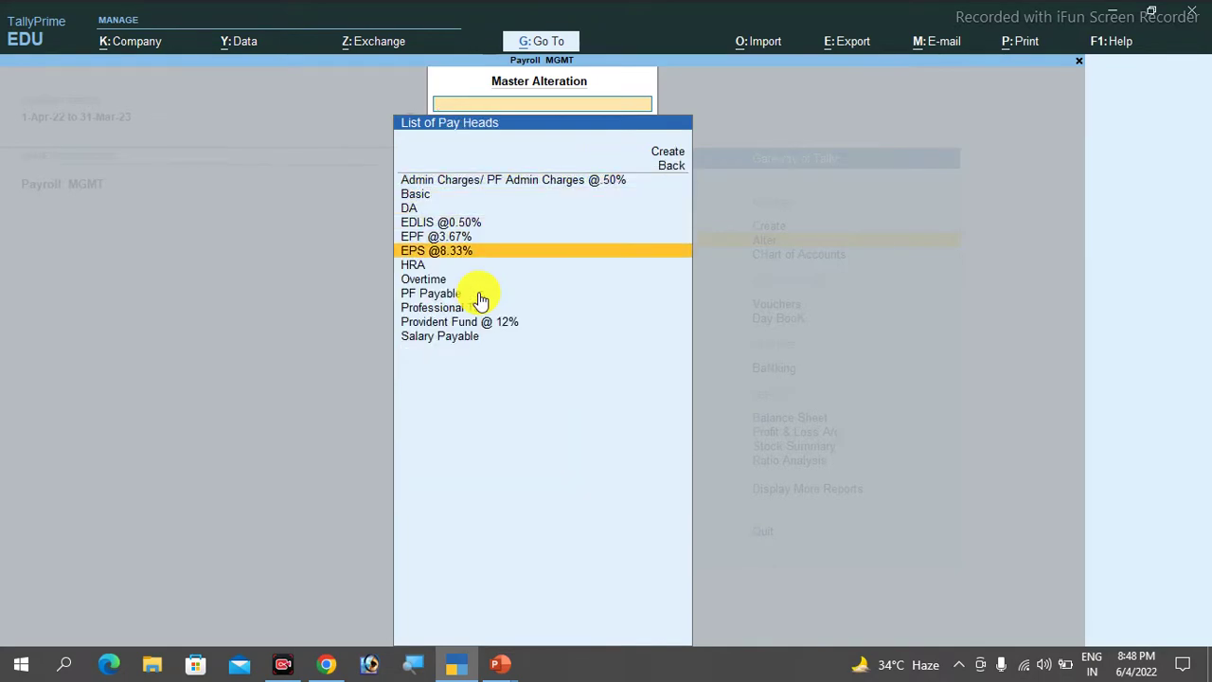
{"action": "key", "text": "Return"}
{"action": "key", "text": "Return"}
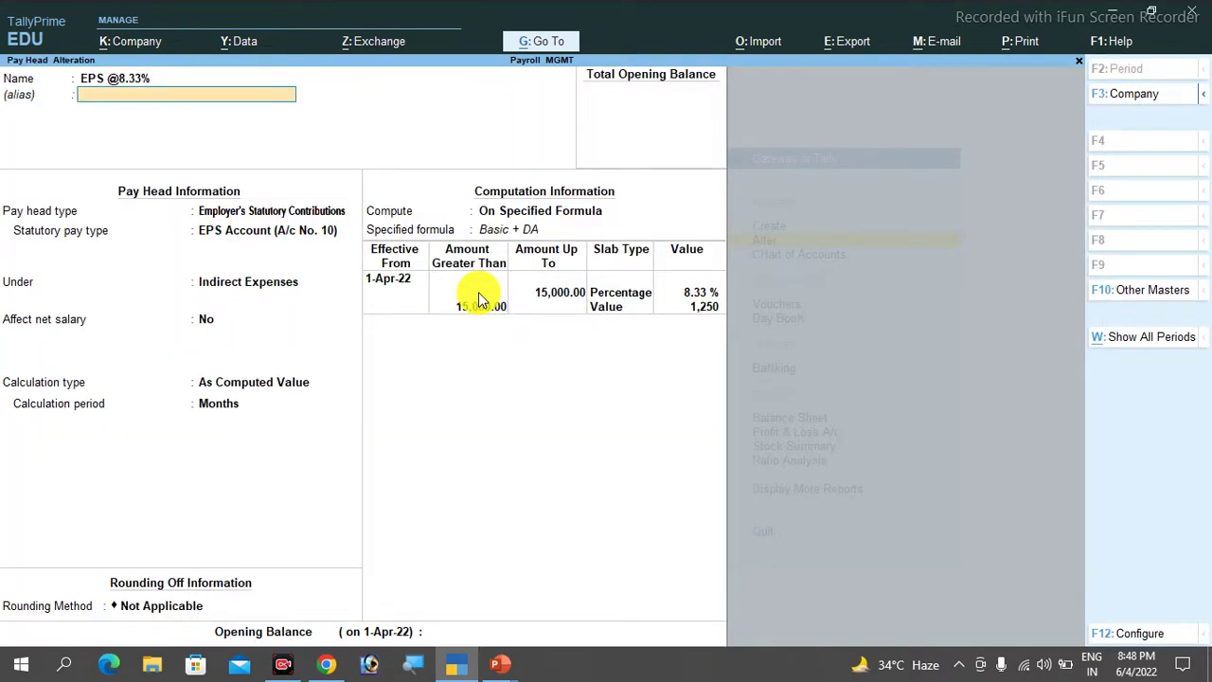
Review the EPS pay head's type, statutory pay type, group, net salary setting and rounding method.
{"action": "key", "text": "Return"}
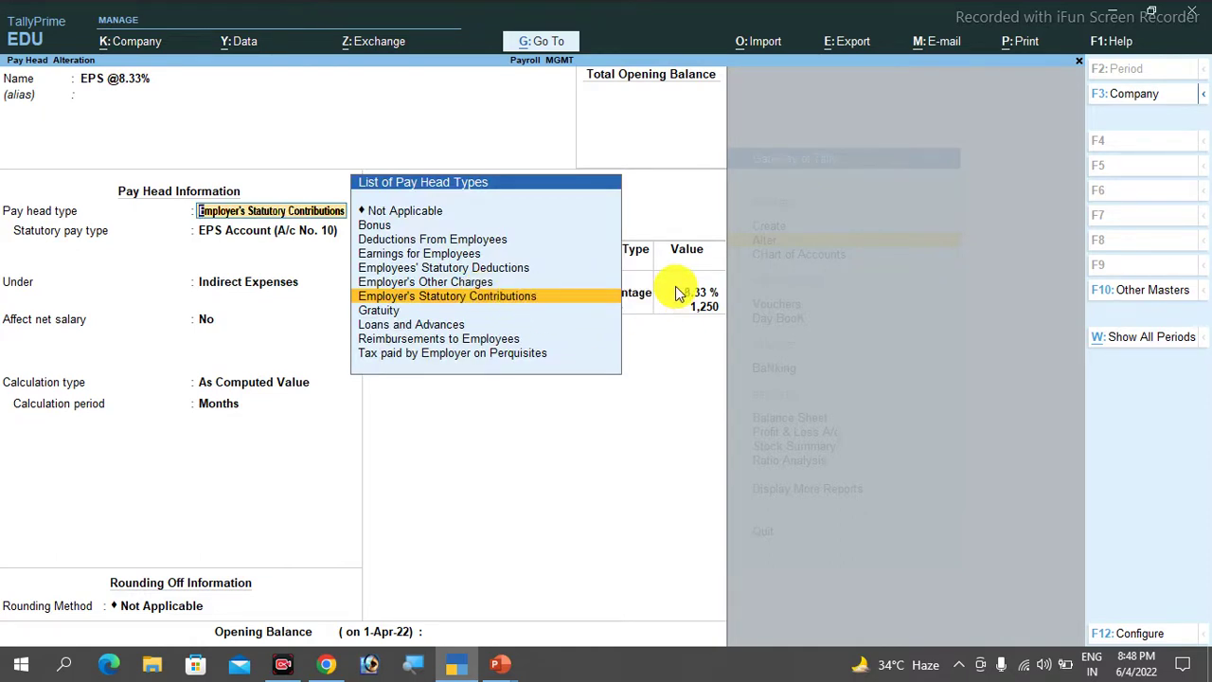
{"action": "key", "text": "Return"}
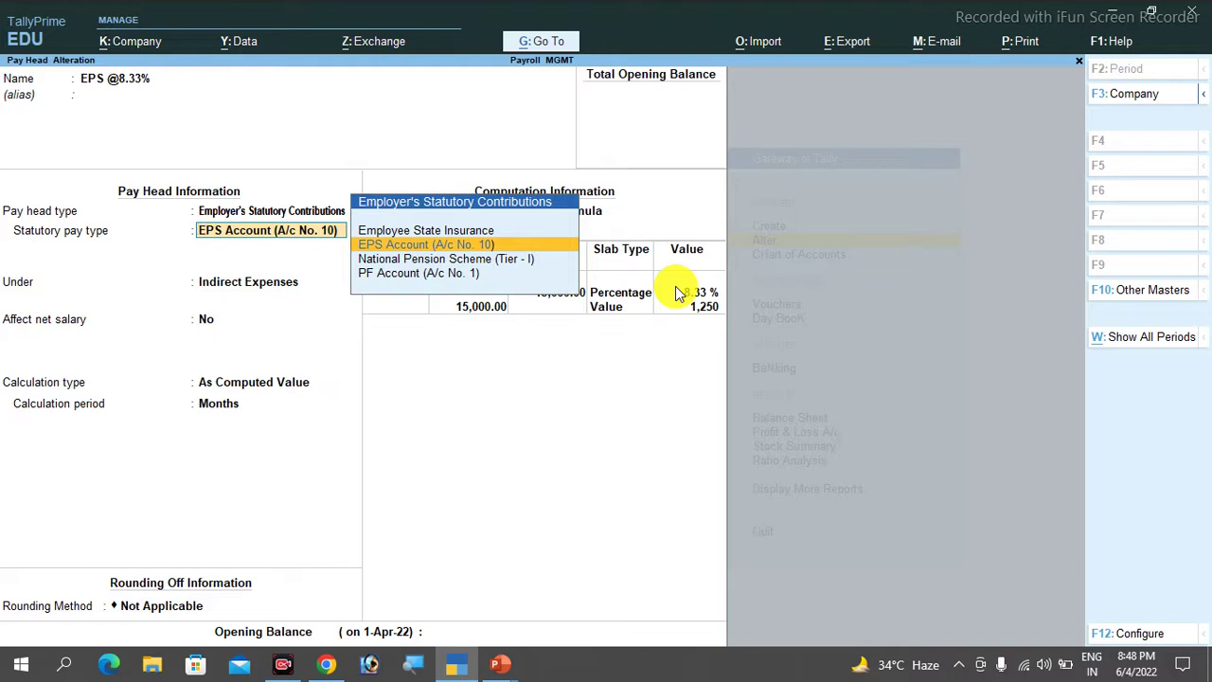
{"action": "key", "text": "Return"}
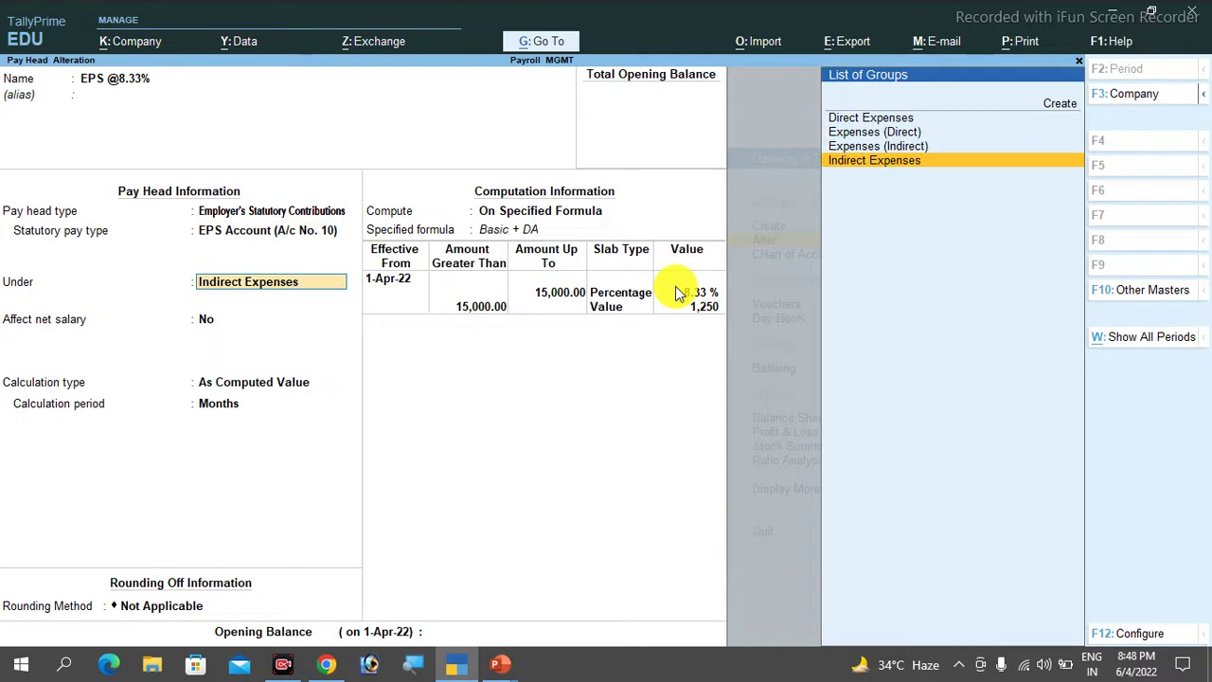
{"action": "key", "text": "Return"}
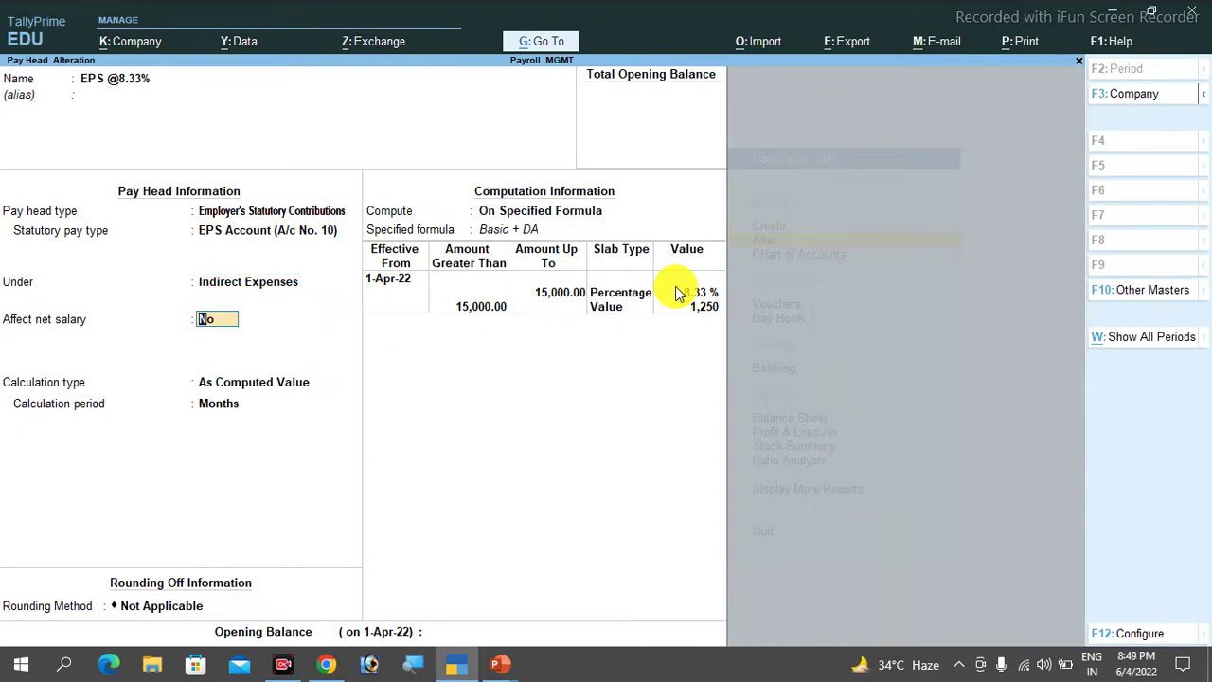
{"action": "key", "text": "Return"}
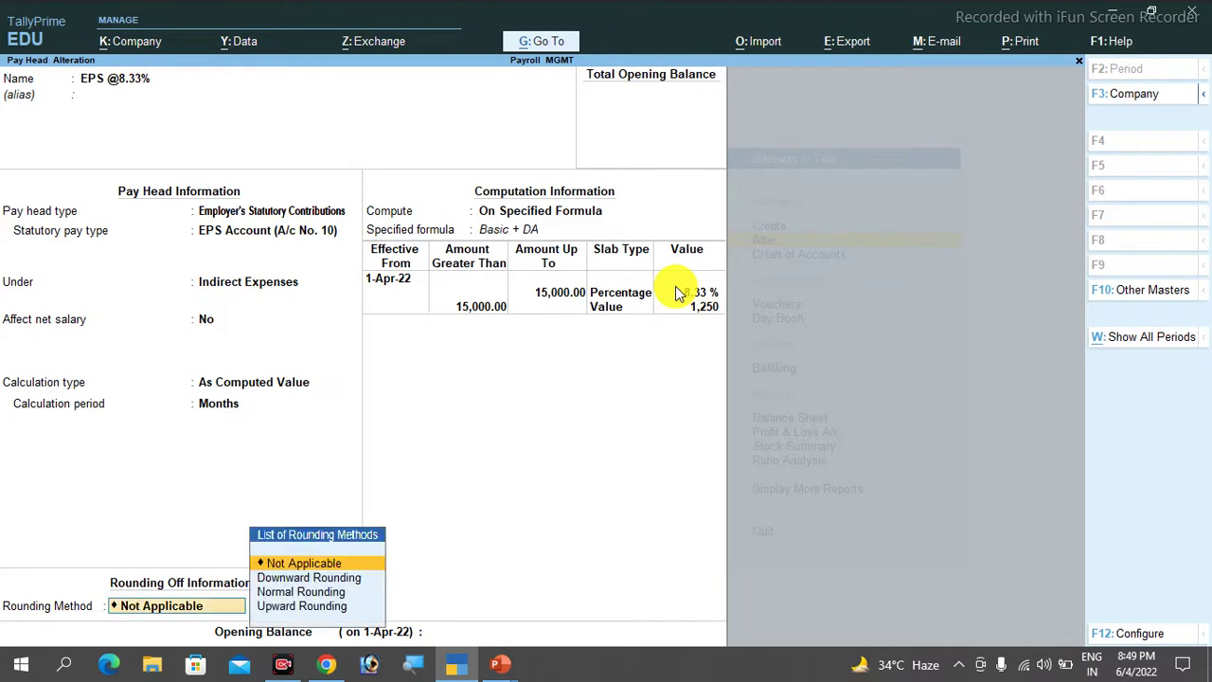
{"action": "key", "text": "Return"}
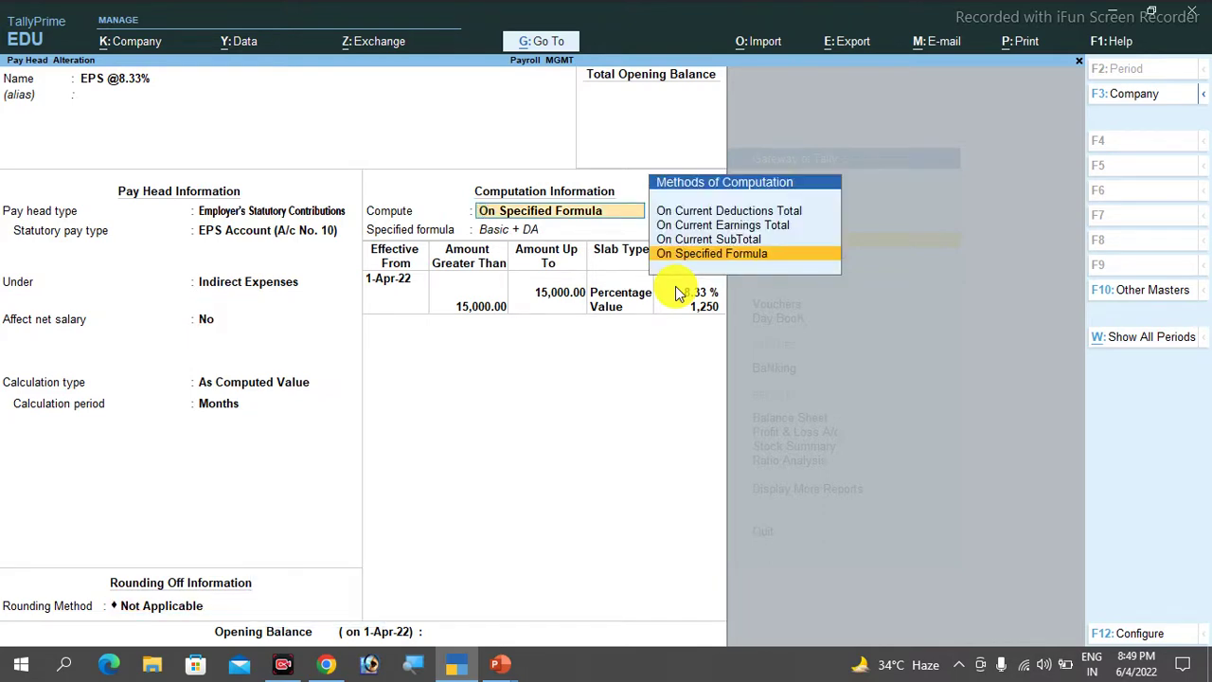
Examine the pay heads and functions in the EPS specified computation formula, leaving the formula as it is.
{"action": "key", "text": "Return"}
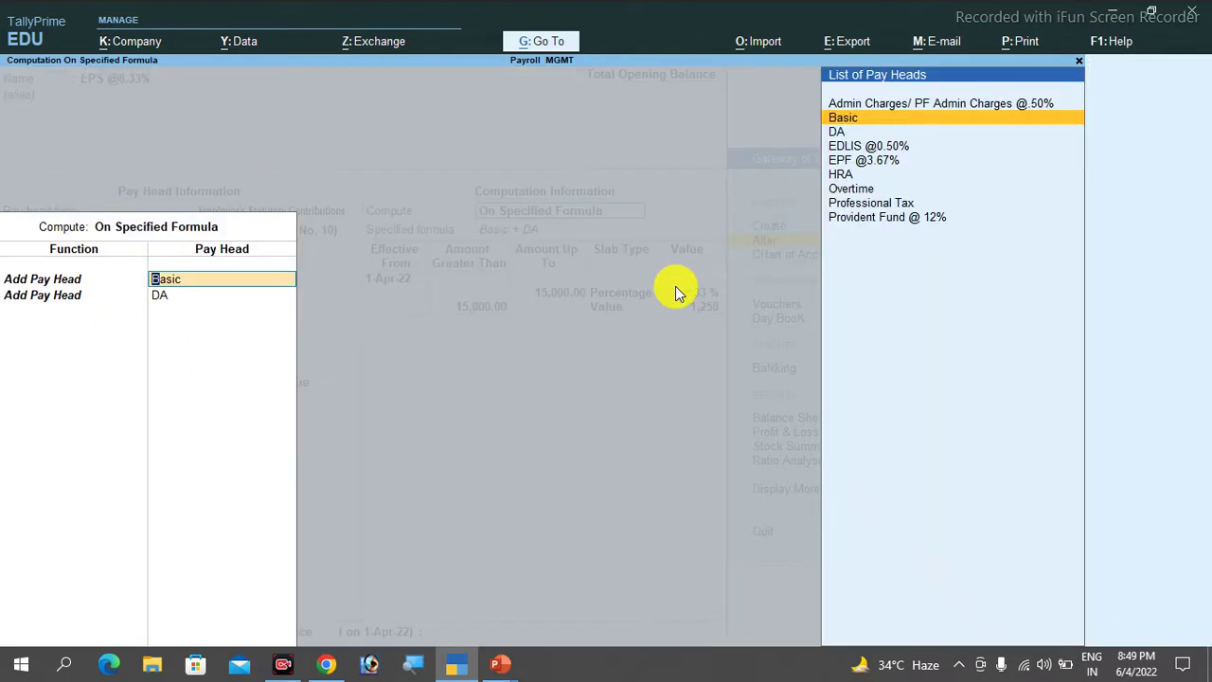
{"action": "key", "text": "Return"}
{"action": "key", "text": "Return"}
{"action": "key", "text": "Return"}
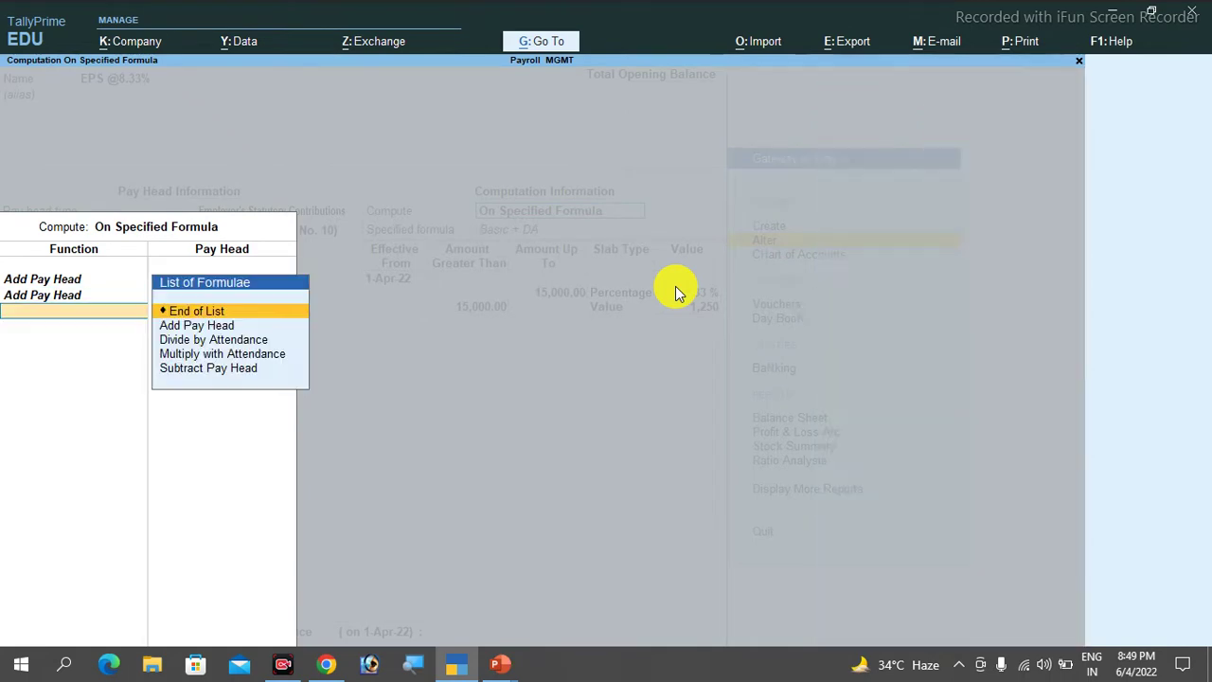
{"action": "key", "text": "Return"}
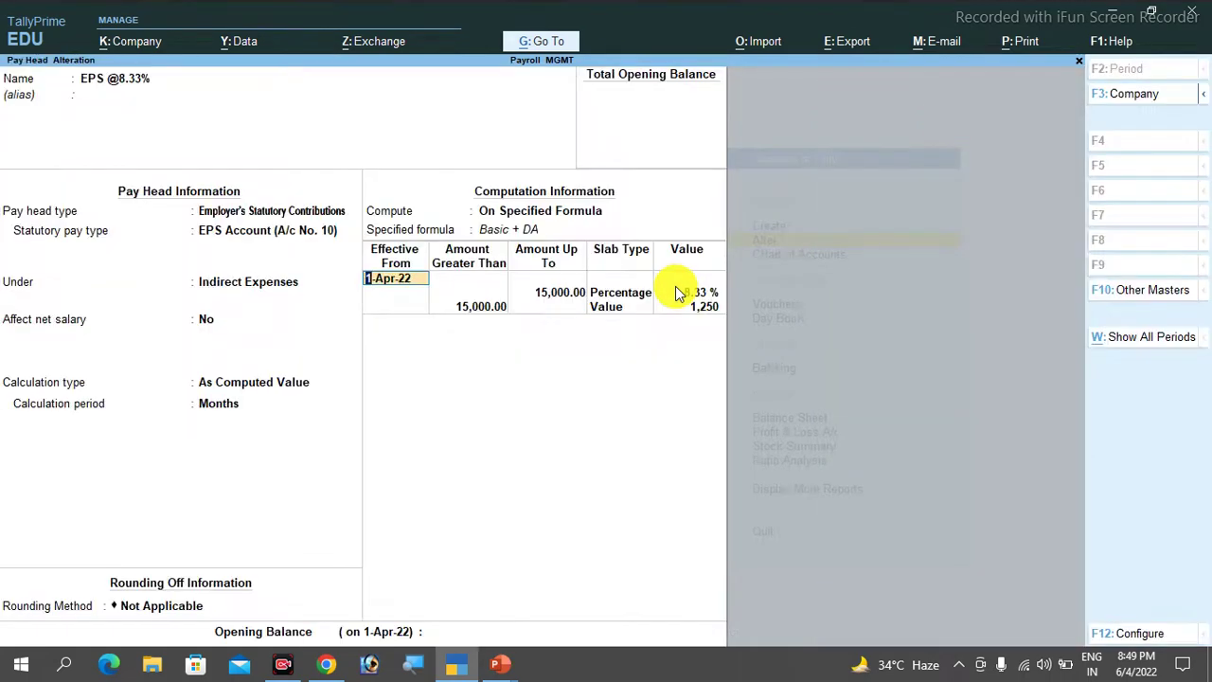
Go through the EPS computation slabs' effective date, amount limits, slab types and values, and save the pay head.
{"action": "key", "text": "Return"}
{"action": "key", "text": "Return"}
{"action": "key", "text": "Return"}
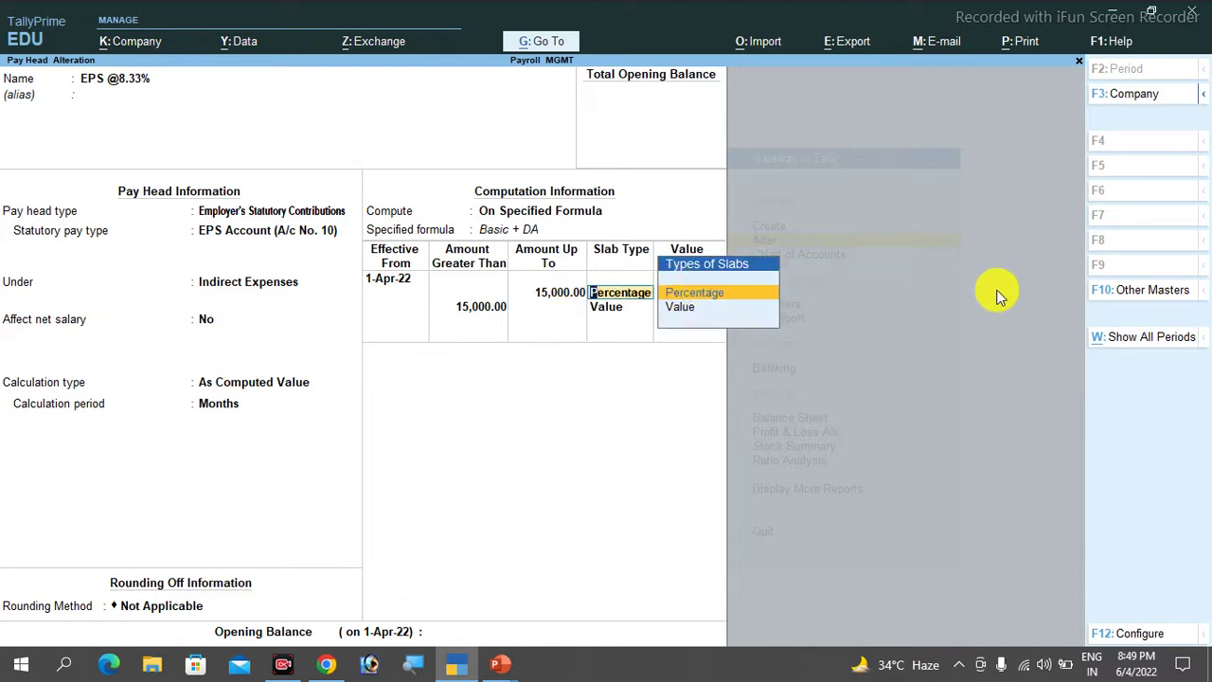
{"action": "key", "text": "Return"}
{"action": "key", "text": "Return"}
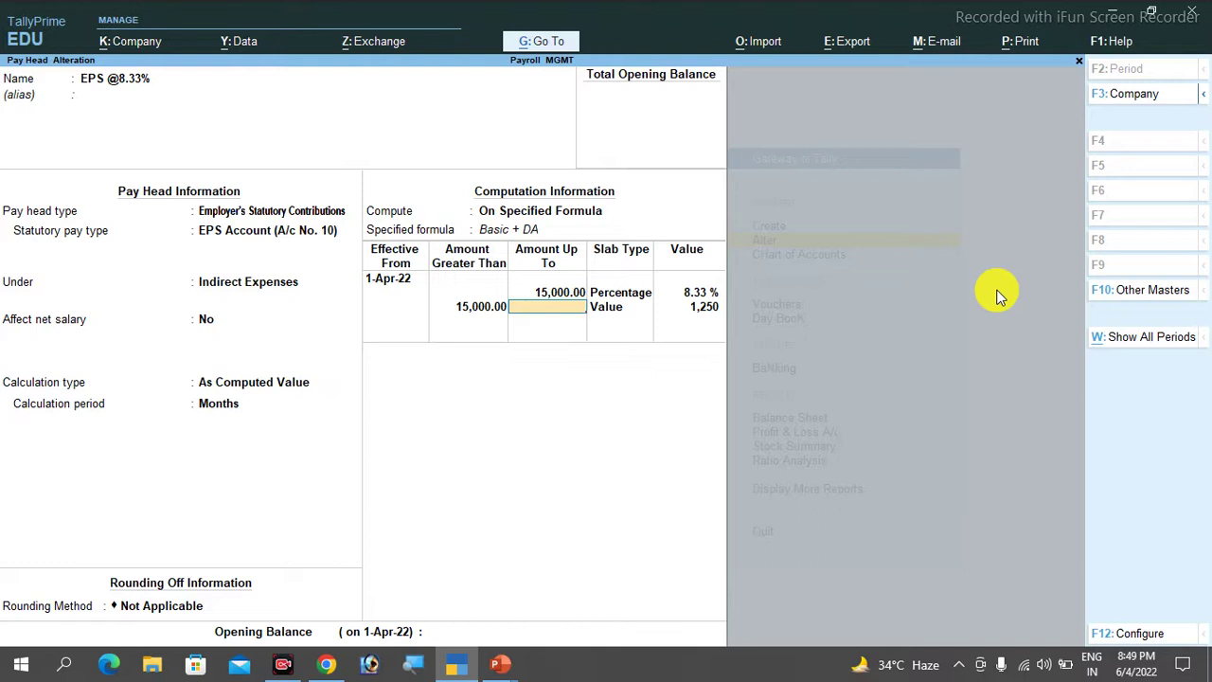
{"action": "key", "text": "Return"}
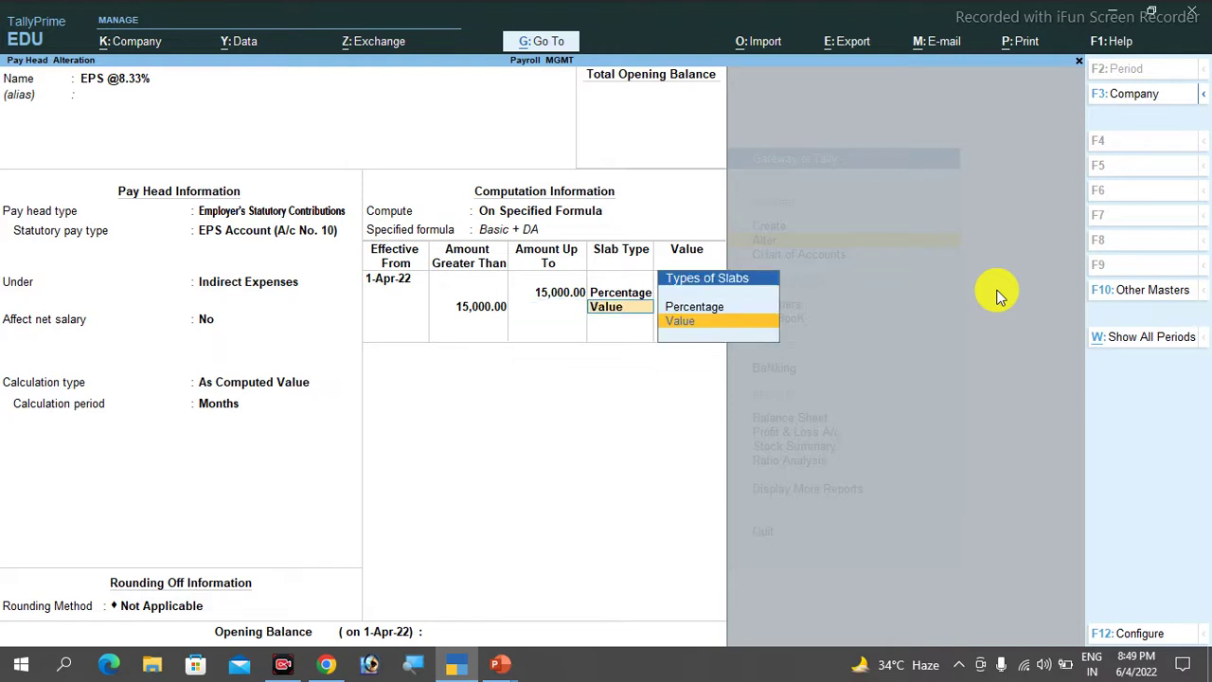
{"action": "key", "text": "Return"}
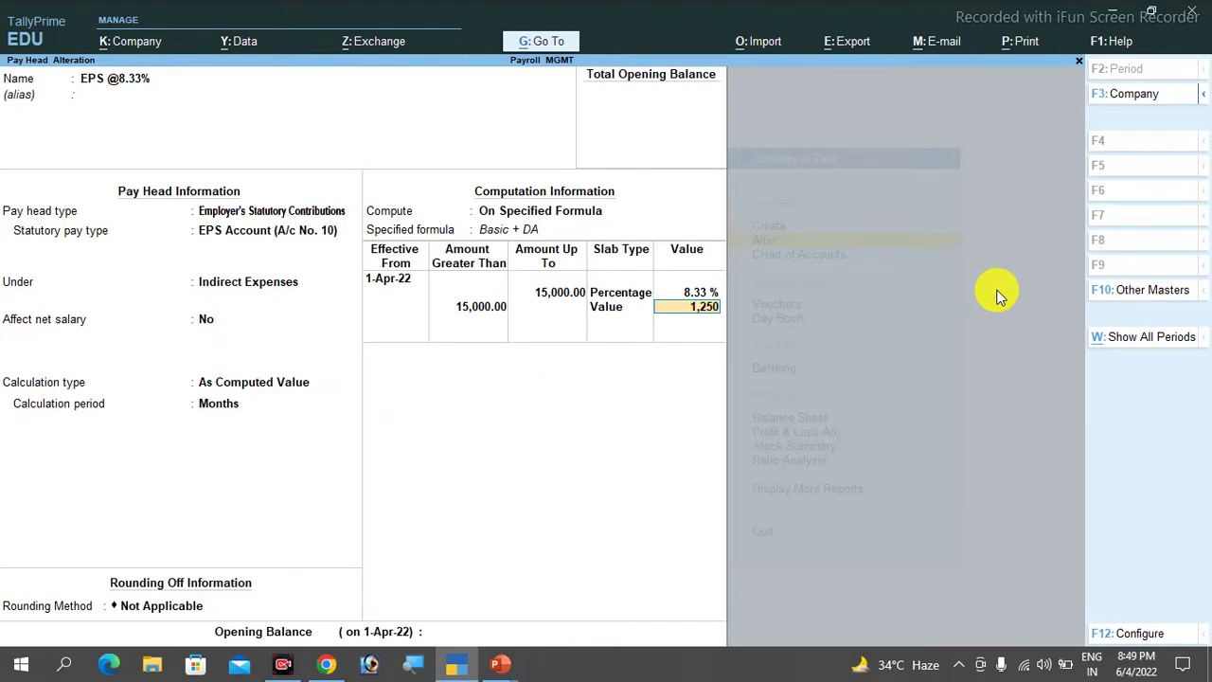
{"action": "key", "text": "Return"}
{"action": "key", "text": "ctrl+a"}
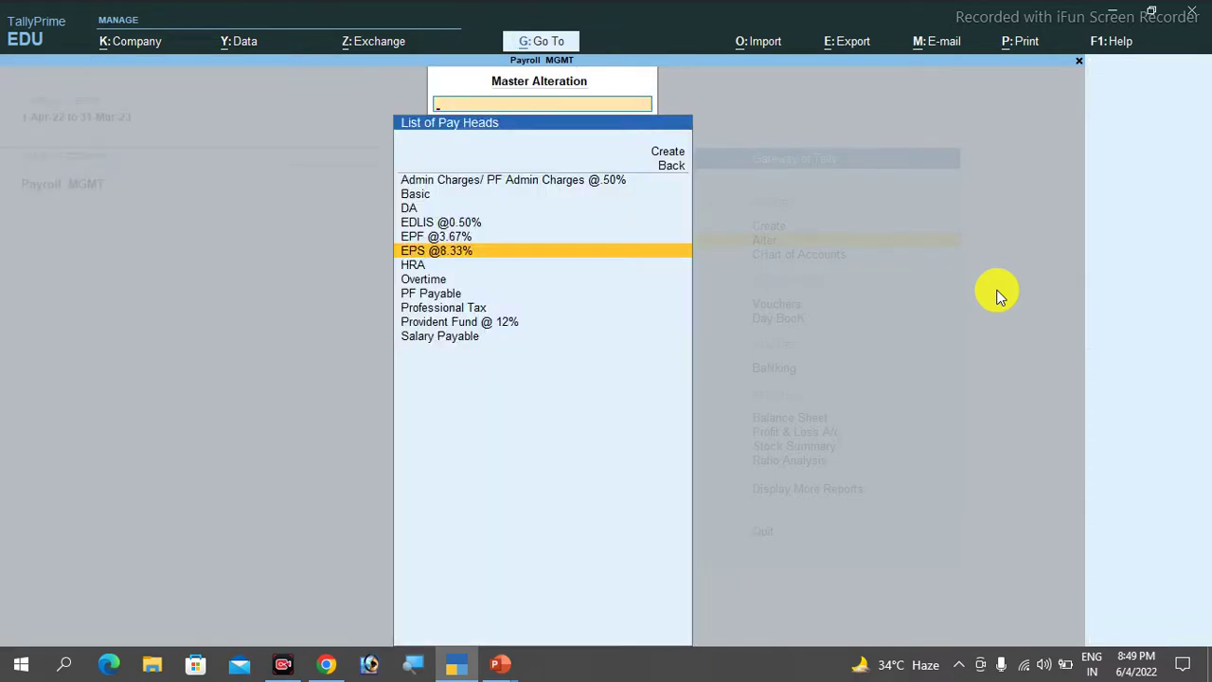
Open the EPF @3.67% pay head for alteration and review its pay head information and rounding method.
{"action": "key", "text": "Up"}
{"action": "key", "text": "Return"}
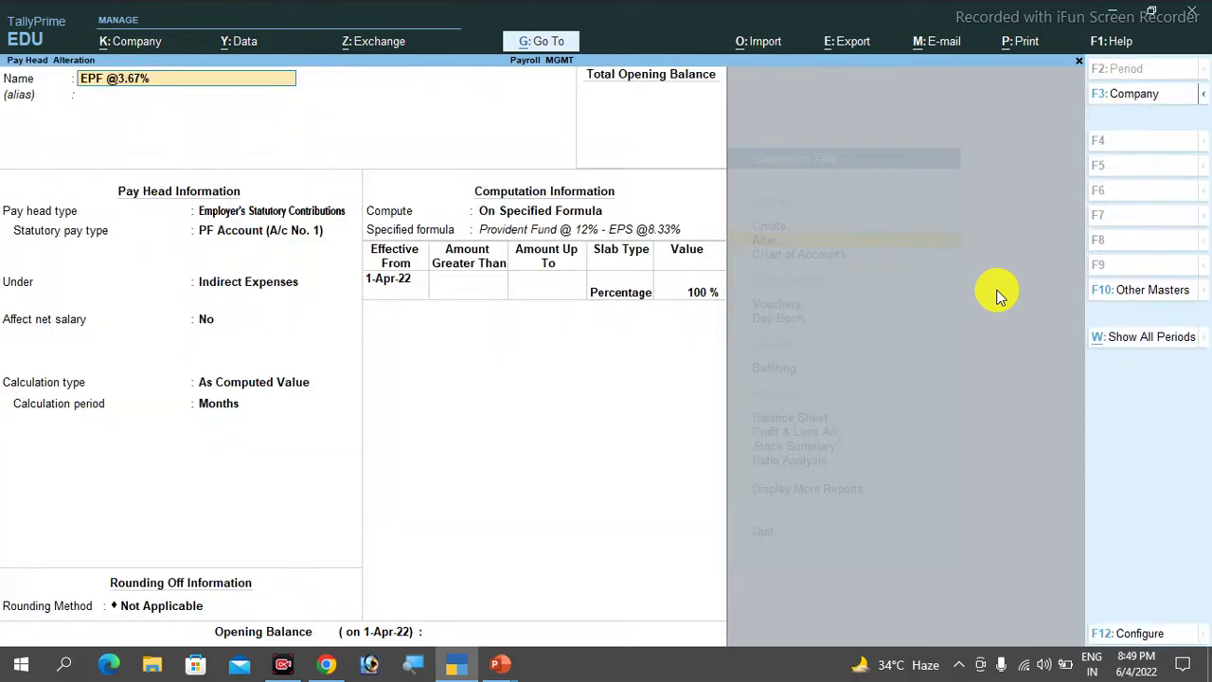
{"action": "key", "text": "Return"}
{"action": "key", "text": "Return"}
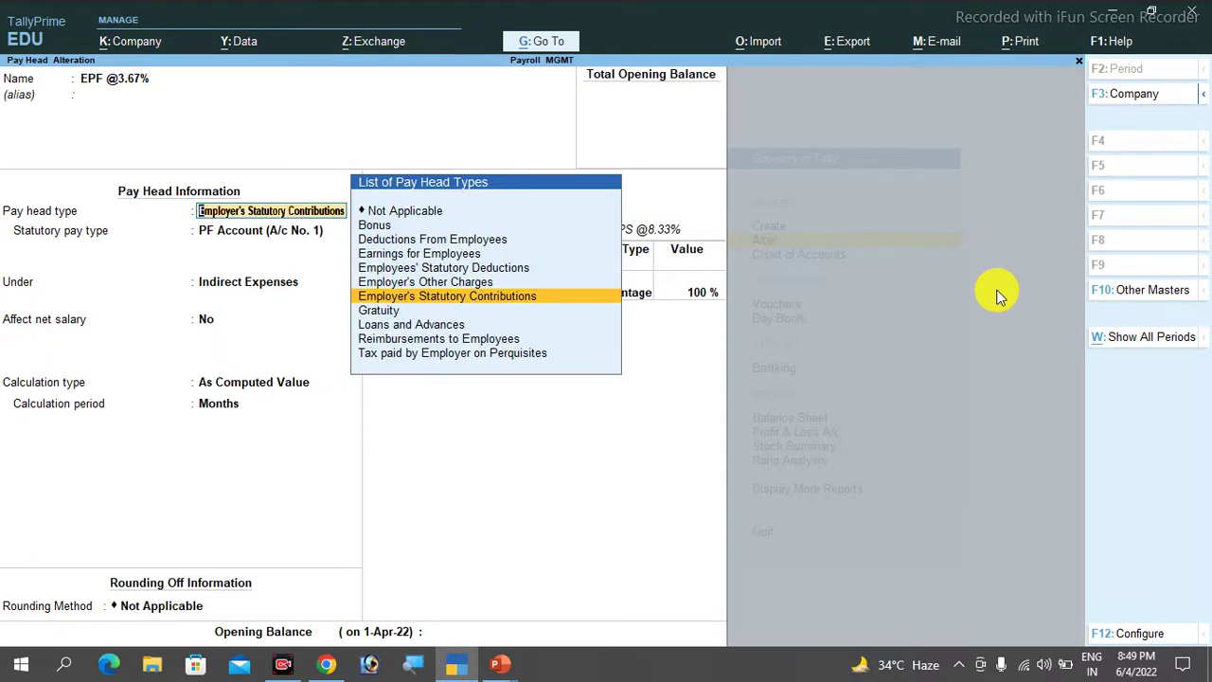
{"action": "key", "text": "Return"}
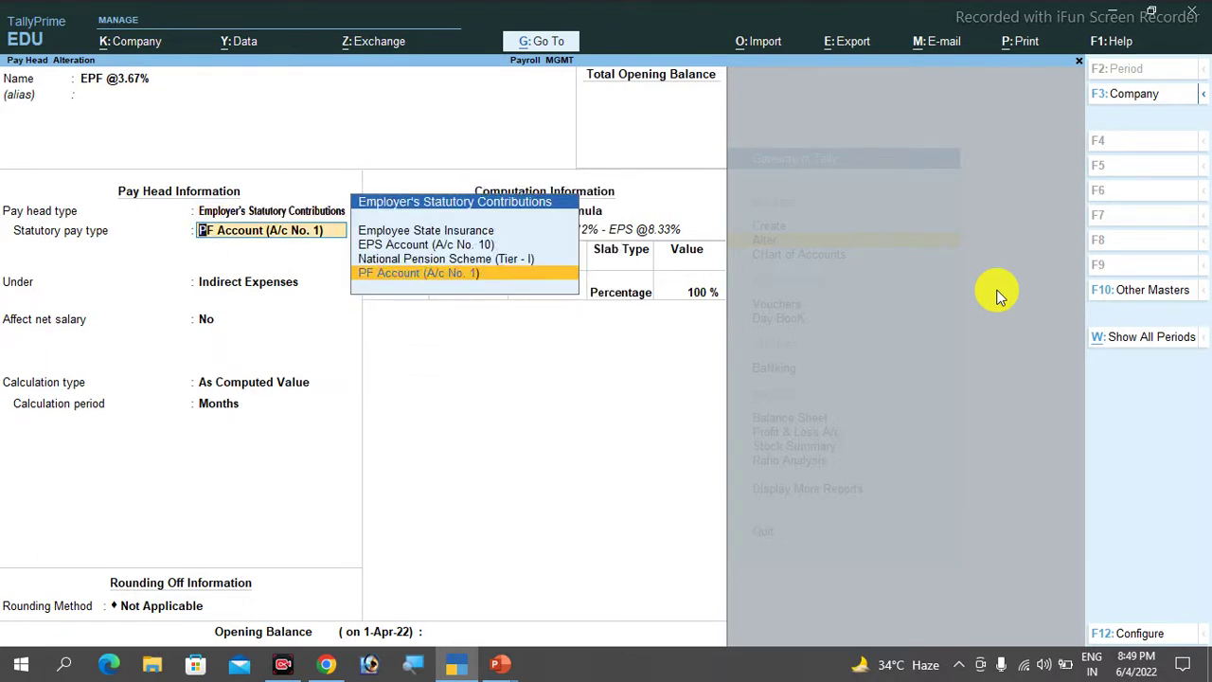
{"action": "key", "text": "Return"}
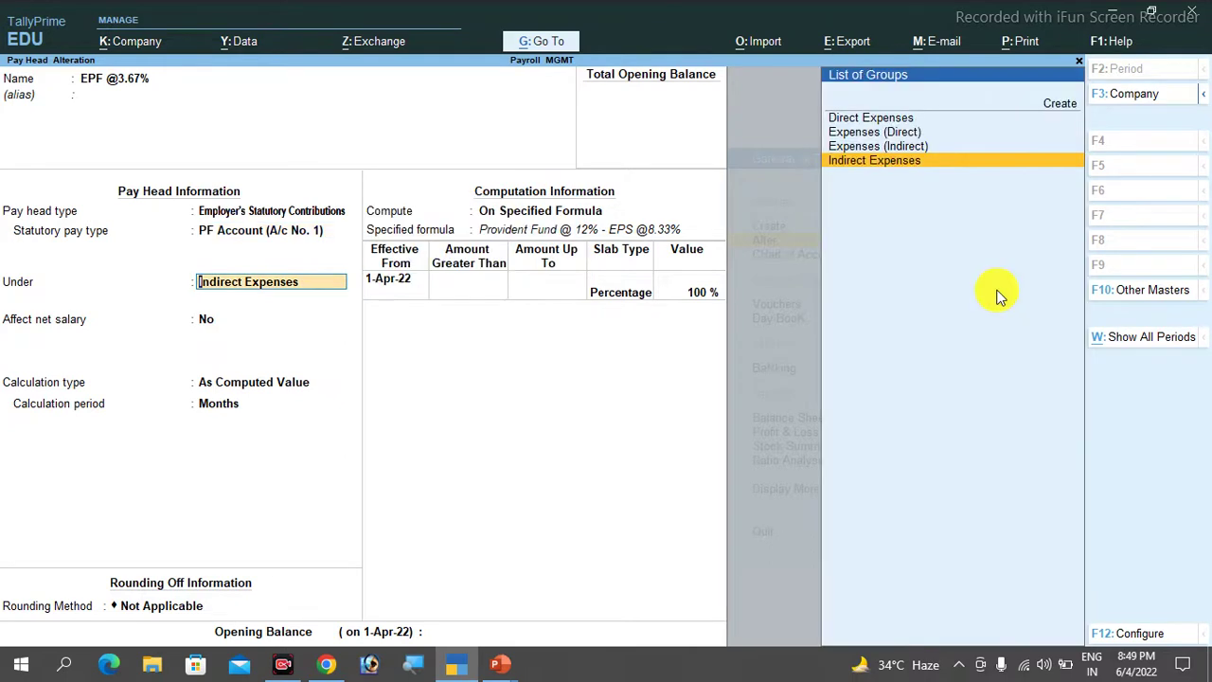
{"action": "key", "text": "Return"}
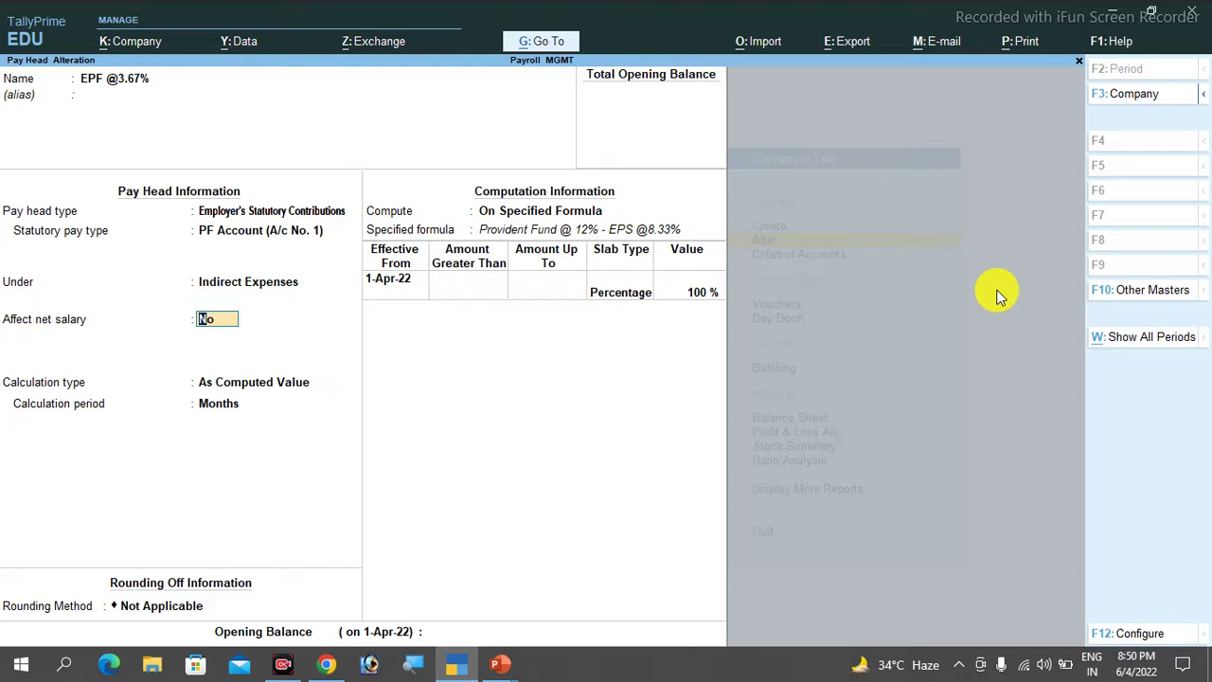
{"action": "key", "text": "Return"}
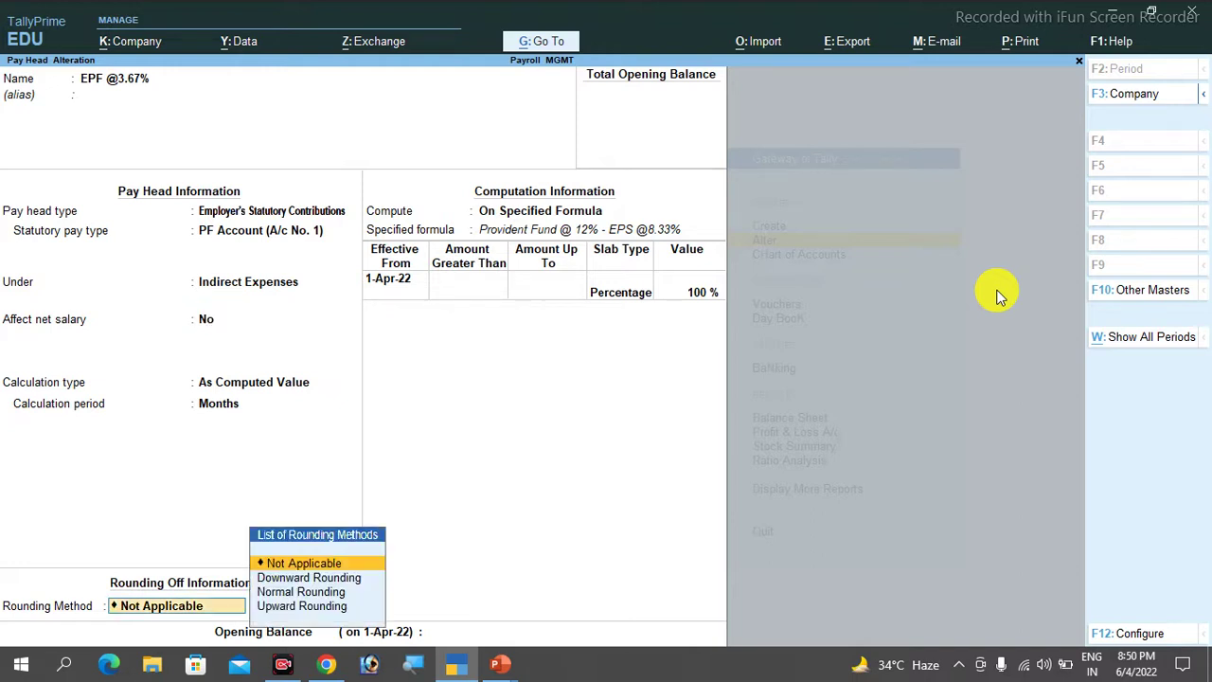
{"action": "key", "text": "Return"}
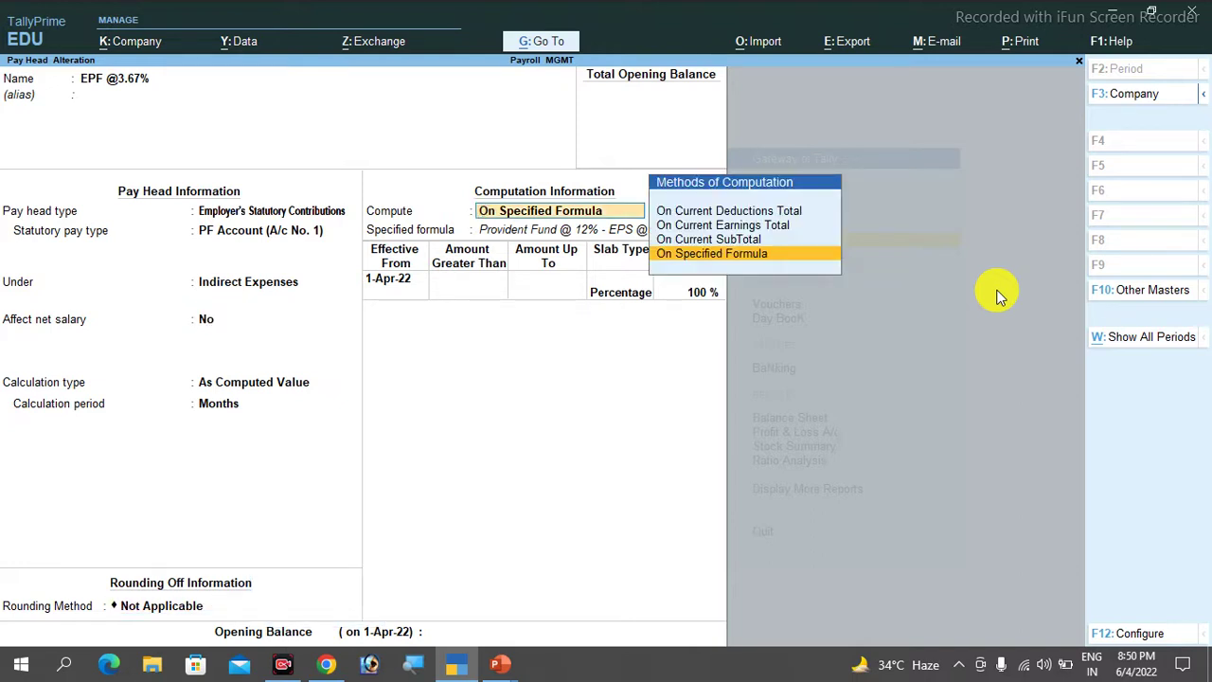
Examine the added and subtracted pay heads in the EPF specified computation formula without altering it.
{"action": "key", "text": "Return"}
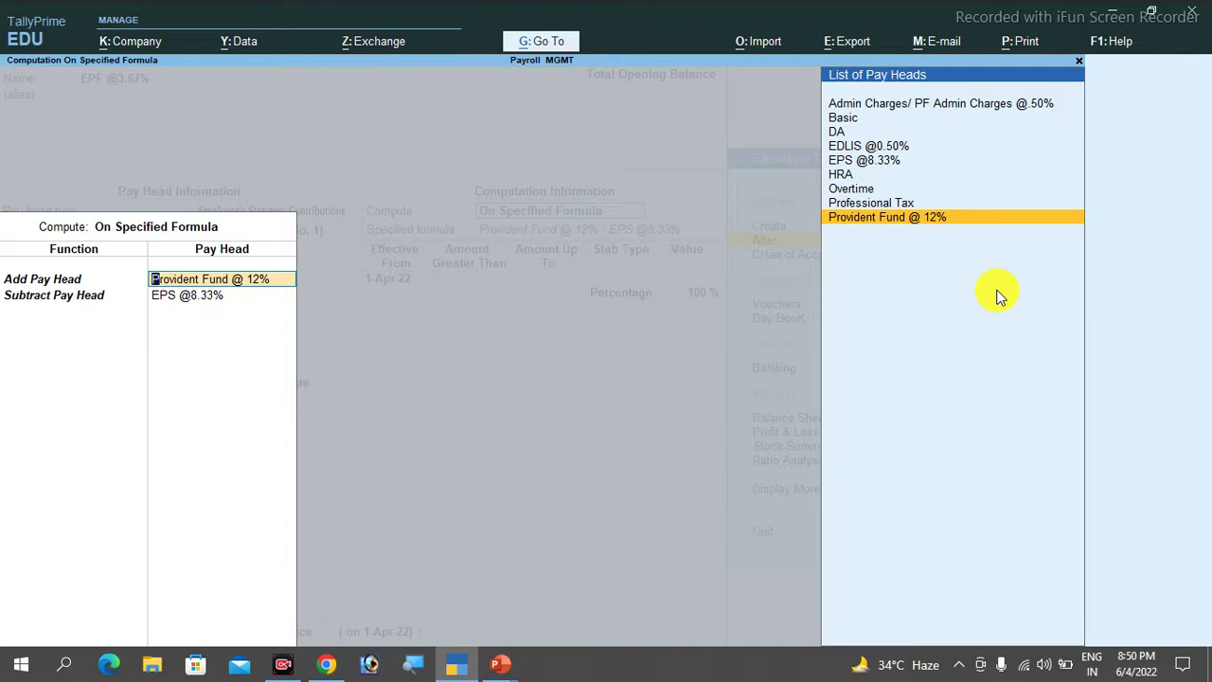
{"action": "key", "text": "Return"}
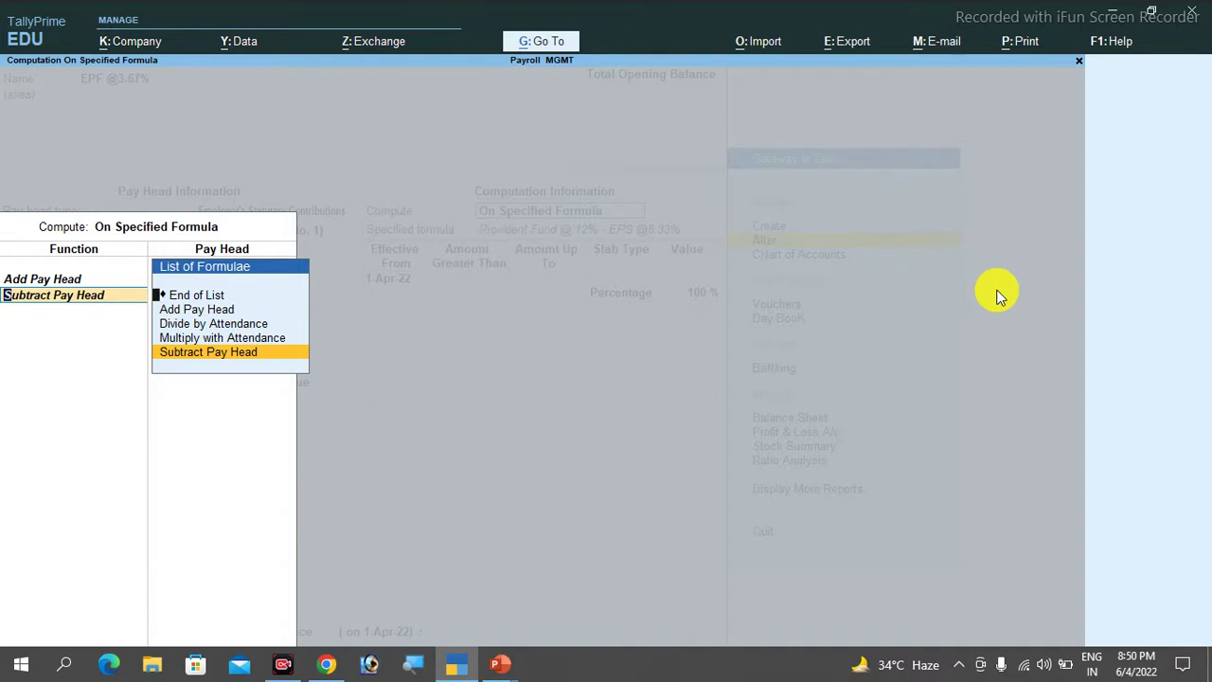
{"action": "key", "text": "Return"}
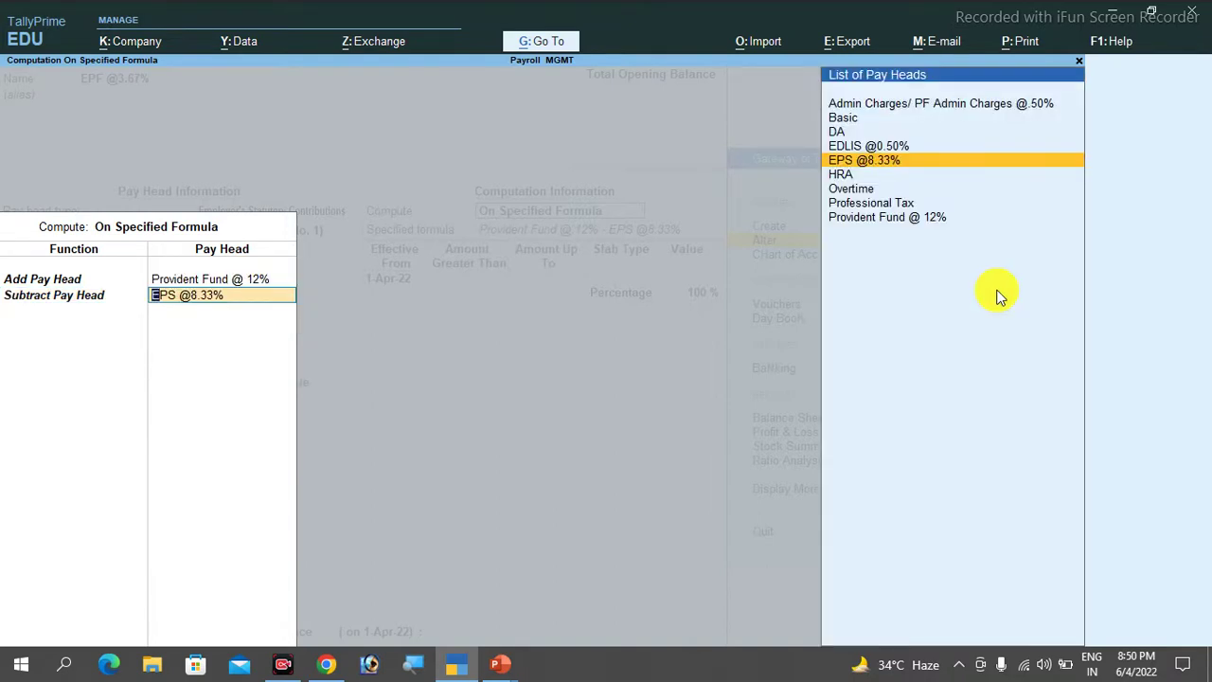
{"action": "key", "text": "Return"}
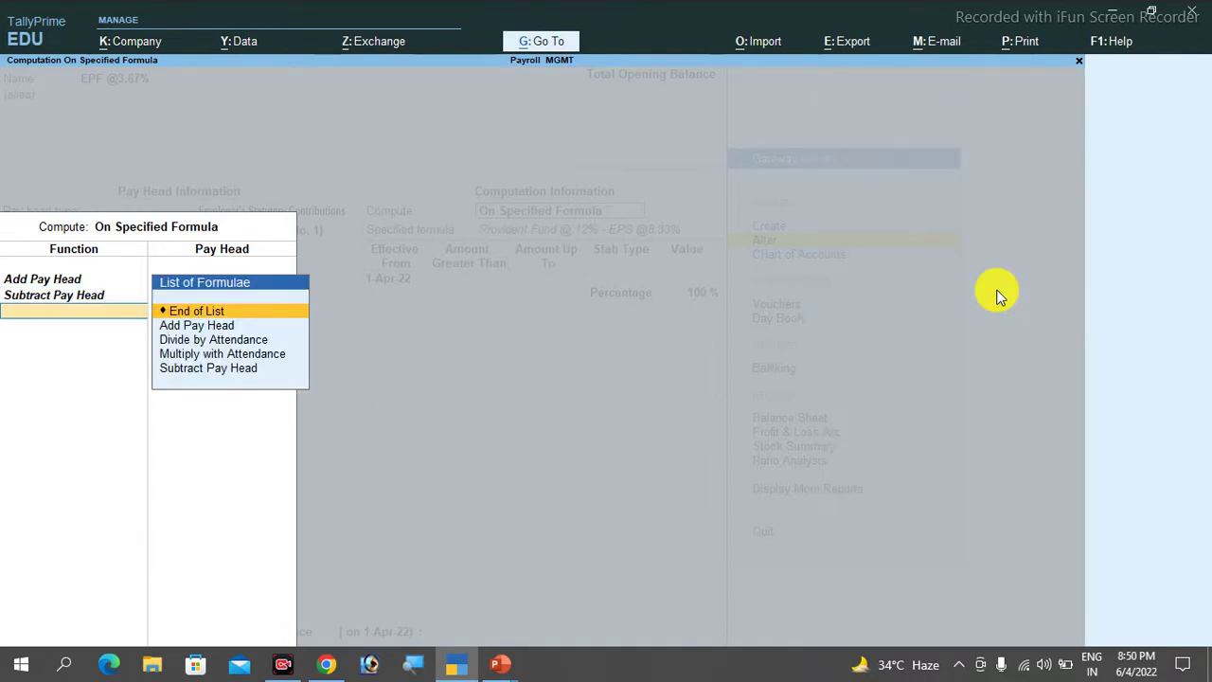
{"action": "key", "text": "Return"}
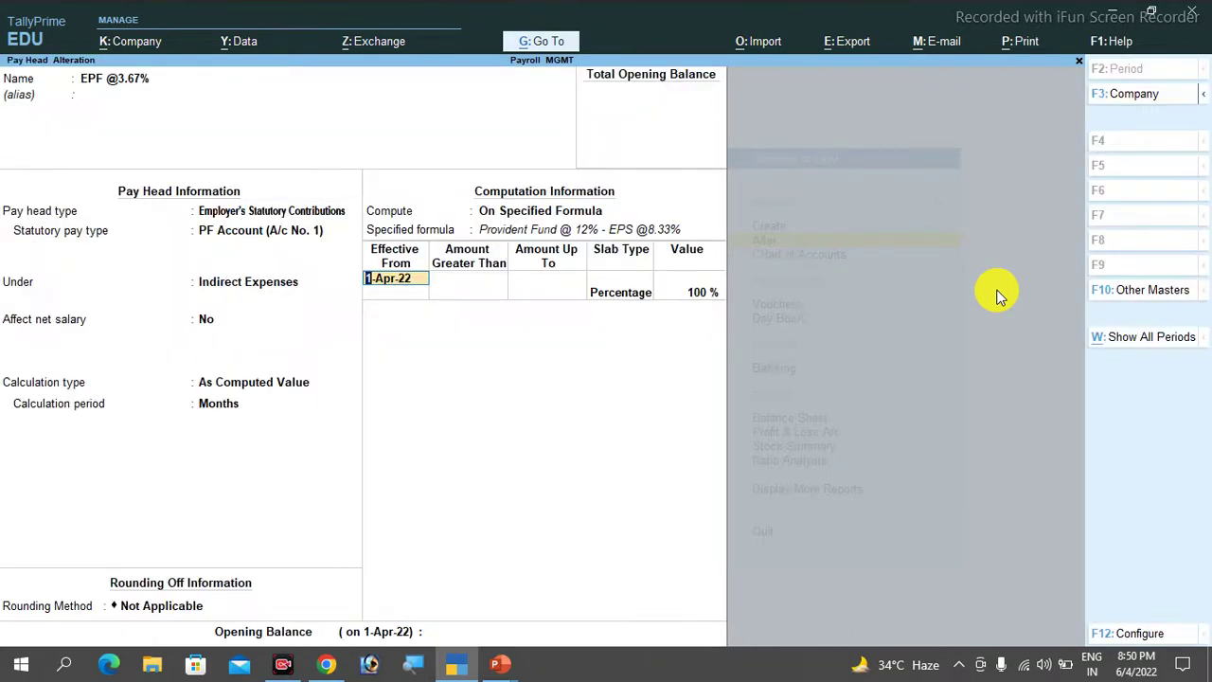
Go through the EPF computation slab's effective date, amount limits, slab type and value, and accept the pay head.
{"action": "key", "text": "Return"}
{"action": "key", "text": "Return"}
{"action": "key", "text": "Return"}
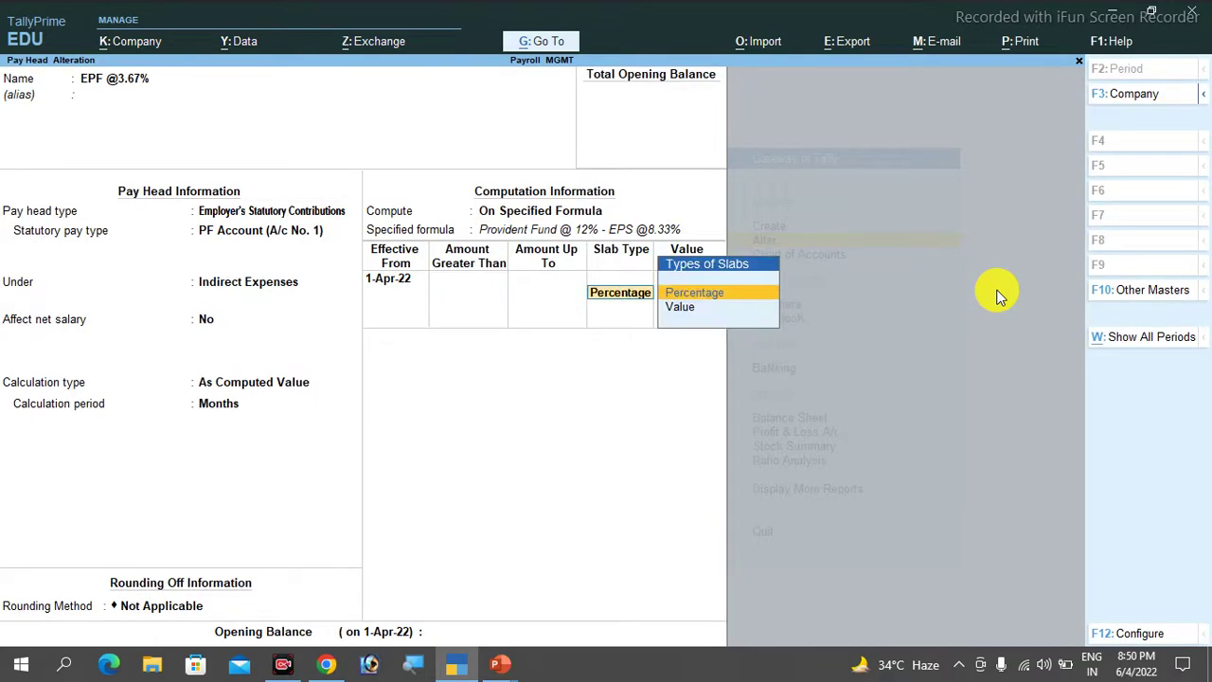
{"action": "key", "text": "Return"}
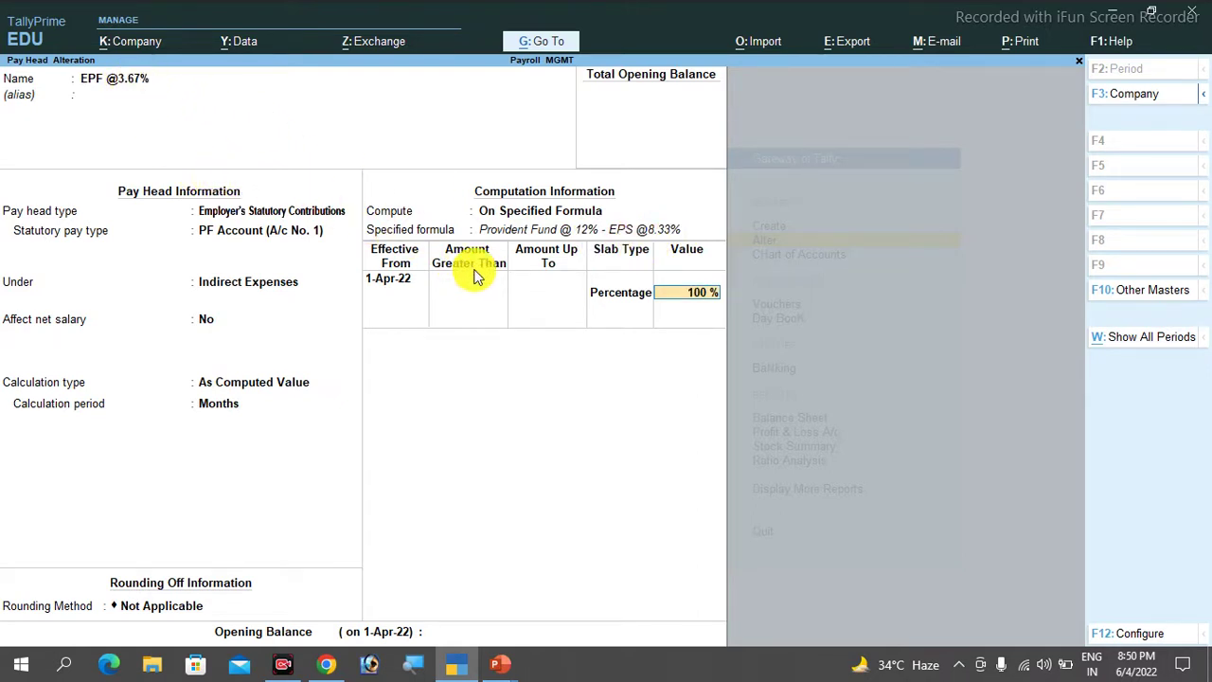
{"action": "key", "text": "Return"}
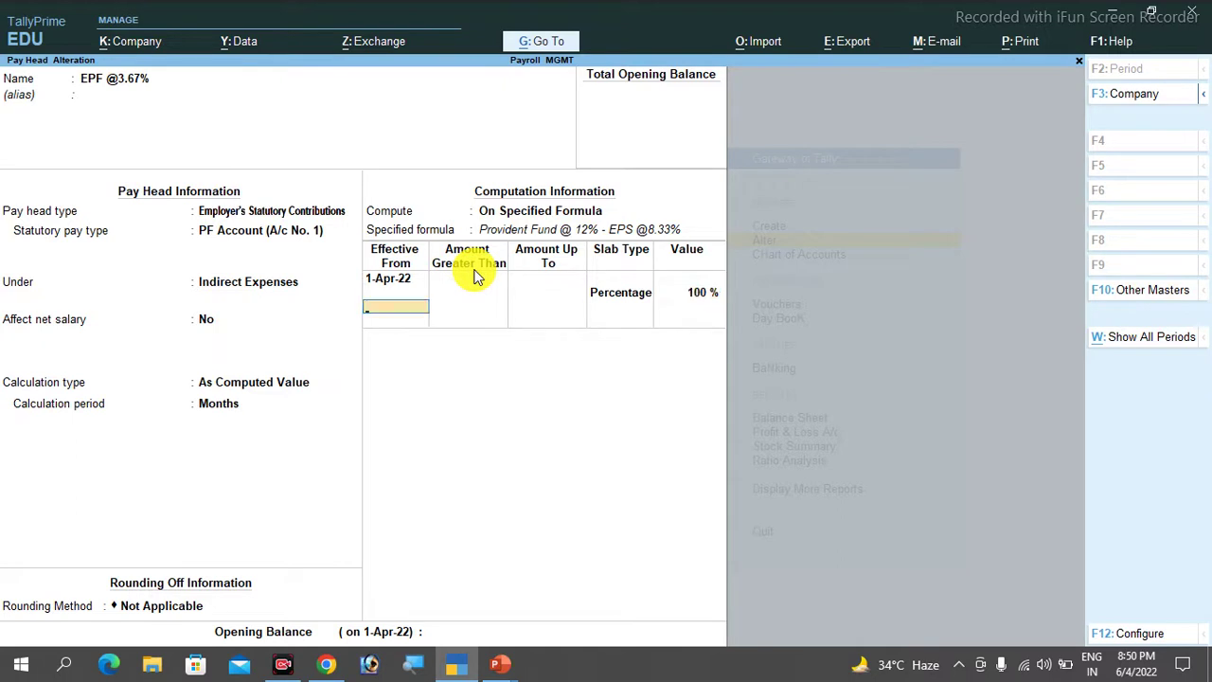
{"action": "key", "text": "Return"}
{"action": "key", "text": "Return"}
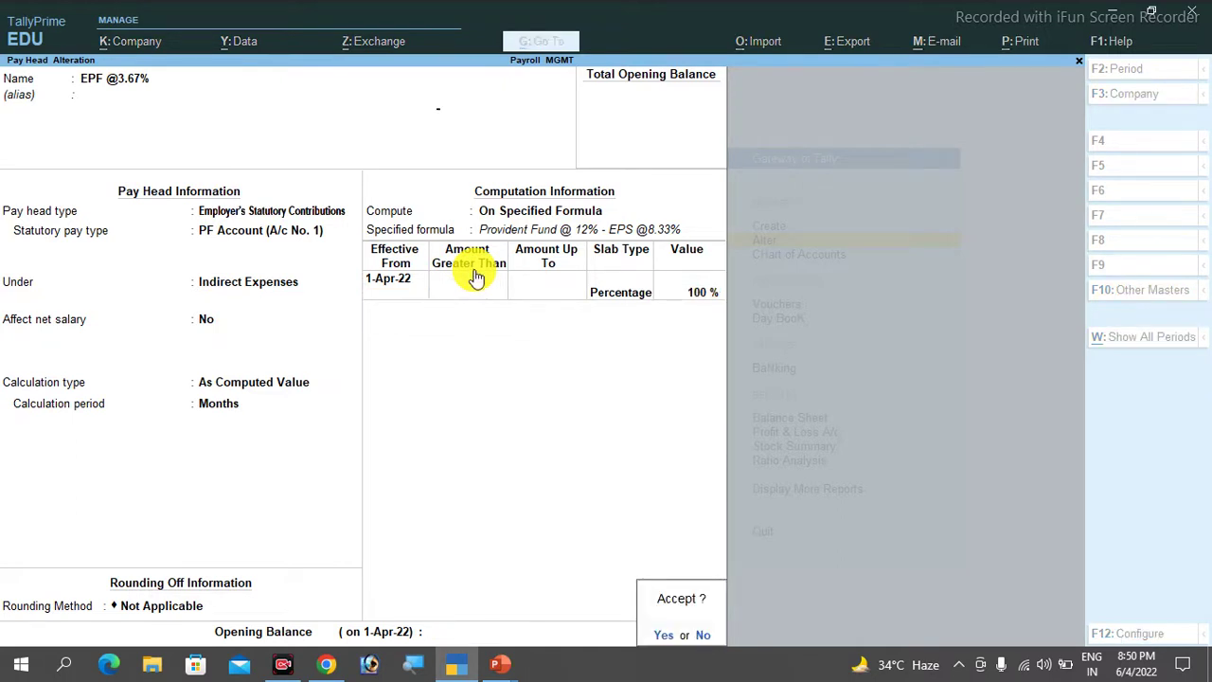
{"action": "key", "text": "Return"}
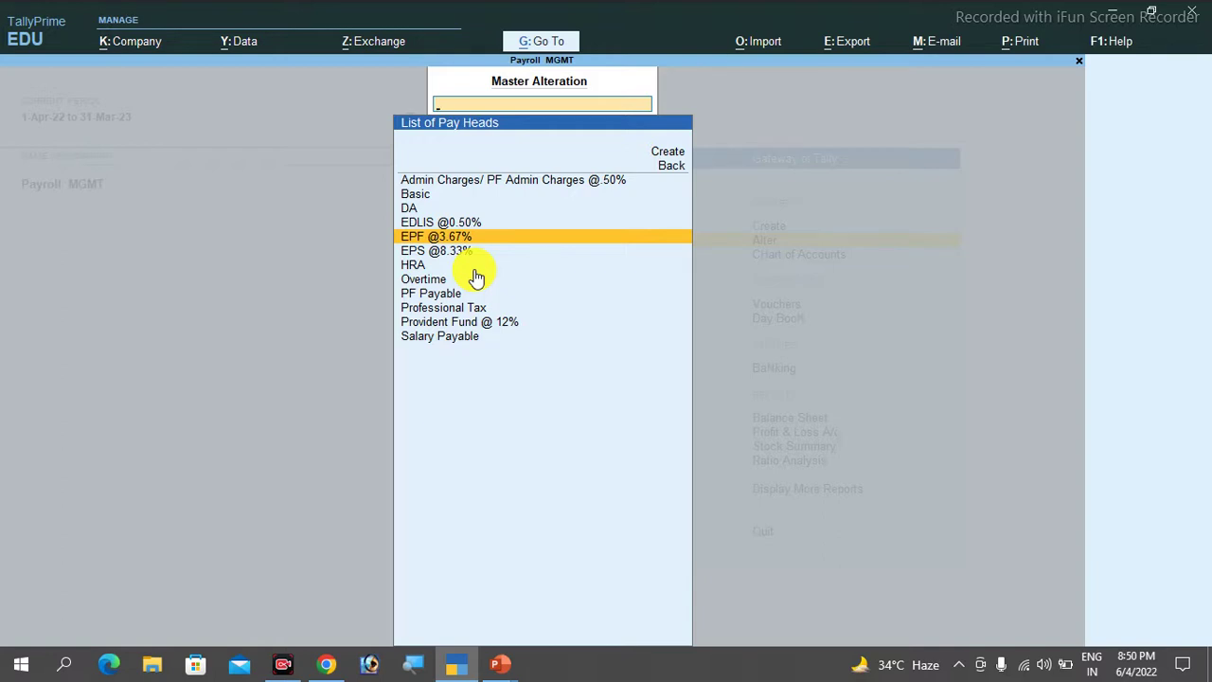
Open the EDLIS @0.50% pay head for alteration, and switch to the presentation slide on employer contribution rates.
{"action": "key", "text": "Up"}
{"action": "key", "text": "Return"}
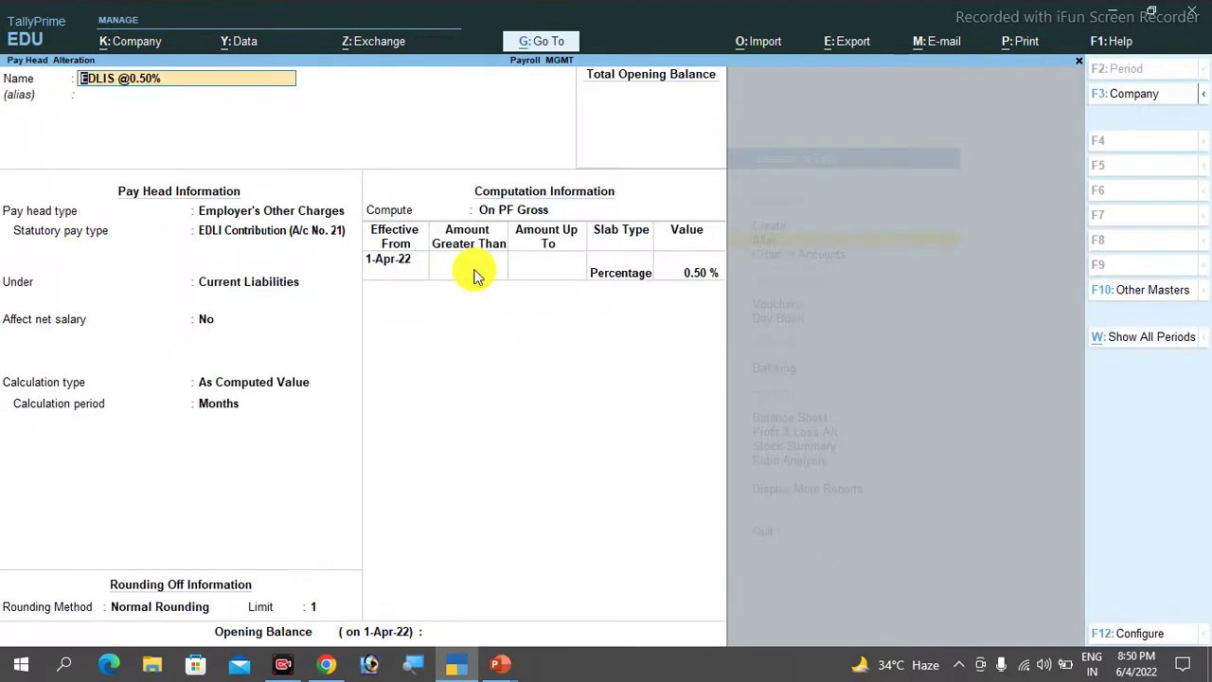
{"action": "key", "text": "alt+Tab"}
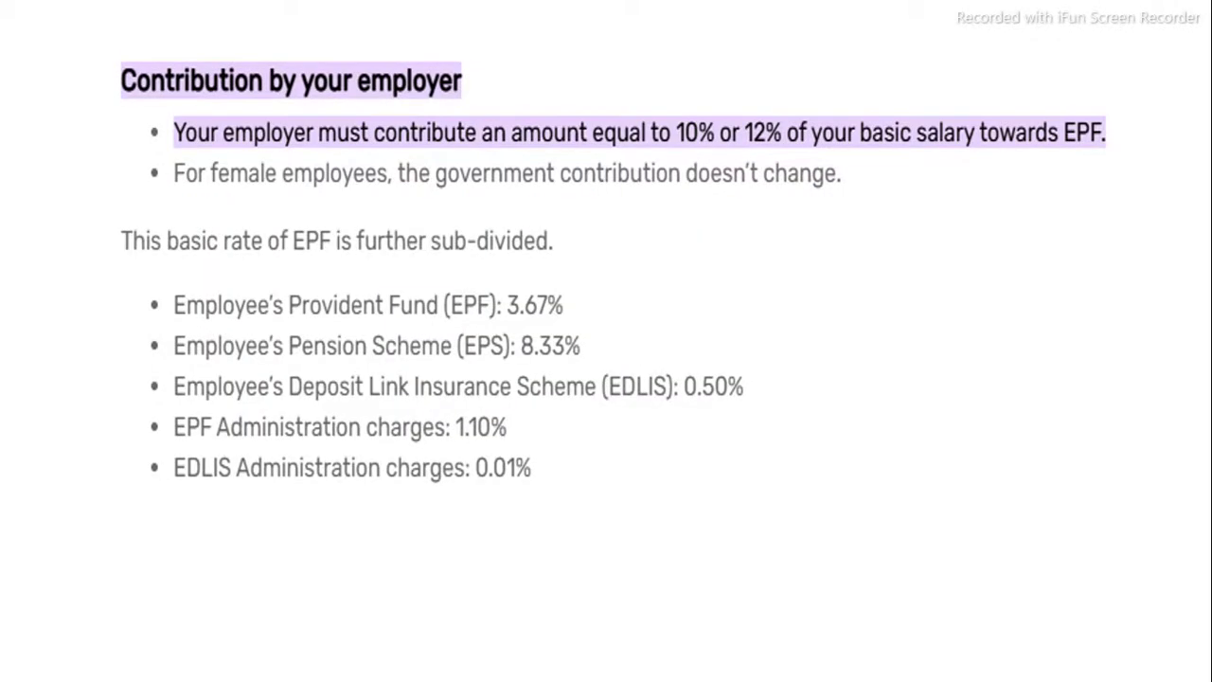
Switch back to TallyPrime and review the EDLIS @0.50% pay head type, statutory pay type, group and net salary setting.
{"action": "key", "text": "alt+Tab"}
{"action": "key", "text": "Return"}
{"action": "key", "text": "Return"}
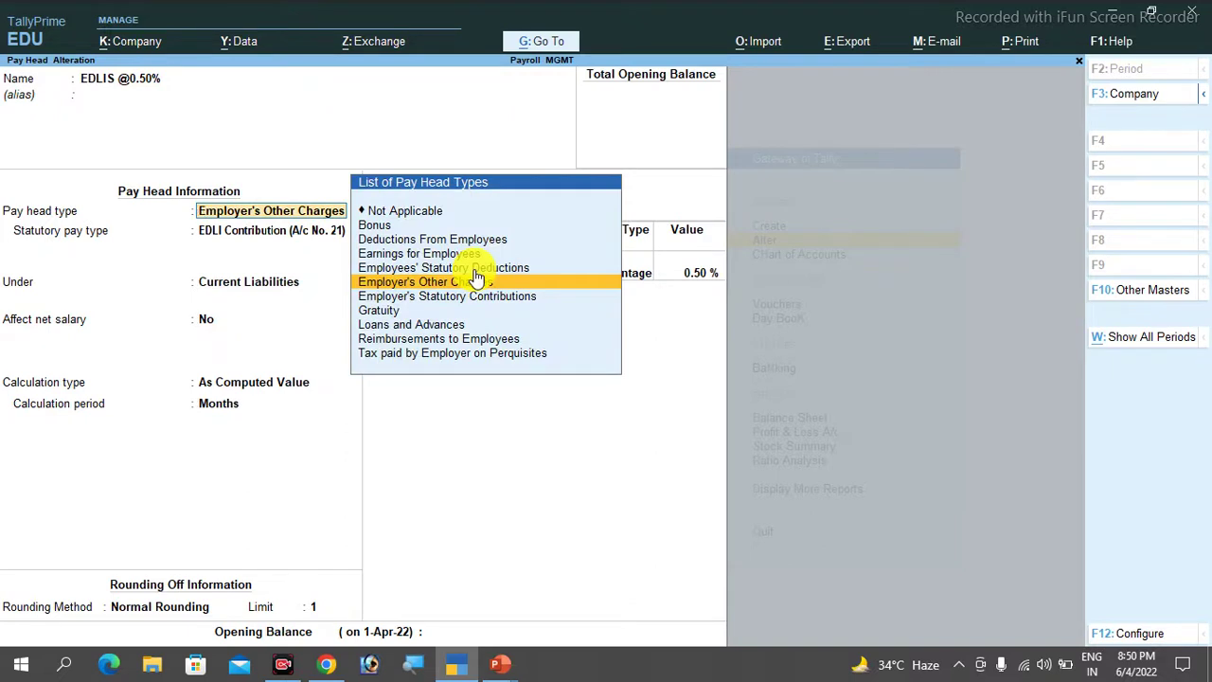
{"action": "left_click", "coordinate": [477, 281]}
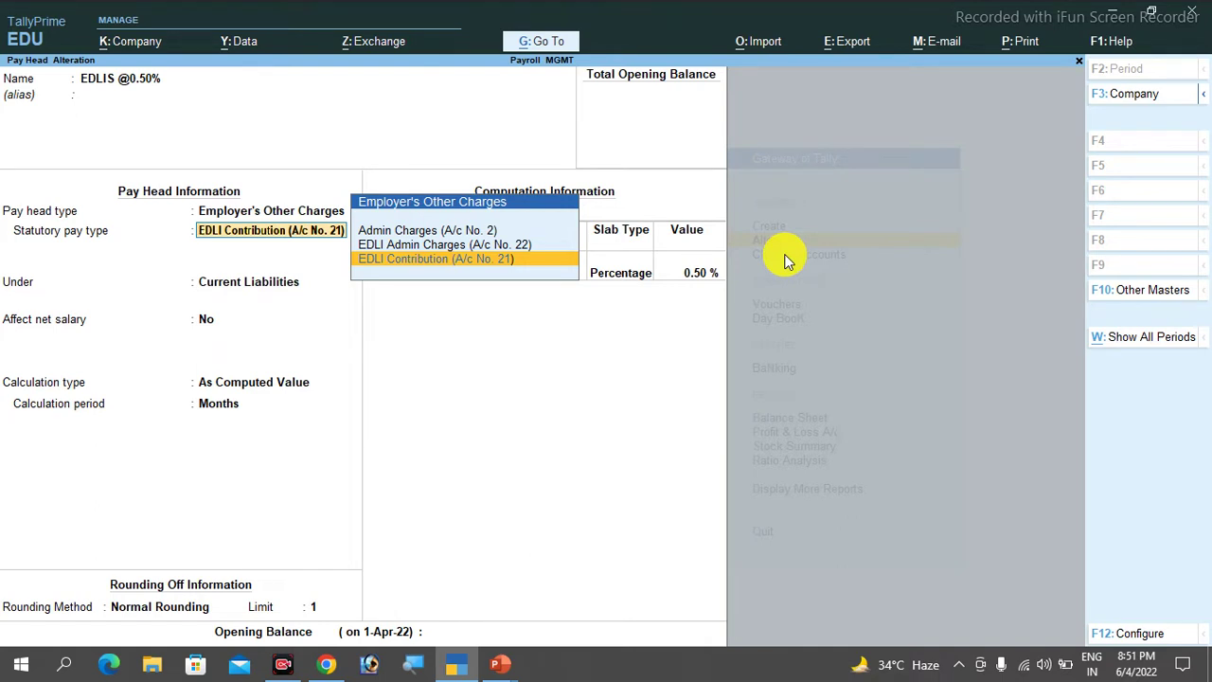
{"action": "key", "text": "Return"}
{"action": "key", "text": "Return"}
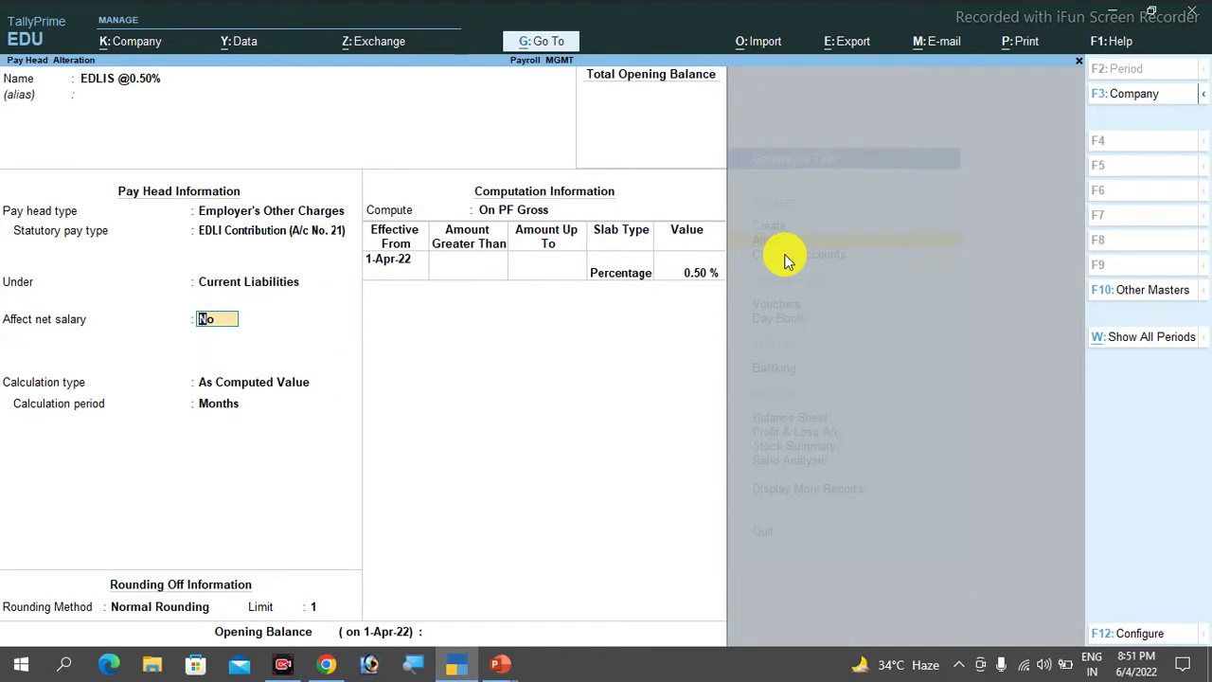
{"action": "key", "text": "Return"}
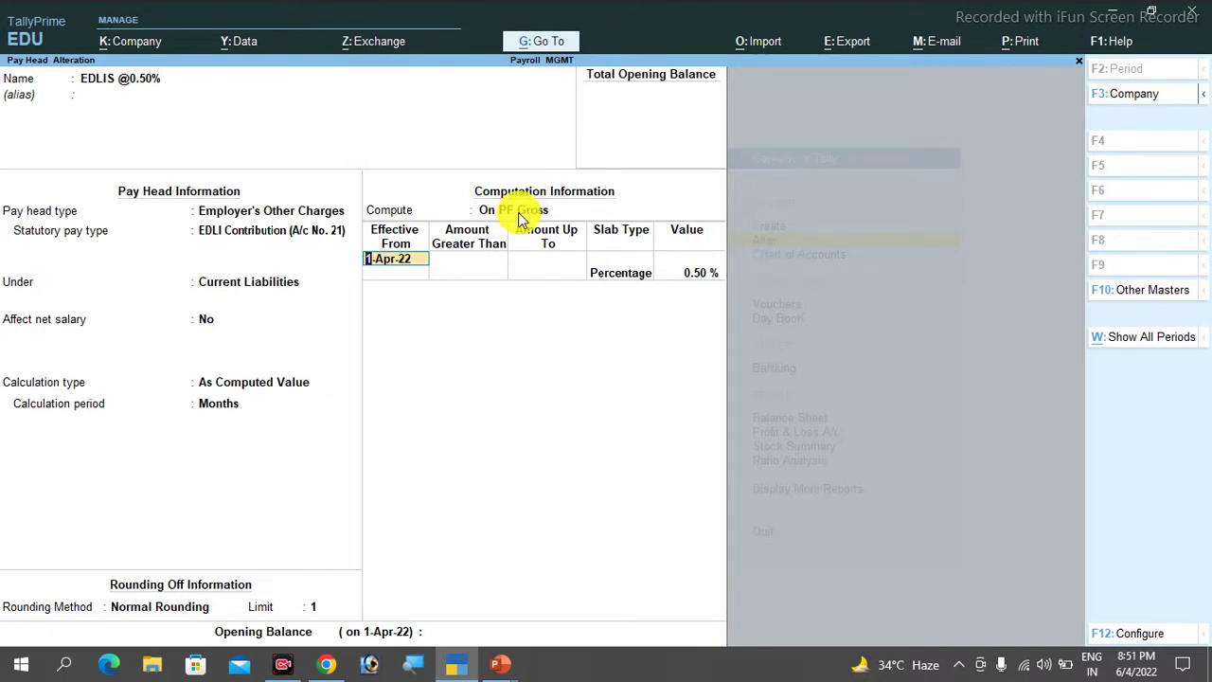
Go through the EDLIS computation slab's effective date, slab type and value, and accept the pay head.
{"action": "key", "text": "Return"}
{"action": "key", "text": "Return"}
{"action": "key", "text": "Return"}
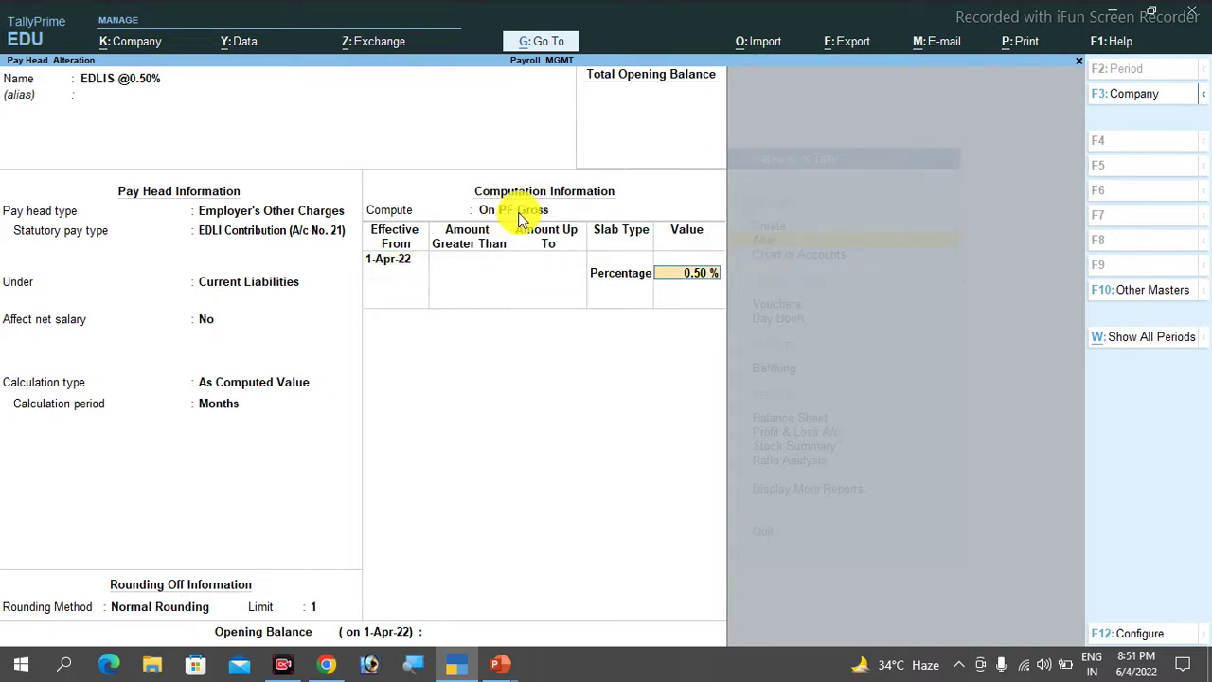
{"action": "key", "text": "Return"}
{"action": "key", "text": "Return"}
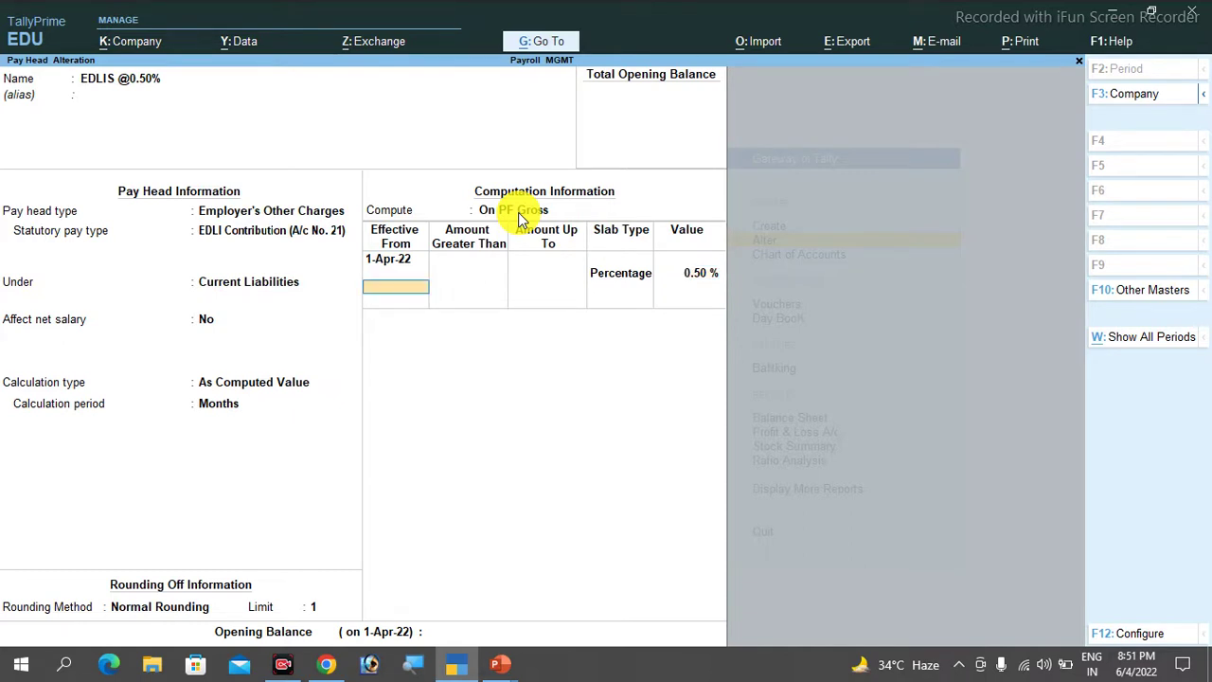
{"action": "key", "text": "Return"}
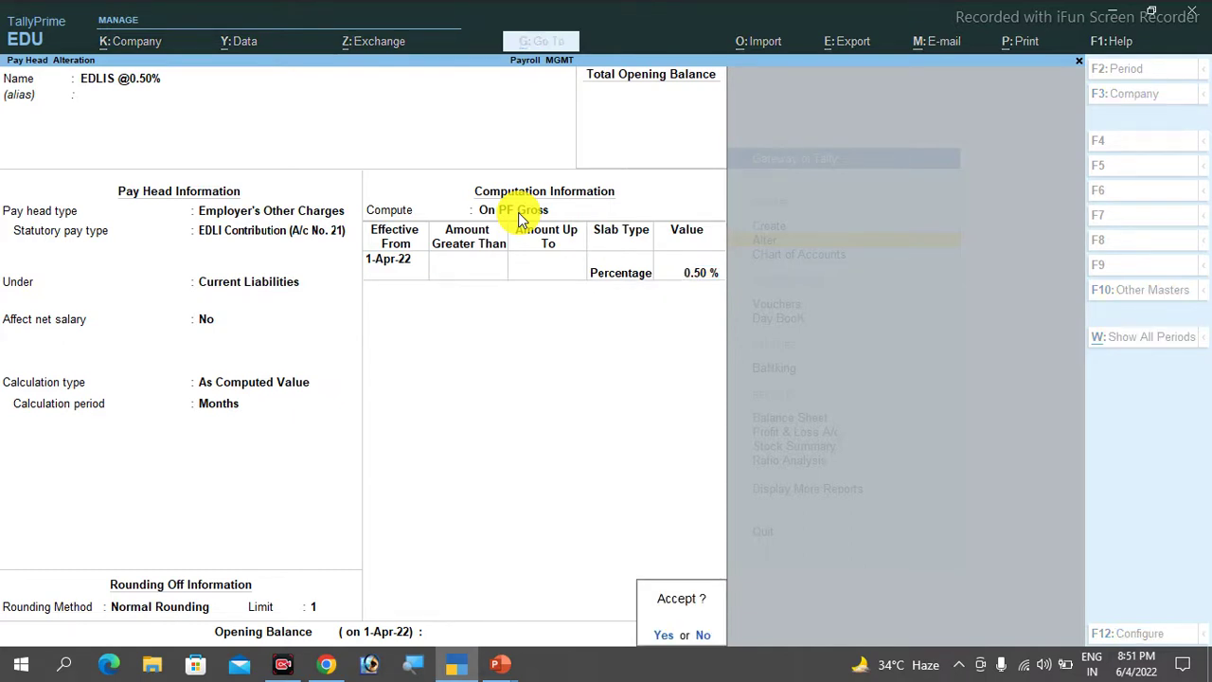
{"action": "key", "text": "Return"}
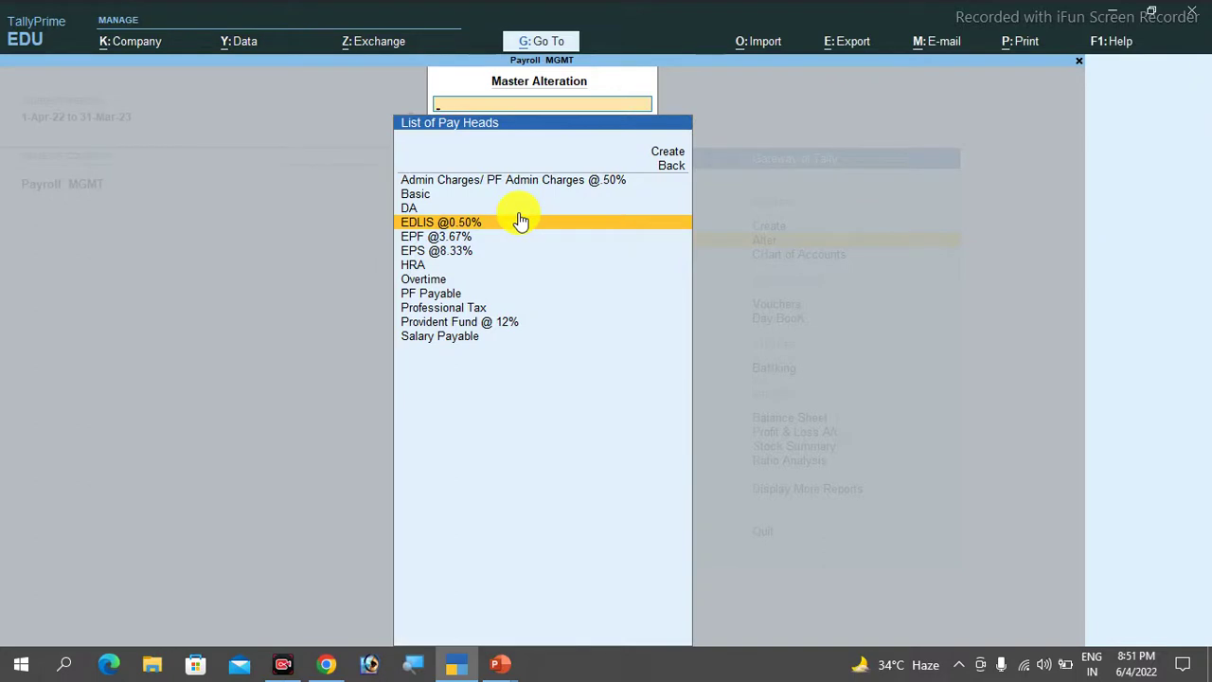
Open the Admin Charges/ PF Admin Charges @.50% pay head for alteration and review its pay head information.
{"action": "key", "text": "Up"}
{"action": "key", "text": "Up"}
{"action": "key", "text": "Up"}
{"action": "key", "text": "Return"}
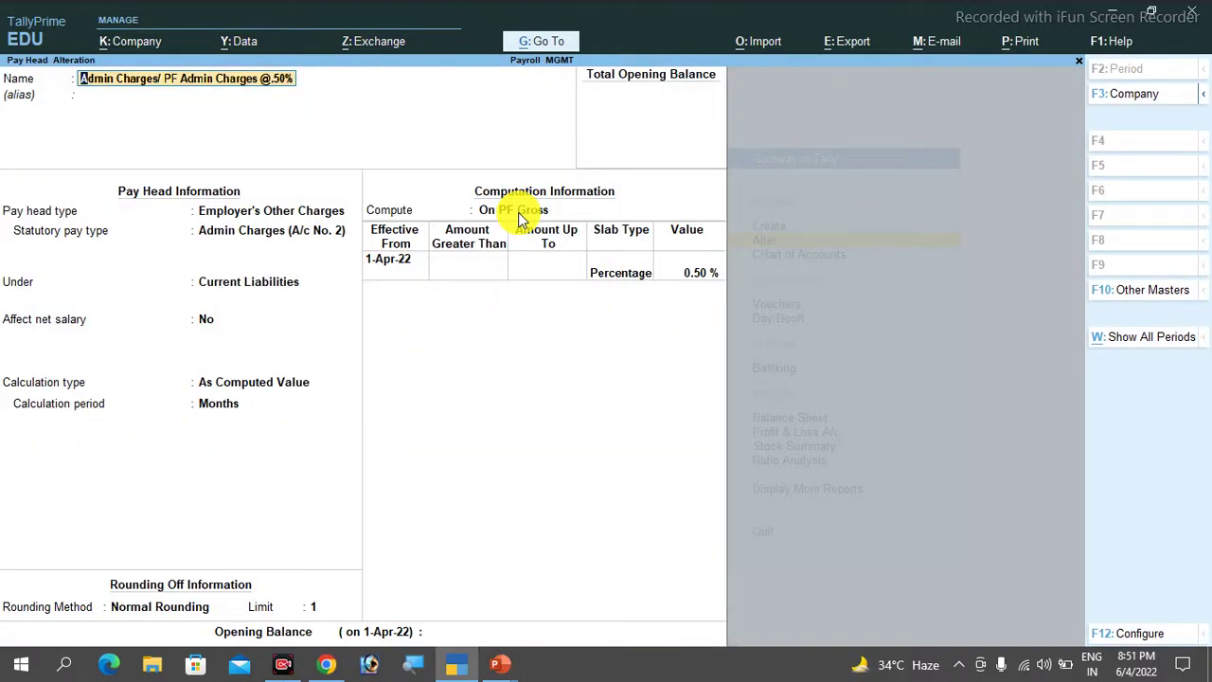
{"action": "key", "text": "Return"}
{"action": "key", "text": "Return"}
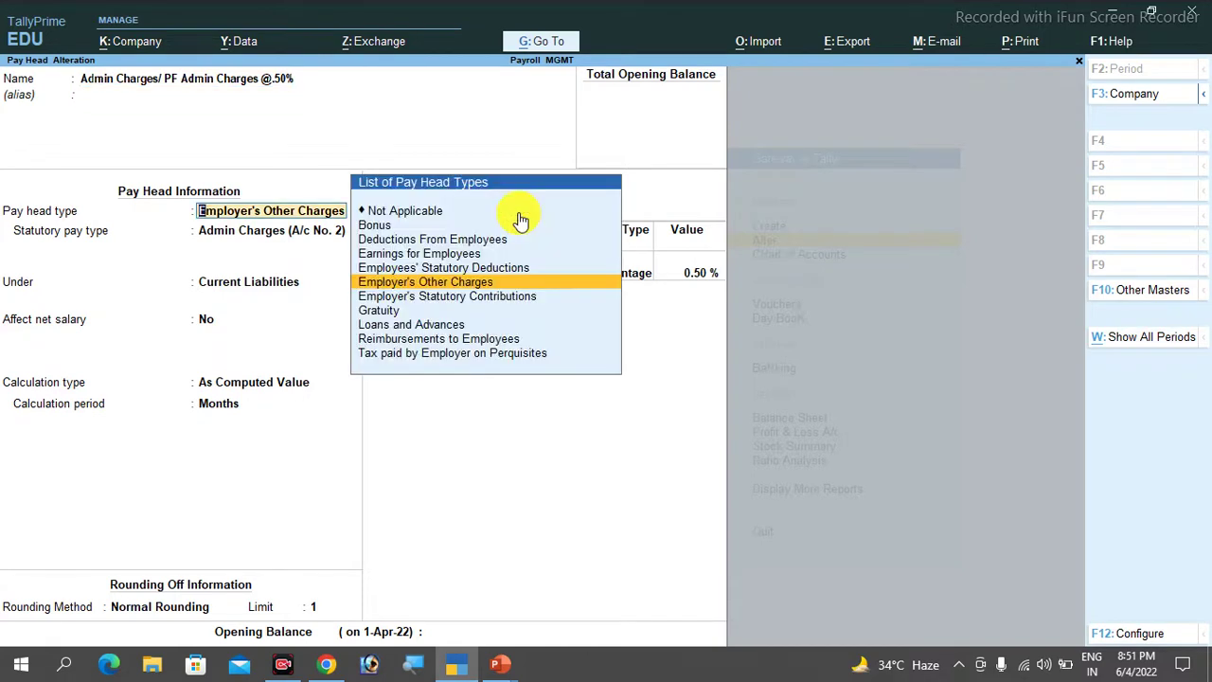
{"action": "key", "text": "Return"}
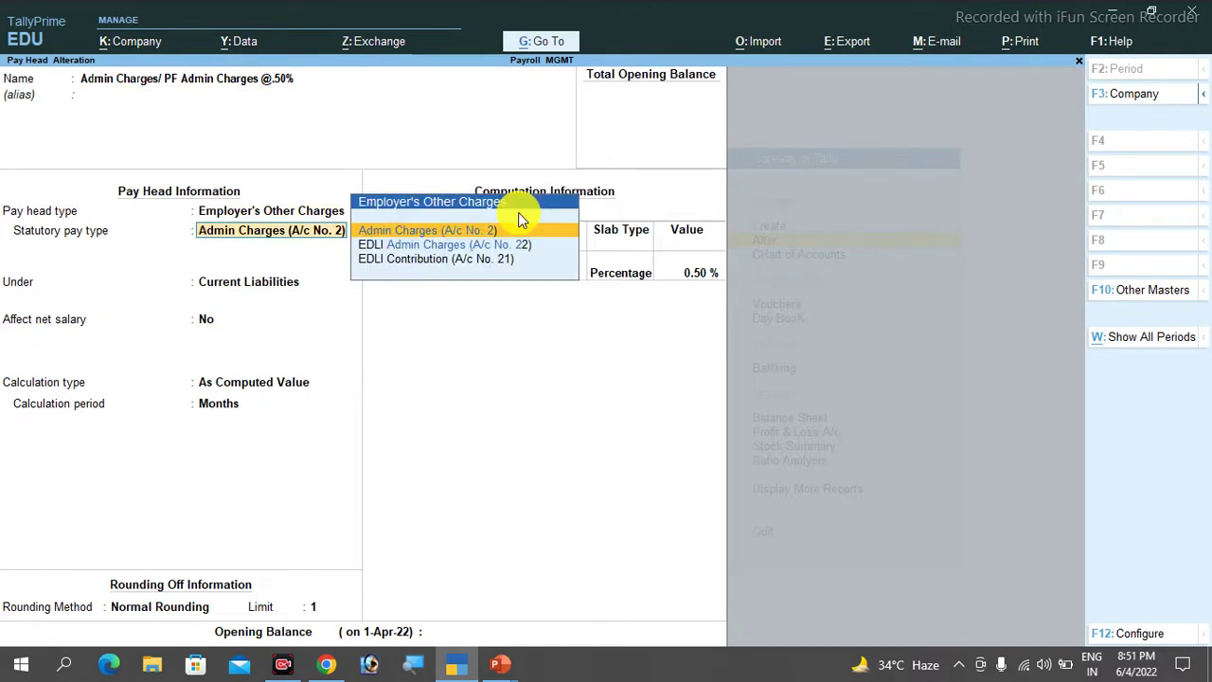
{"action": "key", "text": "Return"}
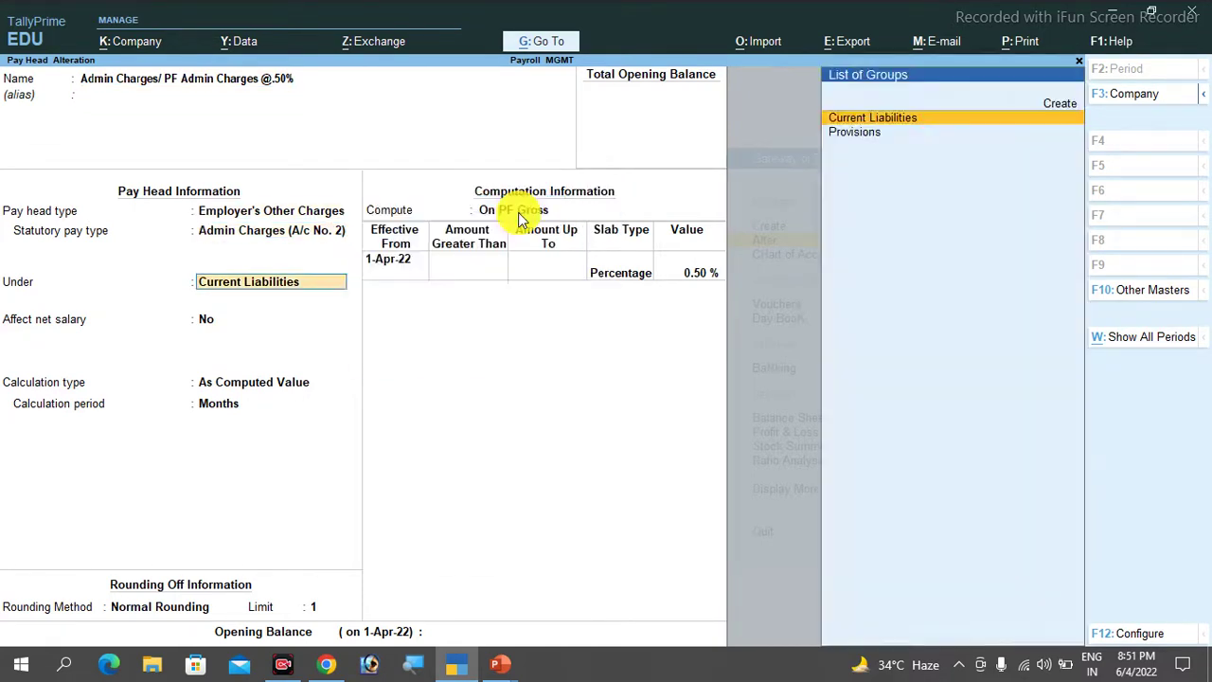
{"action": "key", "text": "Return"}
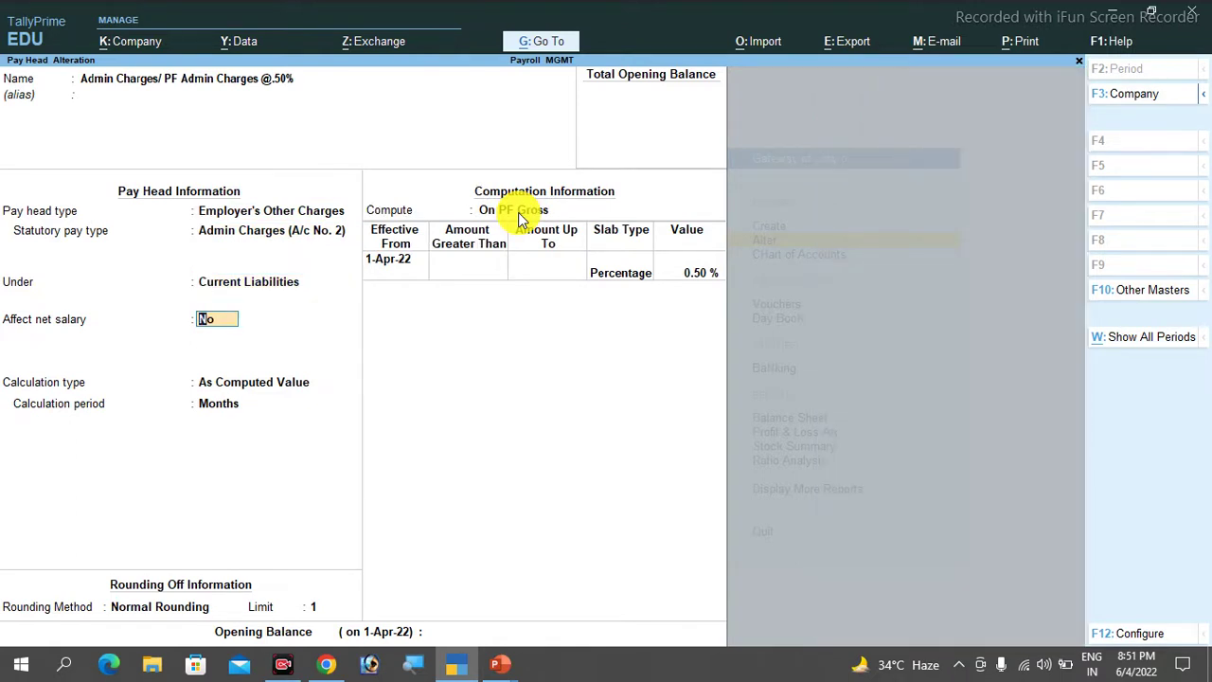
{"action": "key", "text": "Return"}
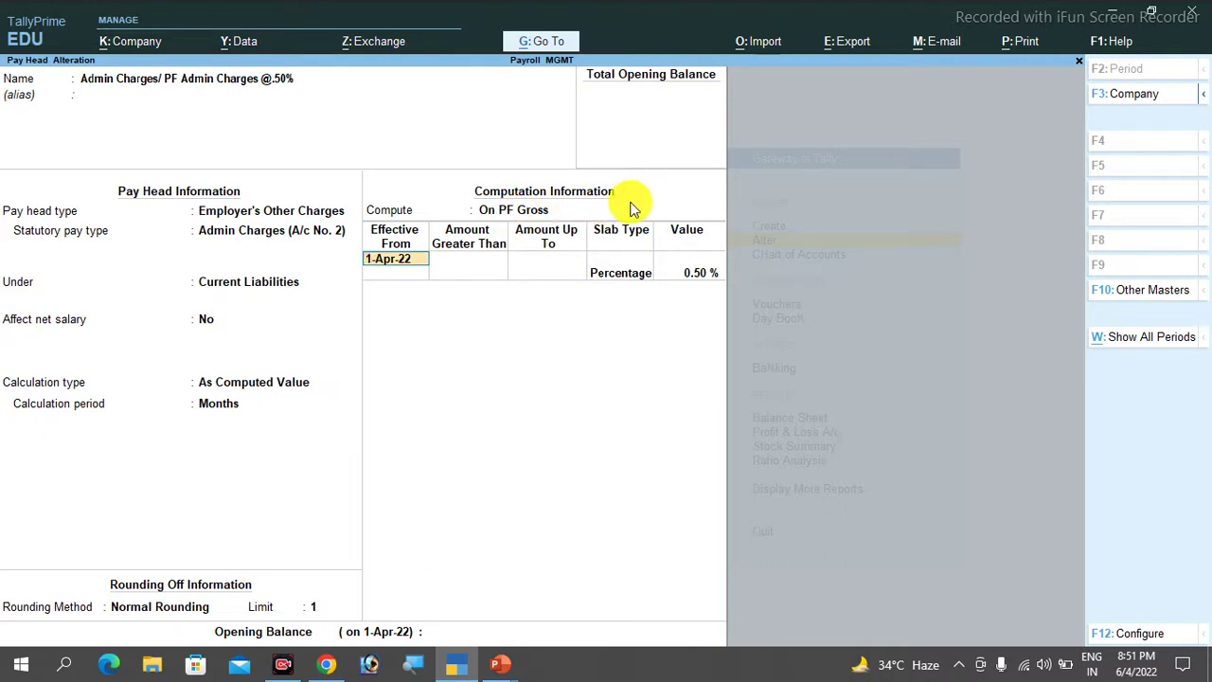
Go through the admin charges computation slab's effective date, slab type and value, and accept the pay head.
{"action": "key", "text": "Return"}
{"action": "key", "text": "Return"}
{"action": "key", "text": "Return"}
{"action": "key", "text": "Return"}
{"action": "key", "text": "Return"}
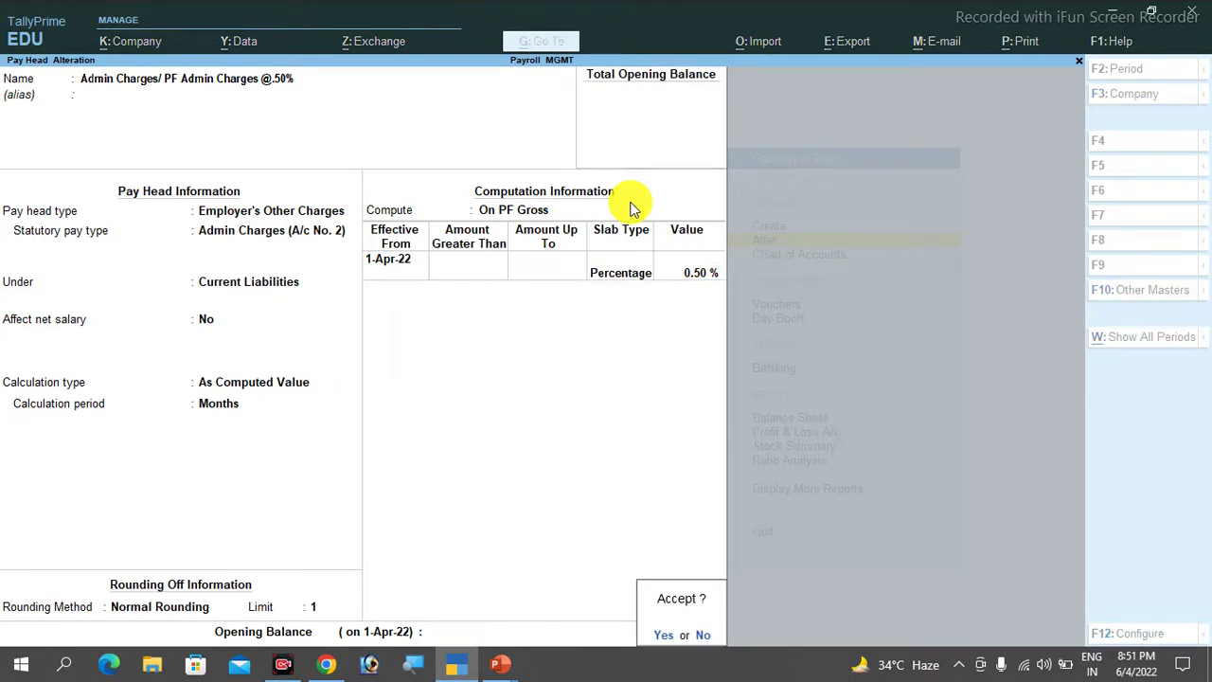
{"action": "key", "text": "Return"}
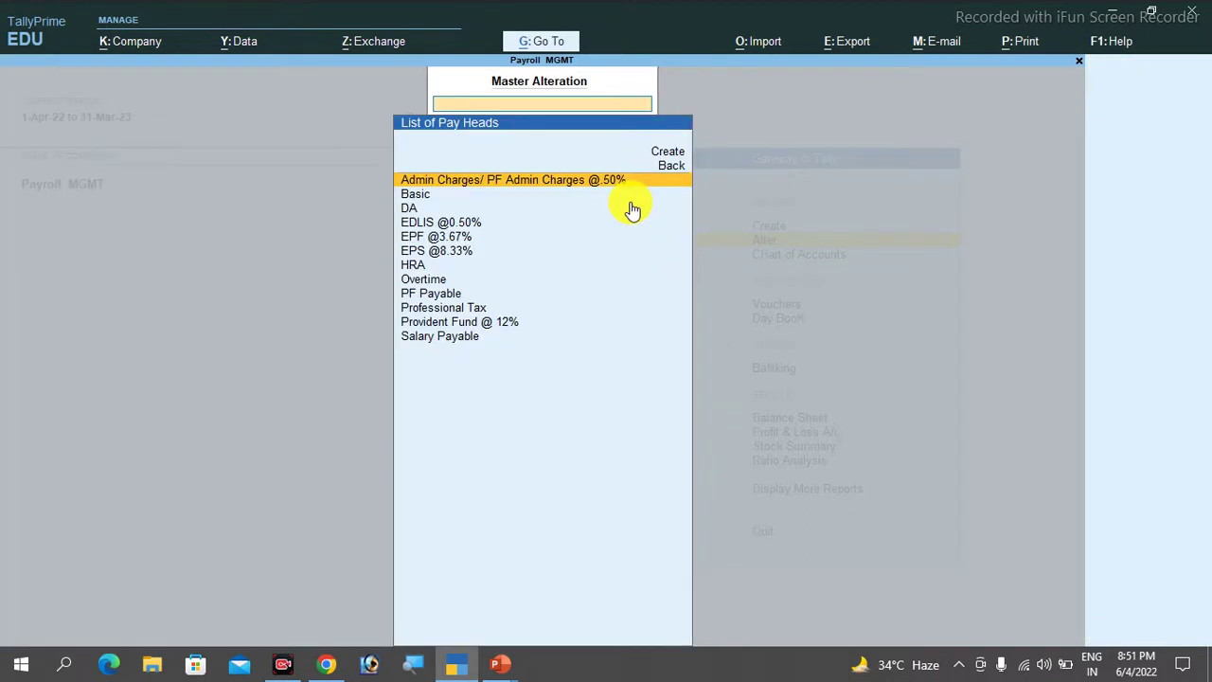
Look over the admin charges, EDLIS, EPF and EPS entries in the list of pay heads.
{"action": "key", "text": "Down"}
{"action": "key", "text": "Down"}
{"action": "key", "text": "Down"}
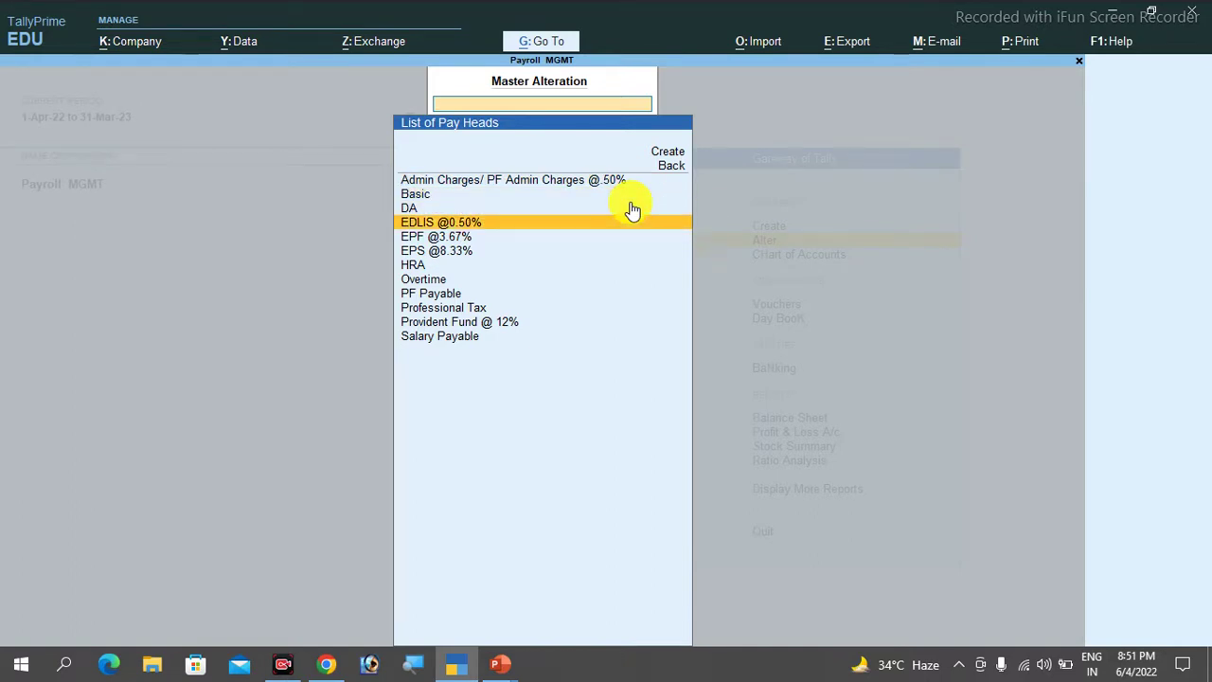
{"action": "key", "text": "Down"}
{"action": "key", "text": "Down"}
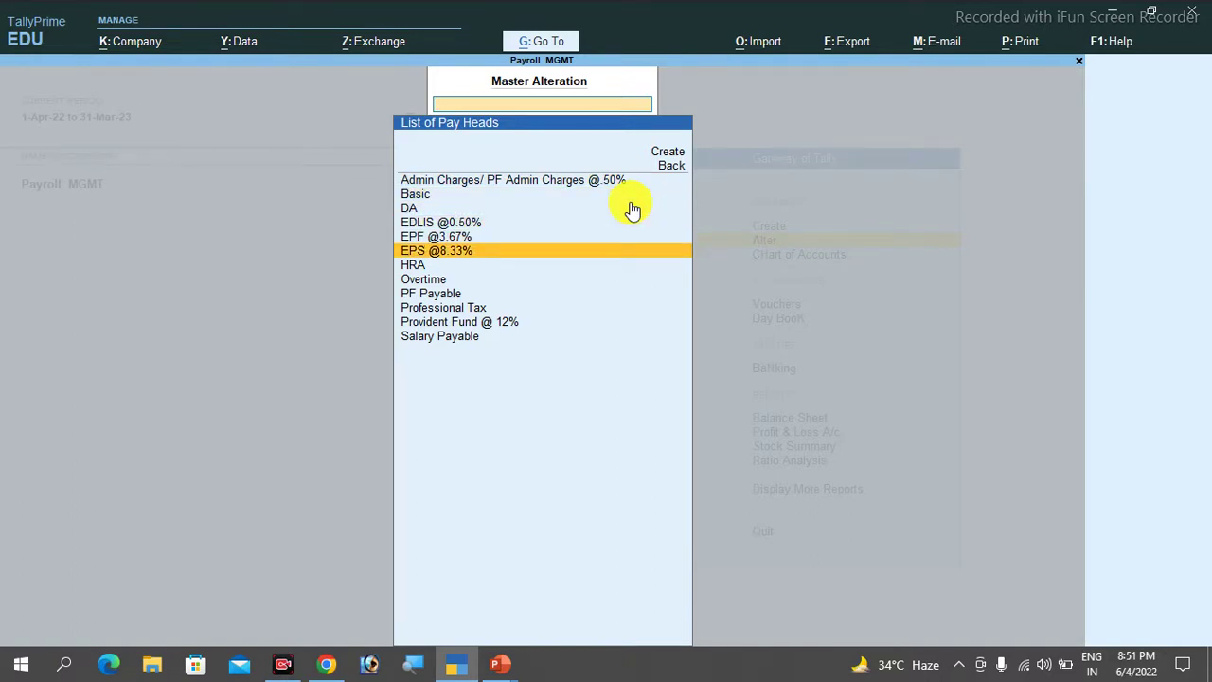
{"action": "key", "text": "Up"}
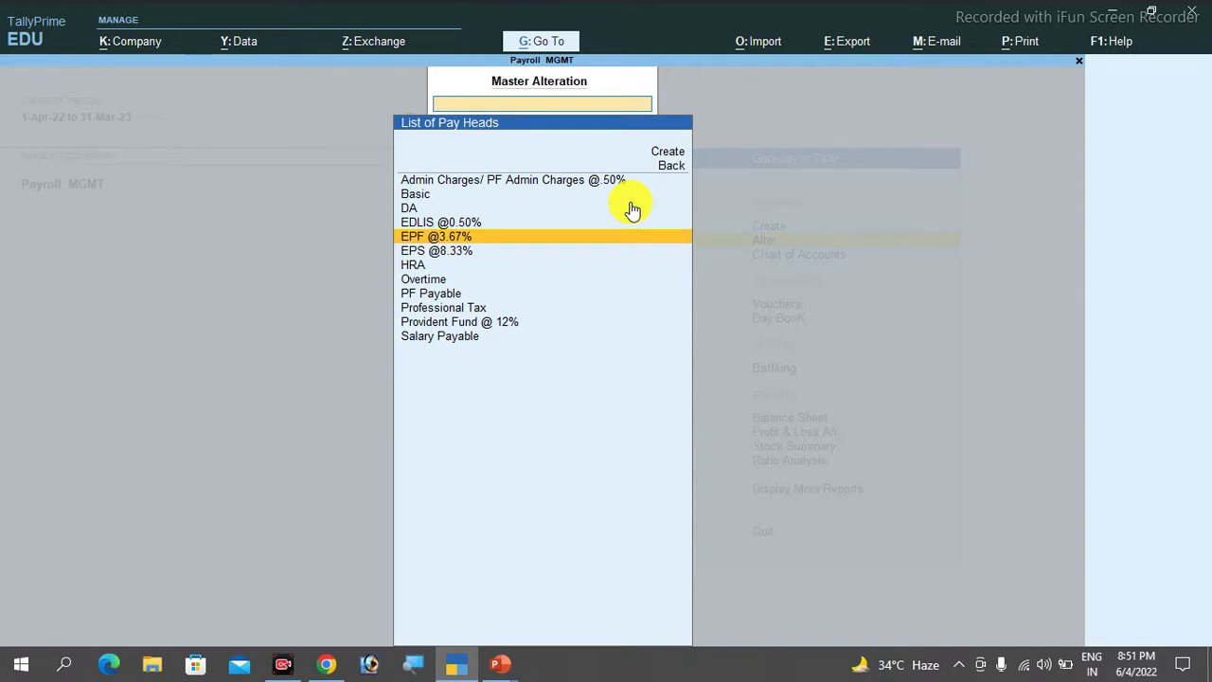
{"action": "key", "text": "Up"}
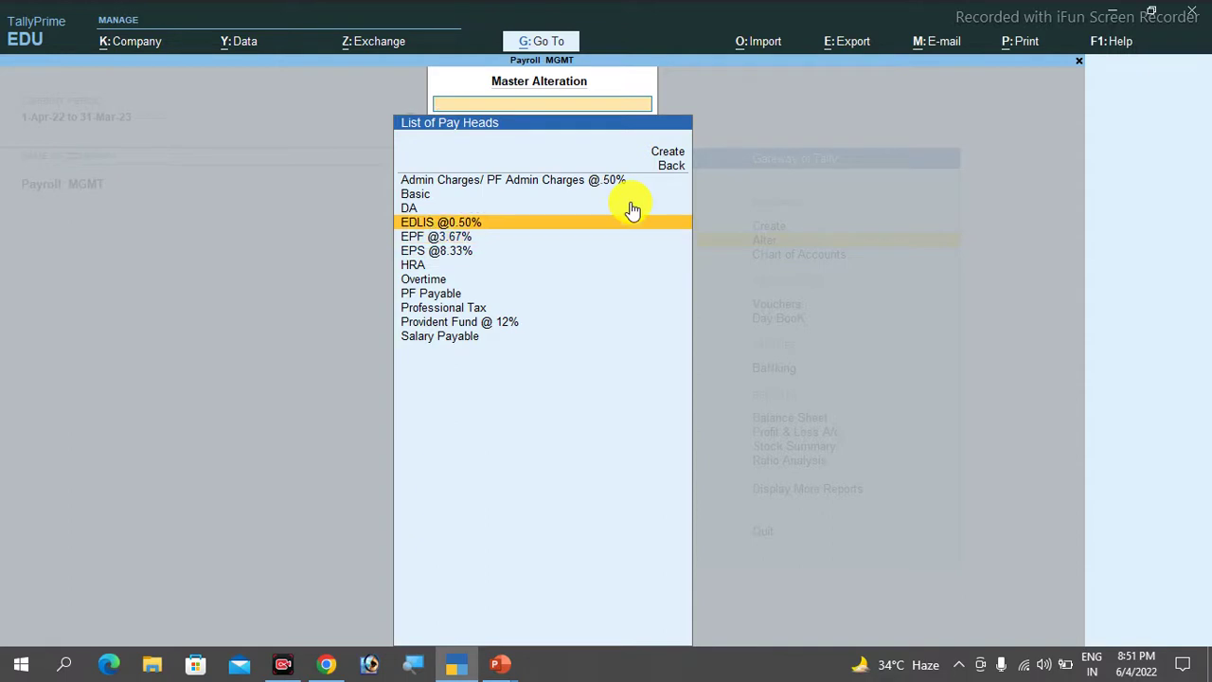
{"action": "key", "text": "Up"}
{"action": "key", "text": "Up"}
{"action": "key", "text": "Up"}
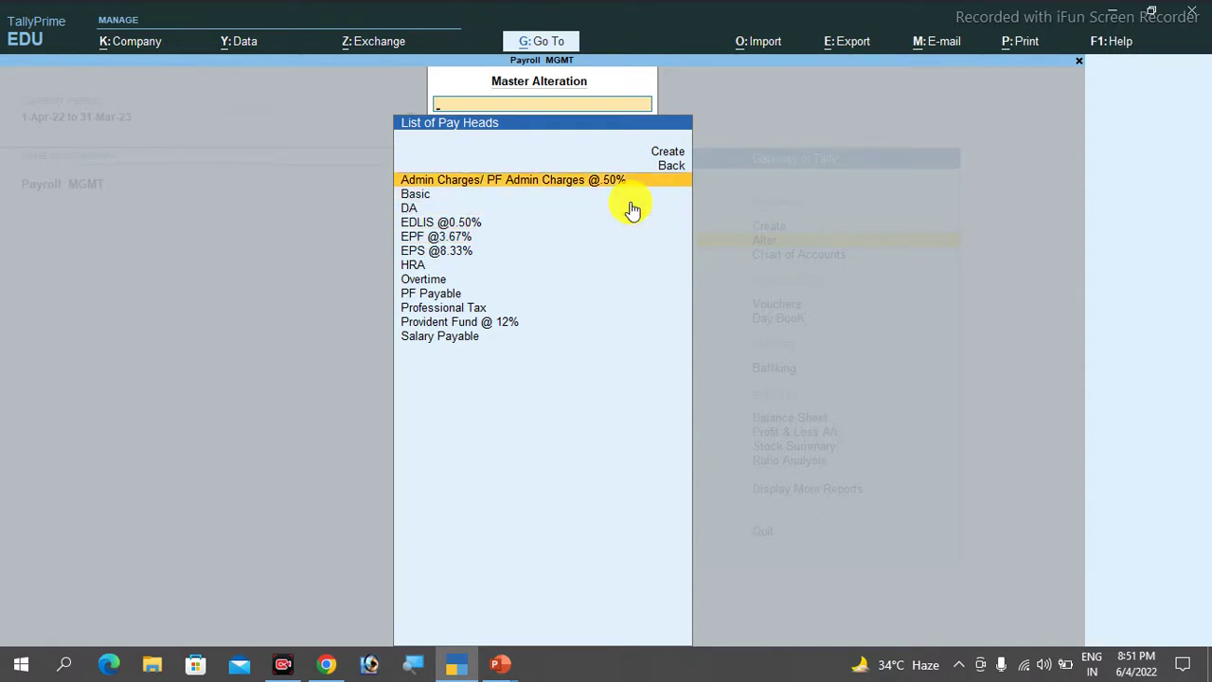
Open the EPS @8.33% pay head for alteration and review its details up to the computation method.
{"action": "key", "text": "Down"}
{"action": "key", "text": "Down"}
{"action": "key", "text": "Down"}
{"action": "key", "text": "Down"}
{"action": "key", "text": "Down"}
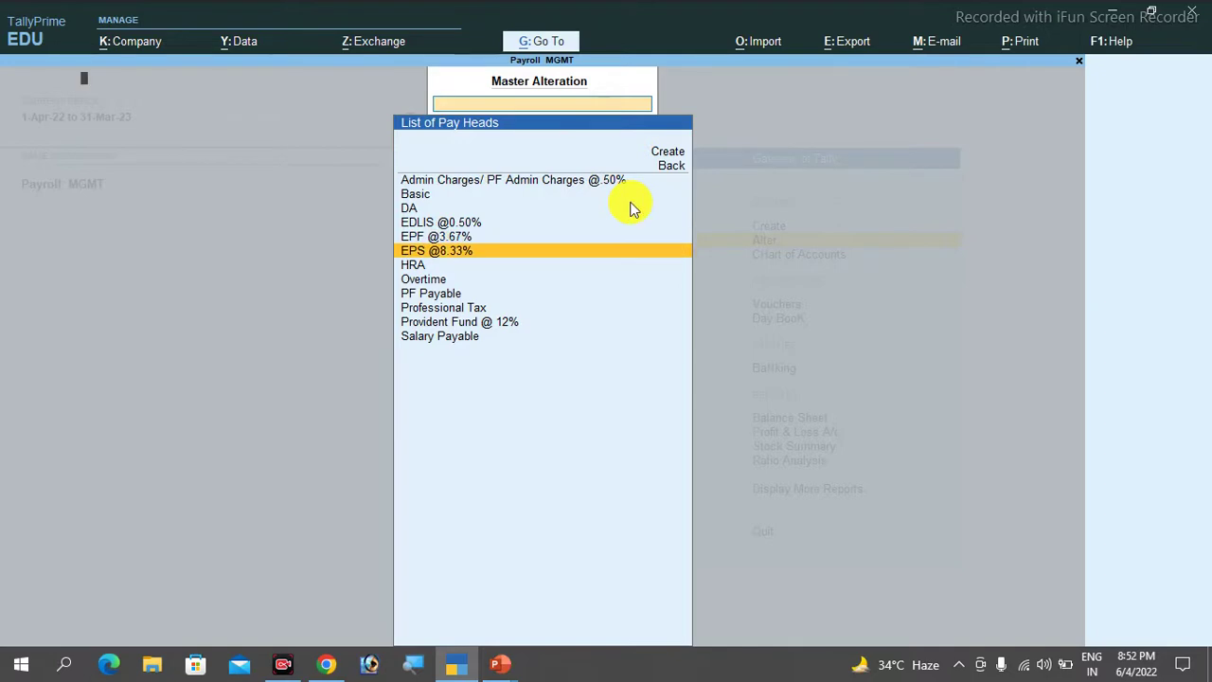
{"action": "key", "text": "Return"}
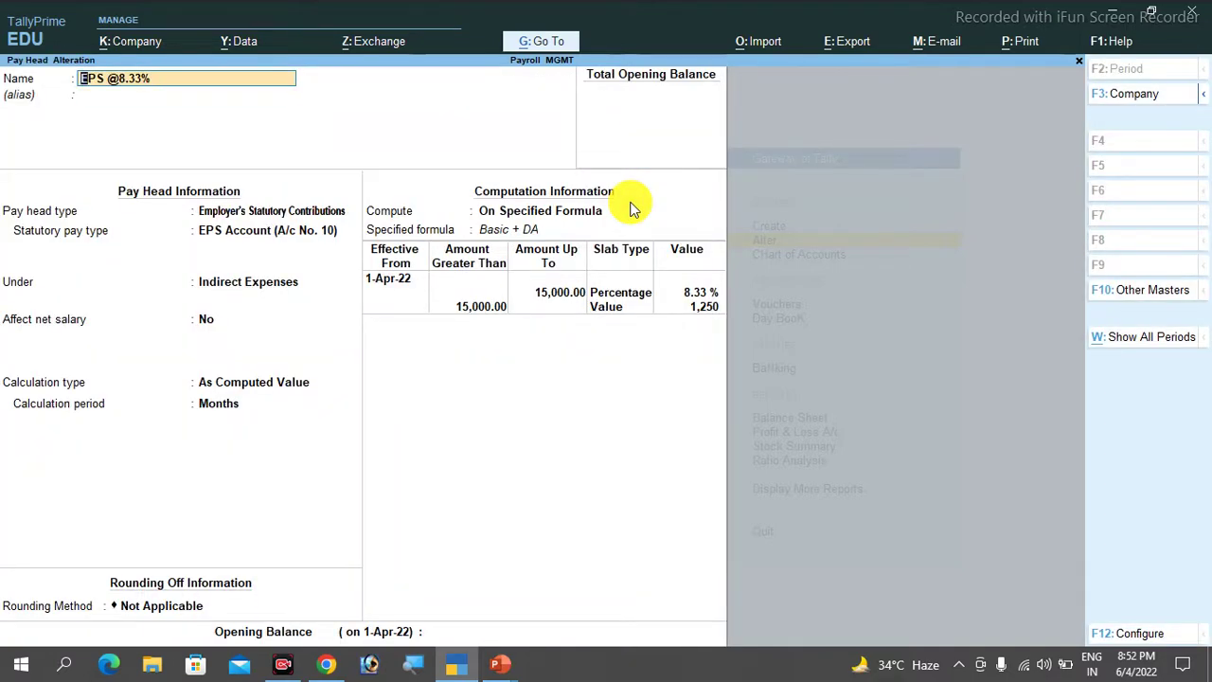
{"action": "key", "text": "Return"}
{"action": "key", "text": "Return"}
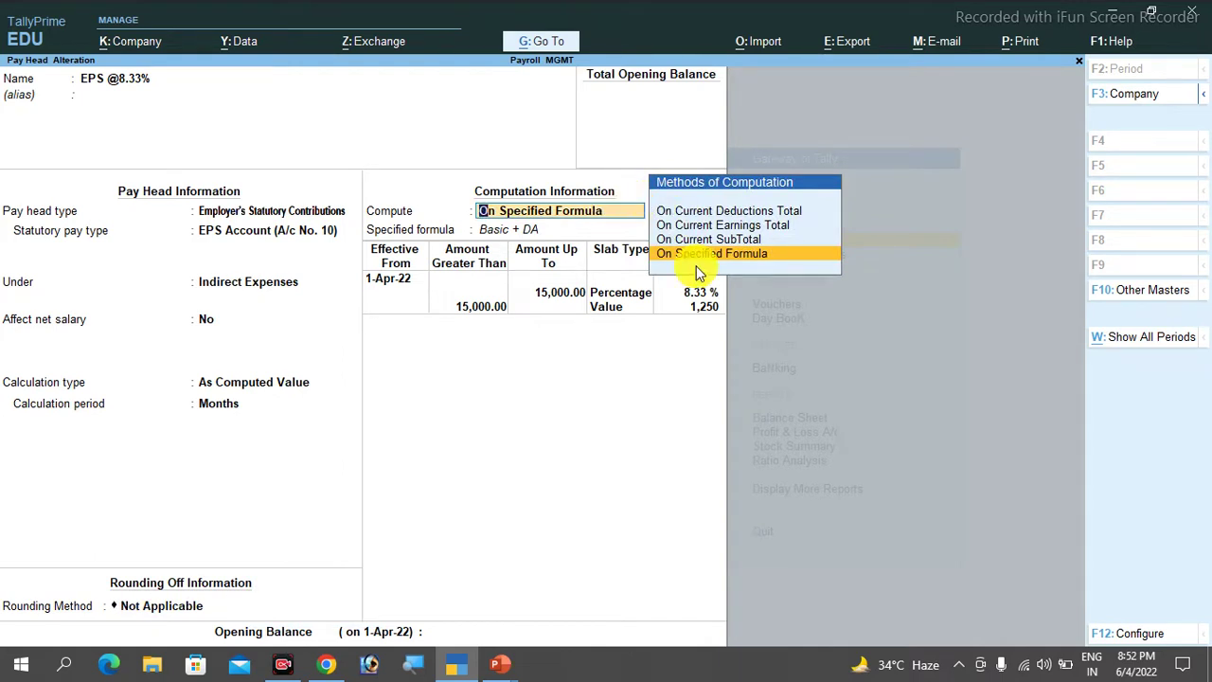
Examine the added pay heads in the EPS specified formula and its slabs, and accept the pay head.
{"action": "key", "text": "Return"}
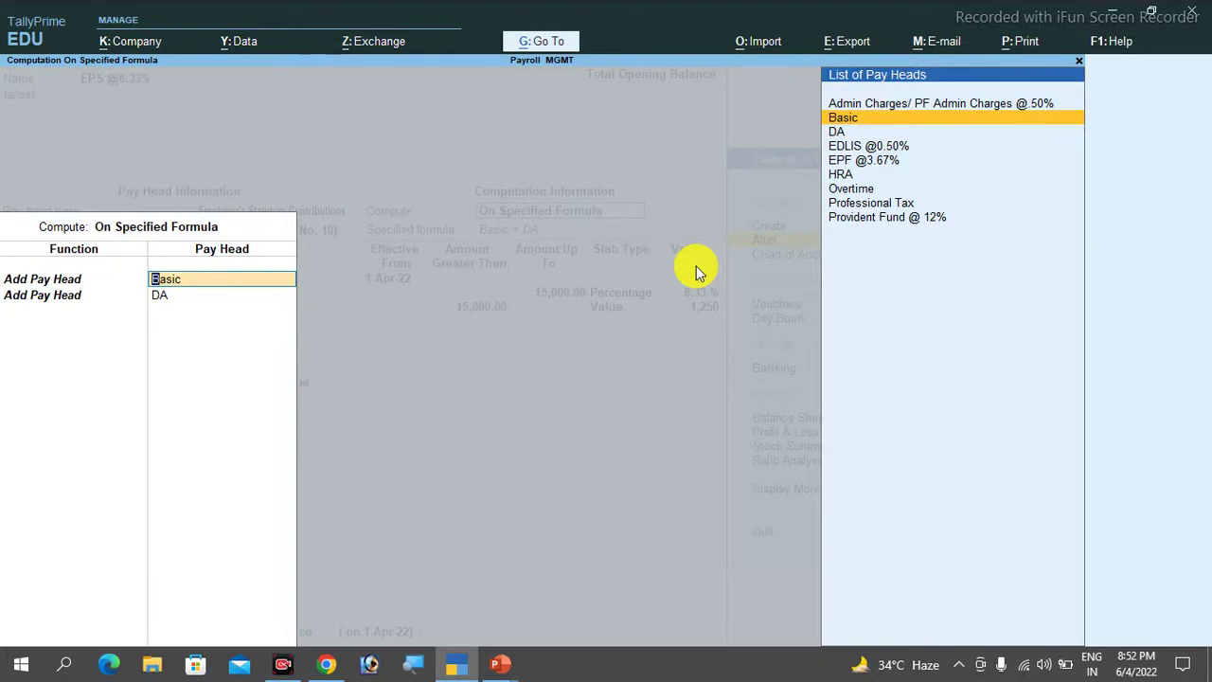
{"action": "key", "text": "Return"}
{"action": "key", "text": "Return"}
{"action": "key", "text": "Return"}
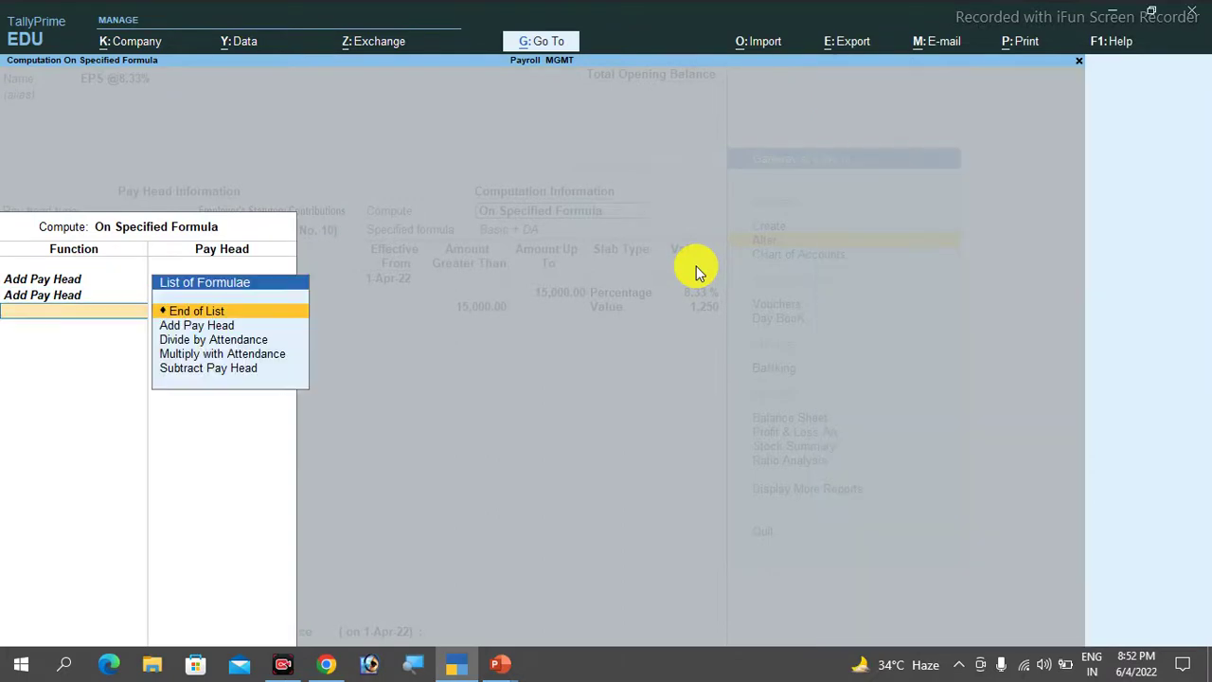
{"action": "key", "text": "Return"}
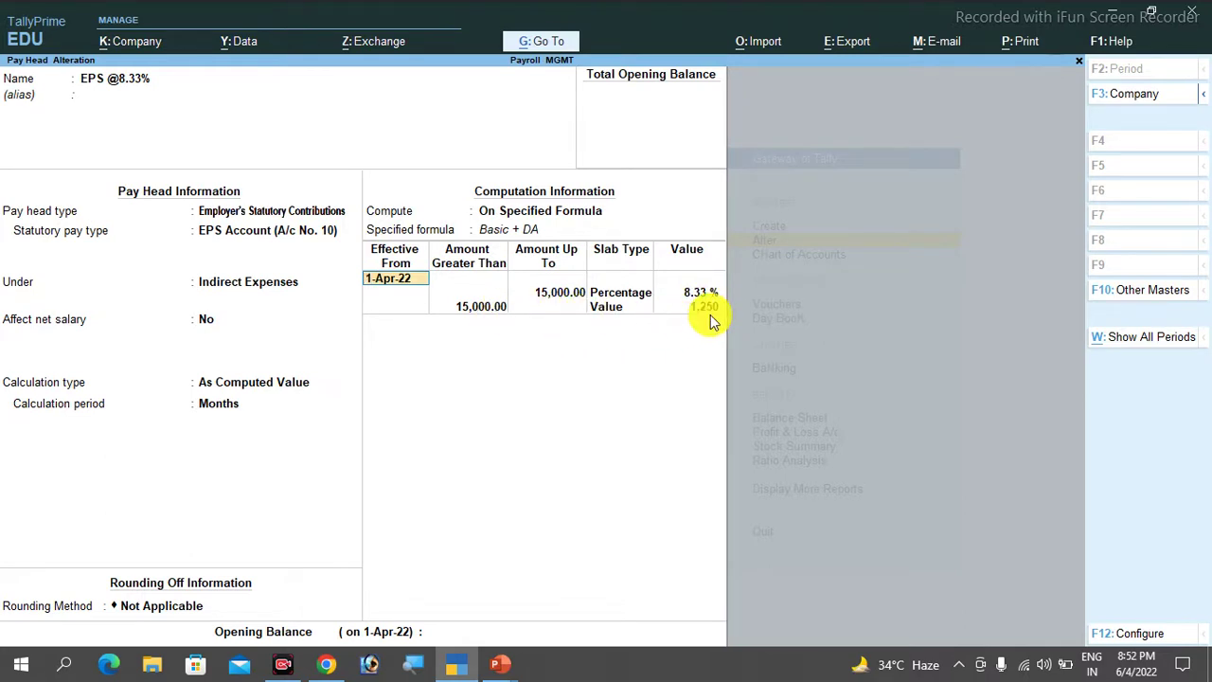
{"action": "key", "text": "ctrl+a"}
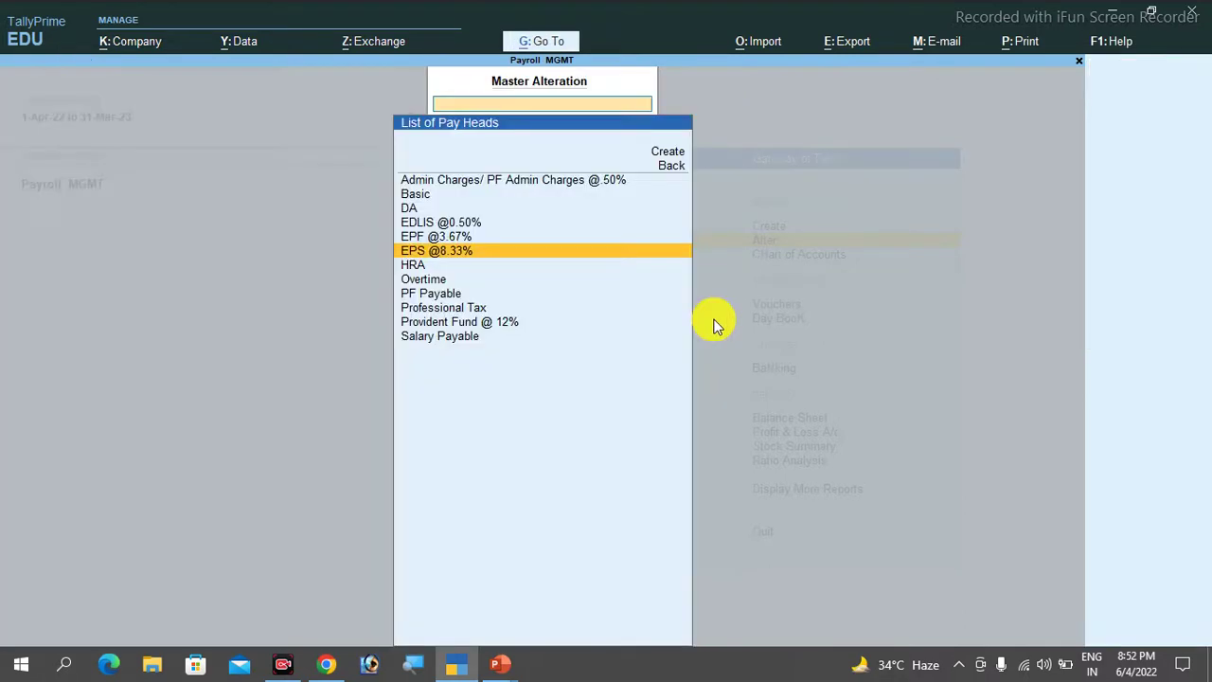
Review the EPF @3.67% pay head's specified formula, accept it, and return to the Gateway of Tally.
{"action": "key", "text": "Up"}
{"action": "key", "text": "Return"}
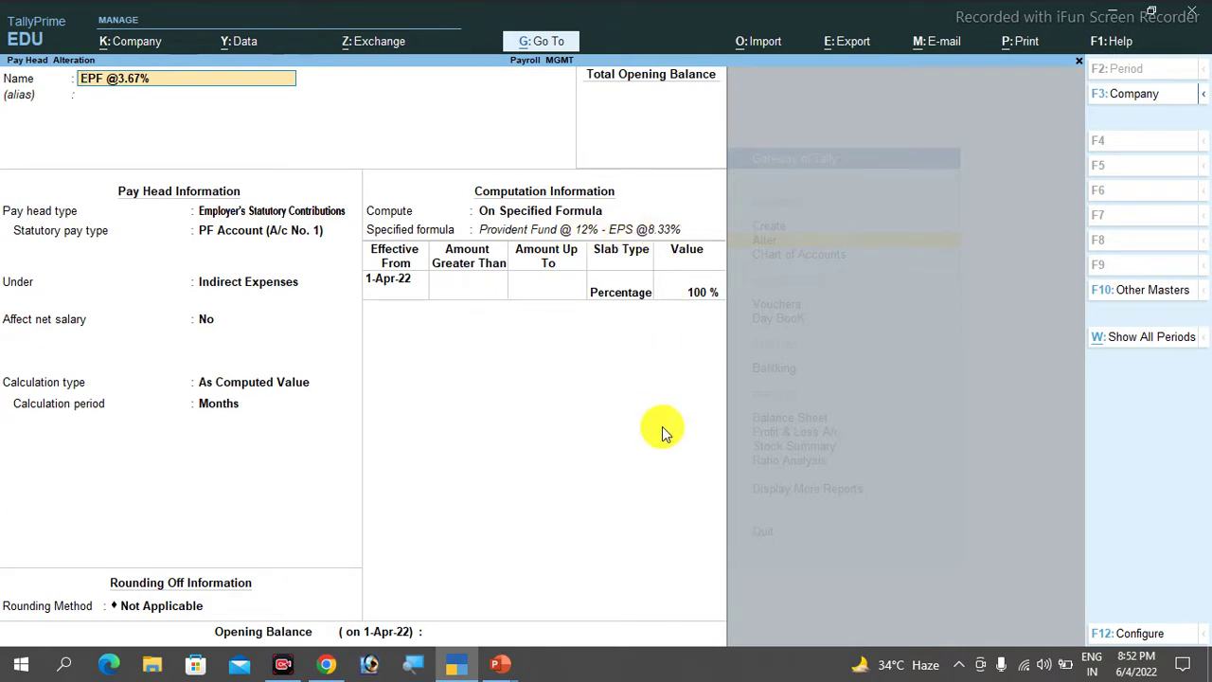
{"action": "key", "text": "ctrl+a"}
{"action": "key", "text": "Escape"}
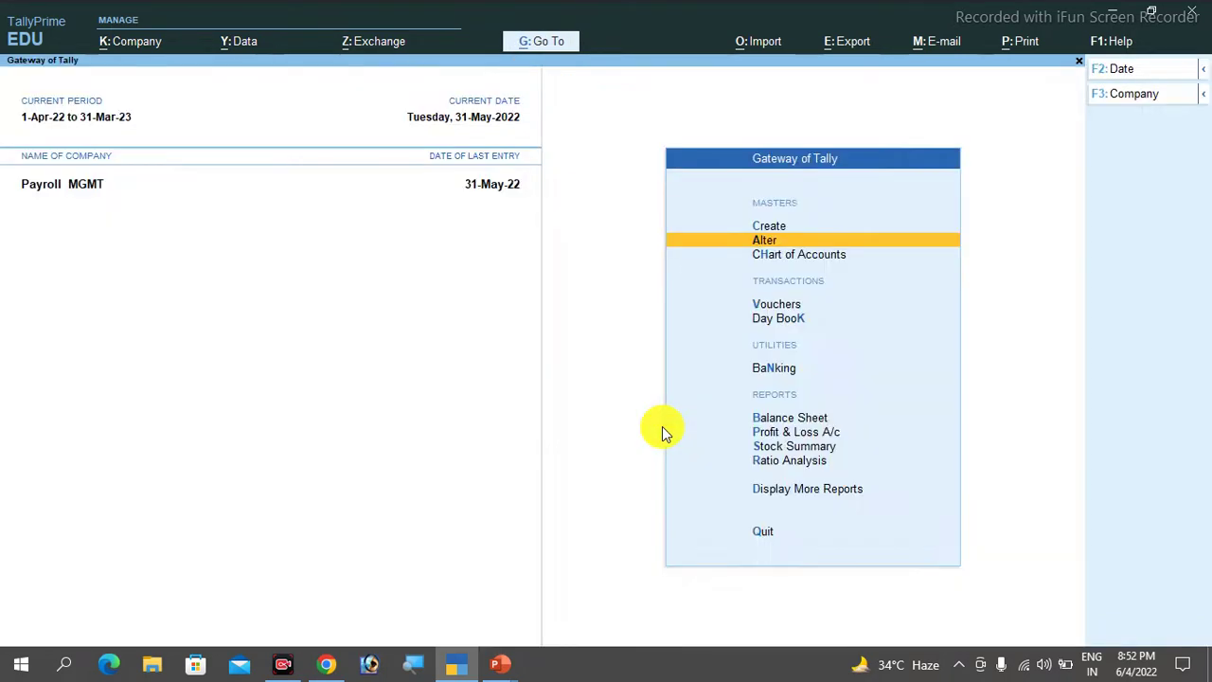
{"action": "key", "text": "Escape"}
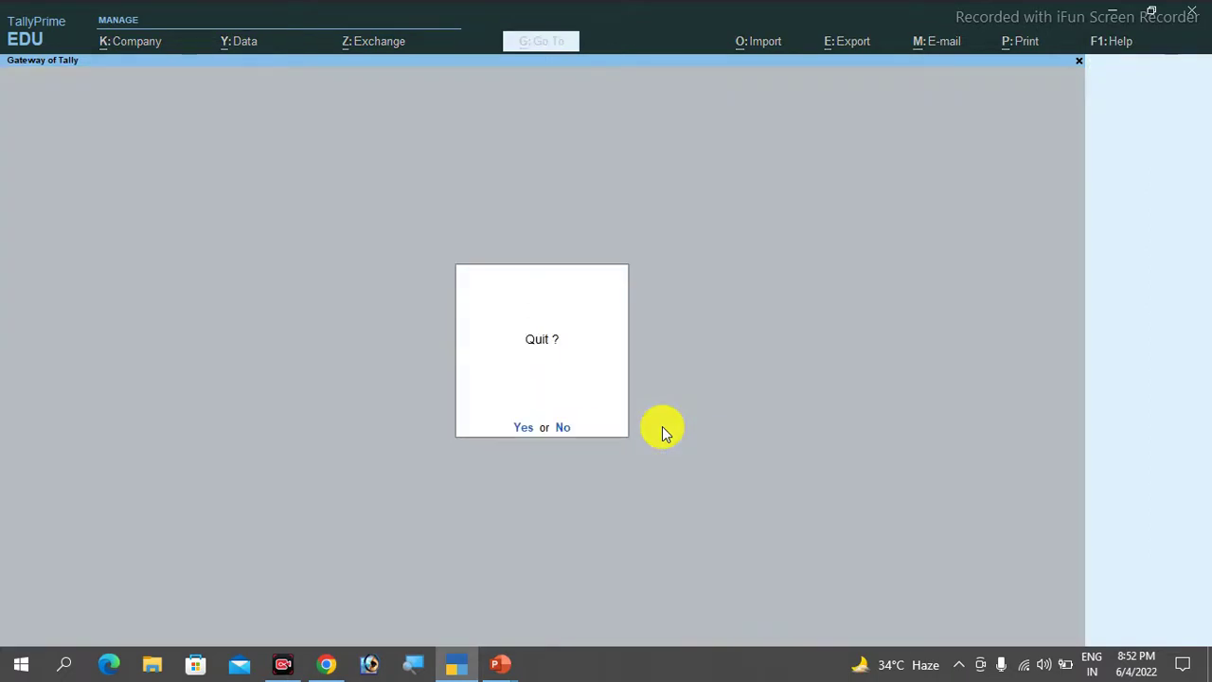
{"action": "key", "text": "Escape"}
Open the Define Salary payroll master for alteration to list the groups and employees.
{"action": "key", "text": "Down"}
{"action": "key", "text": "Return"}
{"action": "key", "text": "Down"}
{"action": "key", "text": "Down"}
{"action": "key", "text": "Down"}
{"action": "key", "text": "Down"}
{"action": "key", "text": "Down"}
{"action": "key", "text": "Down"}
{"action": "key", "text": "Down"}
{"action": "key", "text": "Down"}
{"action": "key", "text": "Down"}
{"action": "key", "text": "Down"}
{"action": "key", "text": "Down"}
{"action": "key", "text": "Down"}
{"action": "key", "text": "Down"}
{"action": "key", "text": "Down"}
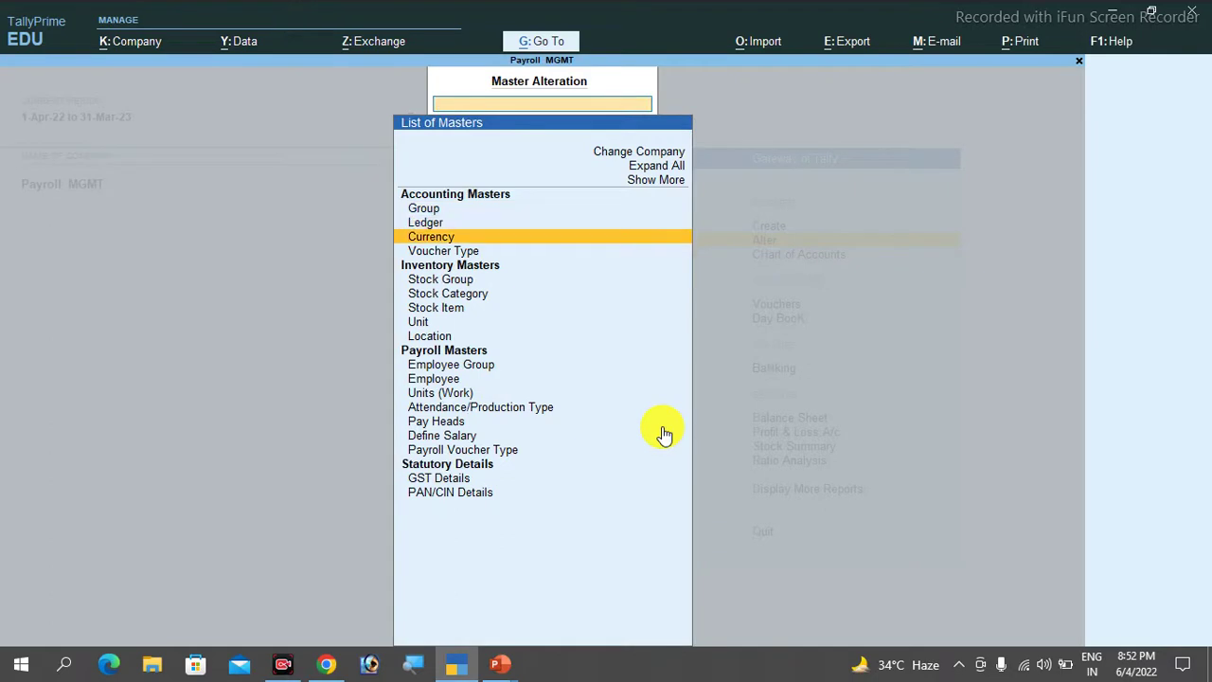
{"action": "key", "text": "Return"}
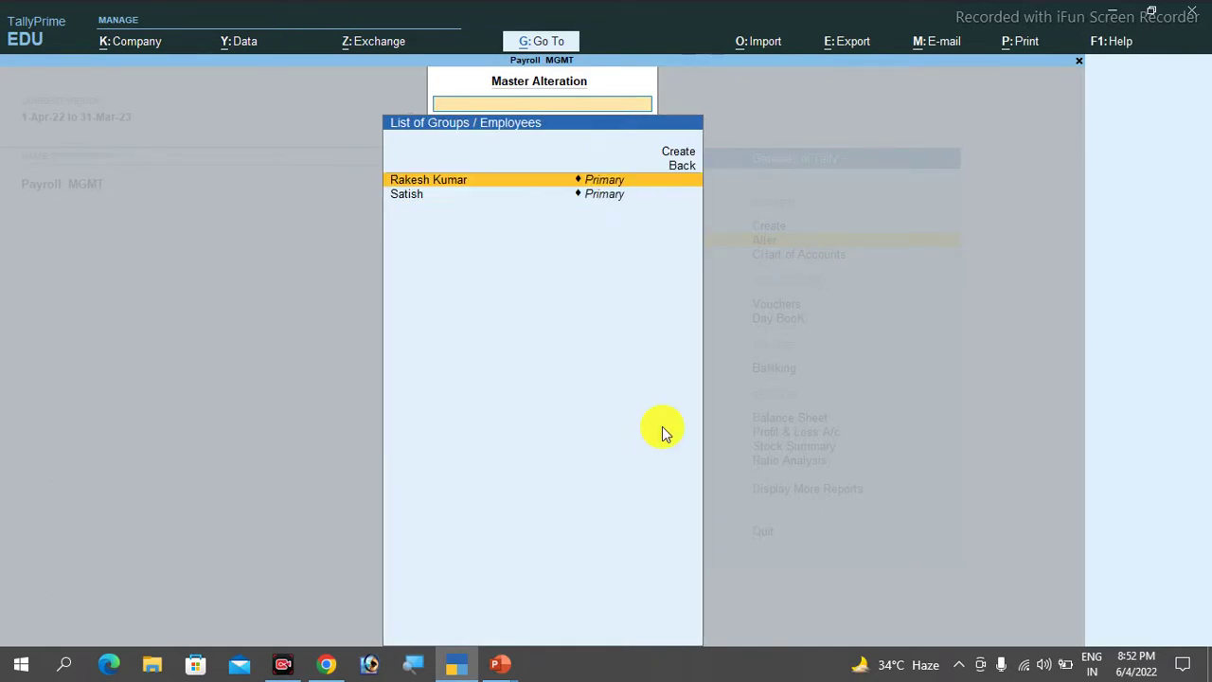
Add the EPS @8.33% pay head after Provident Fund @ 12% in the first listed employee's salary details.
{"action": "key", "text": "Return"}
{"action": "key", "text": "Return"}
{"action": "key", "text": "Return"}
{"action": "key", "text": "Return"}
{"action": "key", "text": "Return"}
{"action": "key", "text": "Return"}
{"action": "key", "text": "Return"}
{"action": "key", "text": "Return"}
{"action": "key", "text": "Return"}
{"action": "key", "text": "Return"}
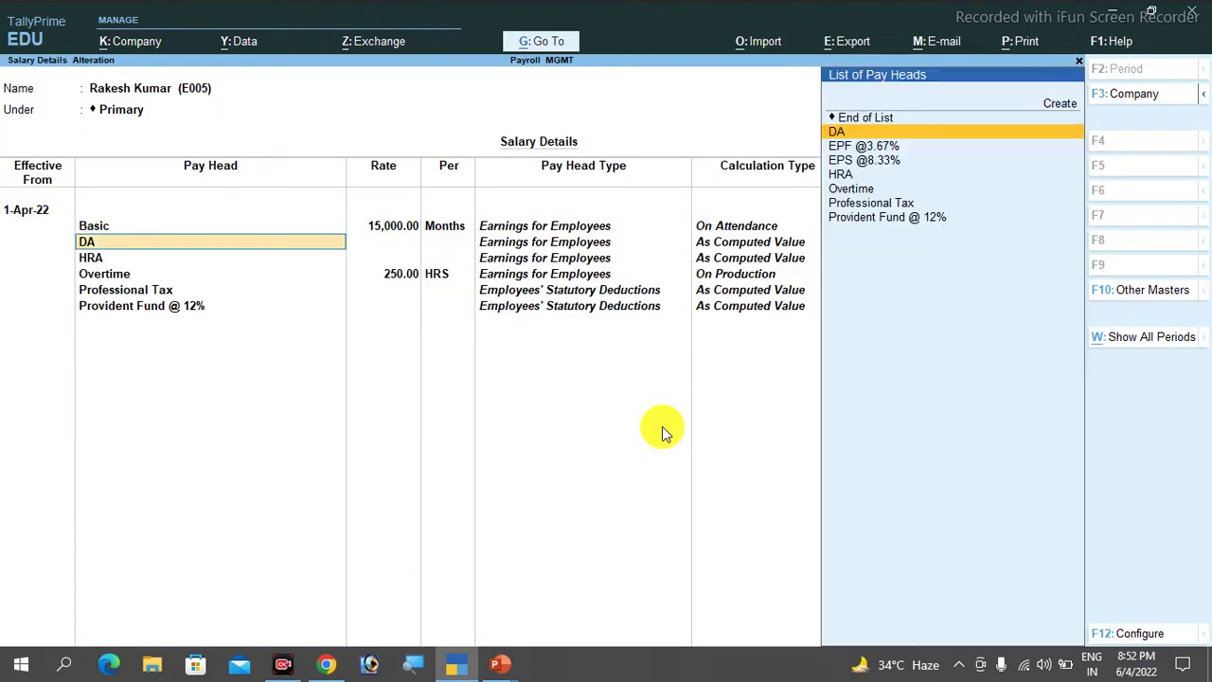
{"action": "key", "text": "Return"}
{"action": "key", "text": "Return"}
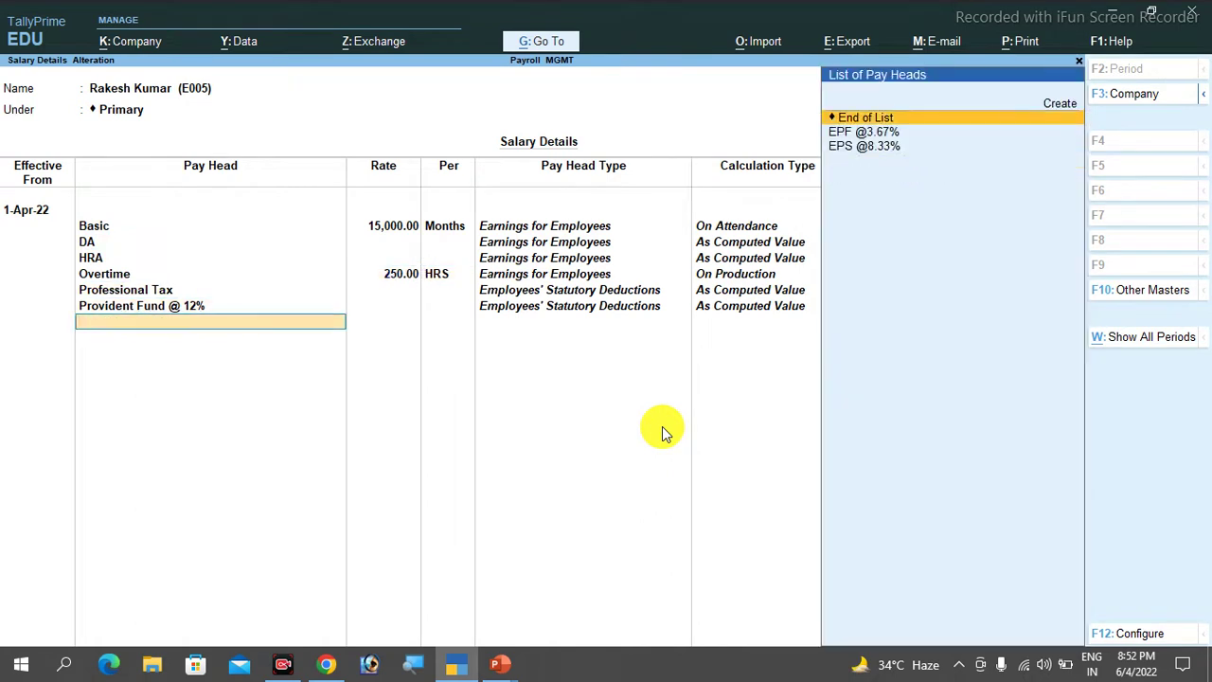
{"action": "key", "text": "Down"}
{"action": "key", "text": "Down"}
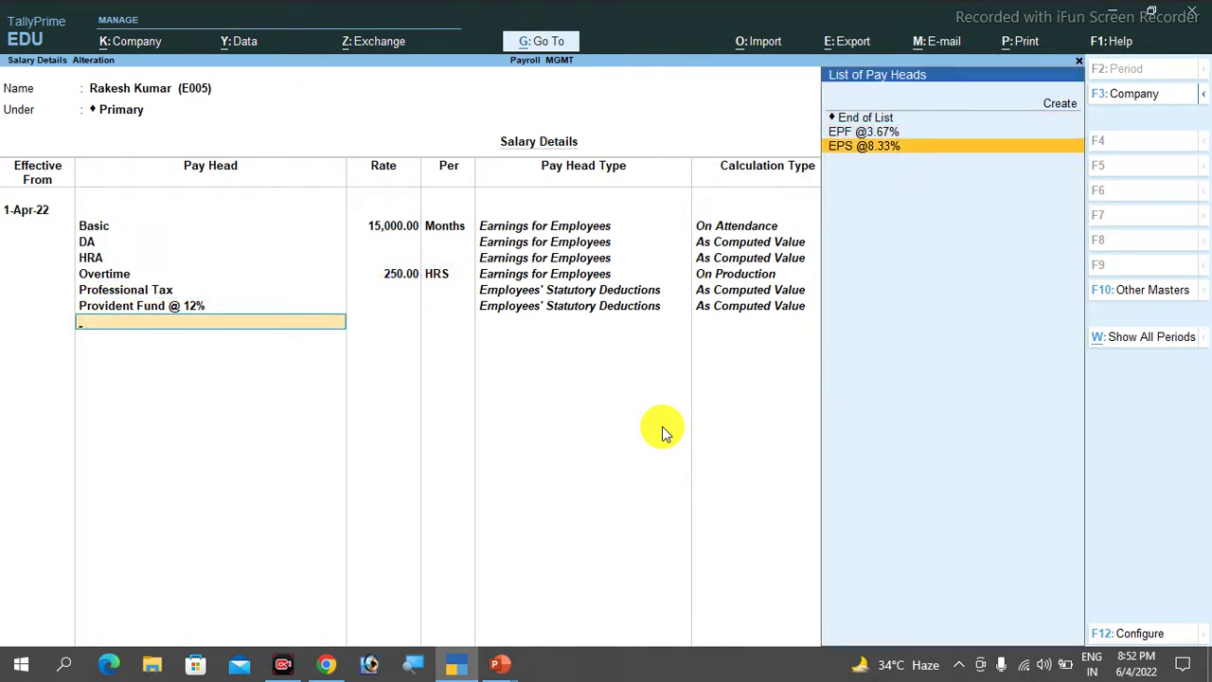
{"action": "key", "text": "Return"}
Add the EPF @3.67% pay head to the first employee's salary details and save them.
{"action": "key", "text": "Down"}
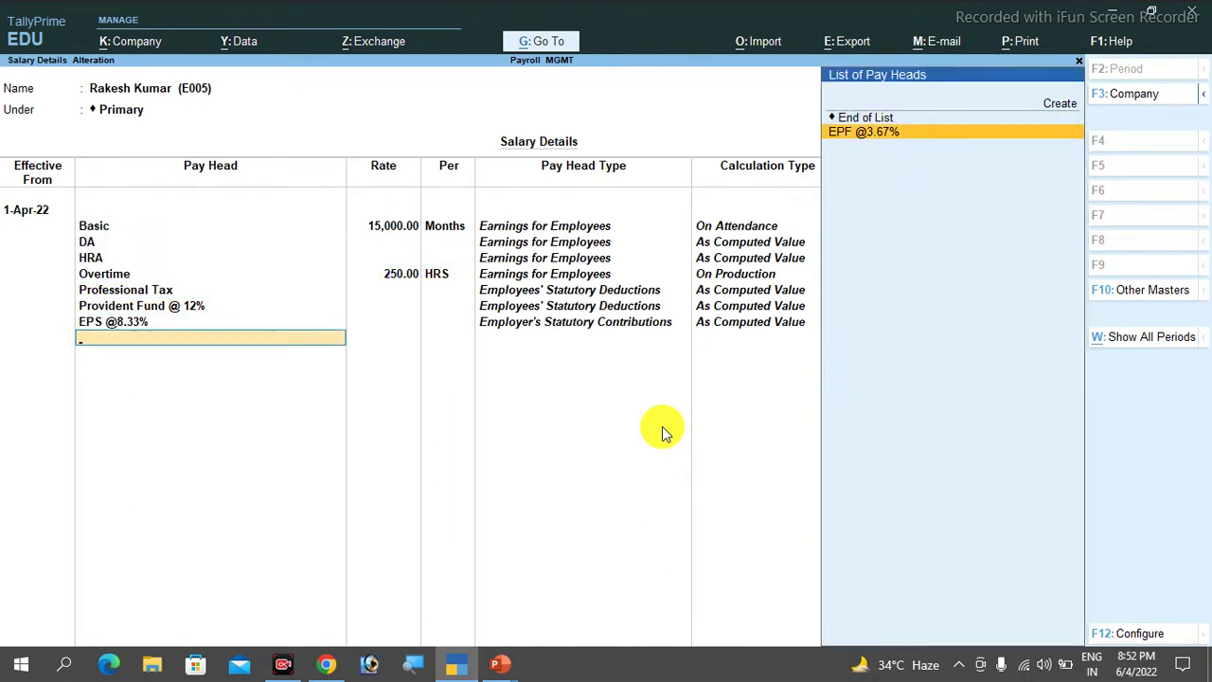
{"action": "key", "text": "Return"}
{"action": "key", "text": "Return"}
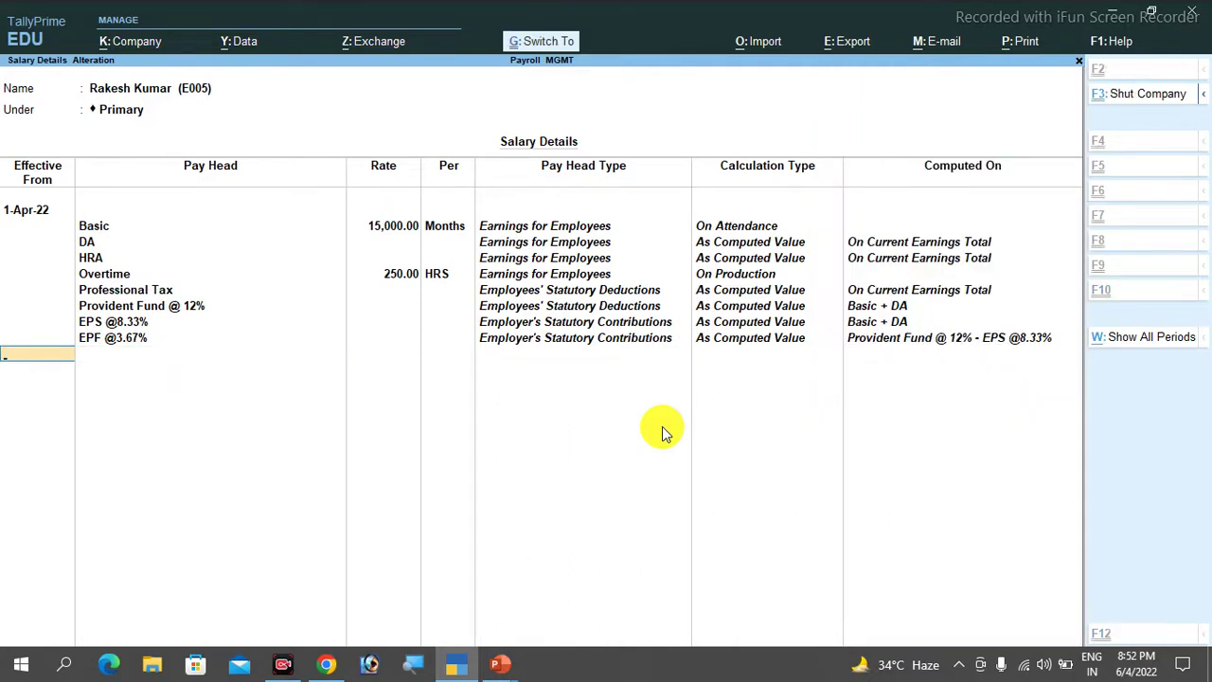
{"action": "key", "text": "Return"}
Open the second listed employee's salary details and add the EPS @8.33% pay head after Provident Fund @ 12%.
{"action": "key", "text": "Down"}
{"action": "key", "text": "Return"}
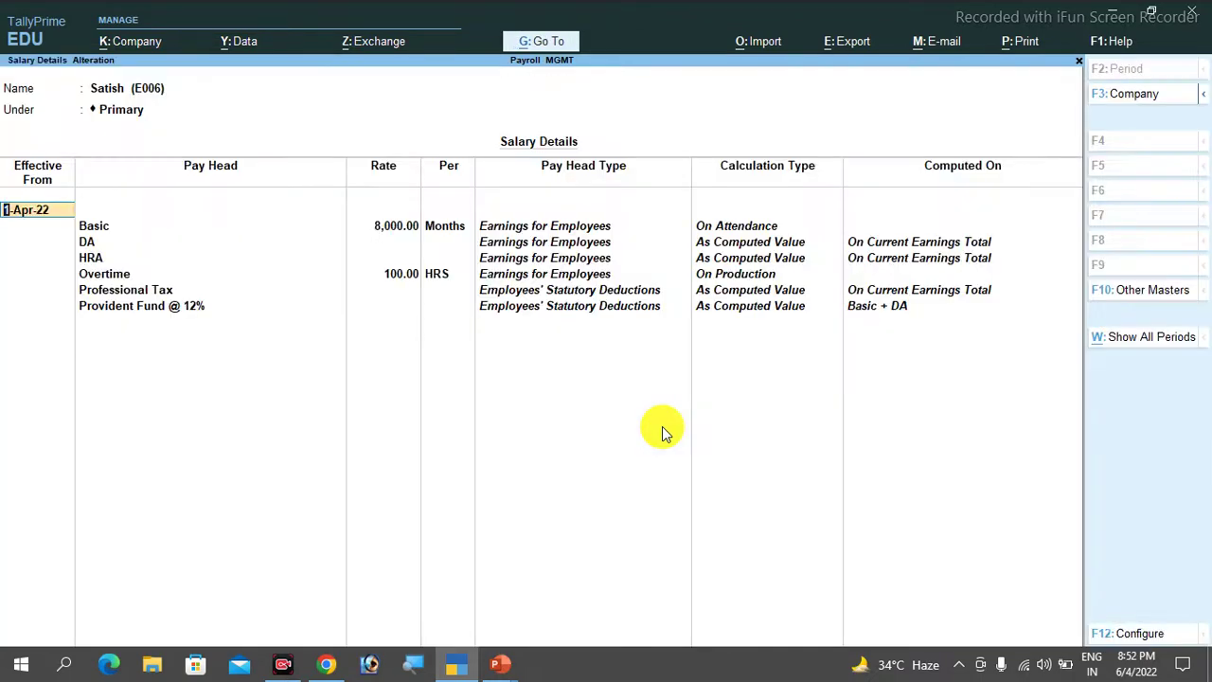
{"action": "key", "text": "Return"}
{"action": "key", "text": "Return"}
{"action": "key", "text": "Return"}
{"action": "key", "text": "Return"}
{"action": "key", "text": "Return"}
{"action": "key", "text": "Return"}
{"action": "key", "text": "Return"}
{"action": "key", "text": "Return"}
{"action": "key", "text": "Return"}
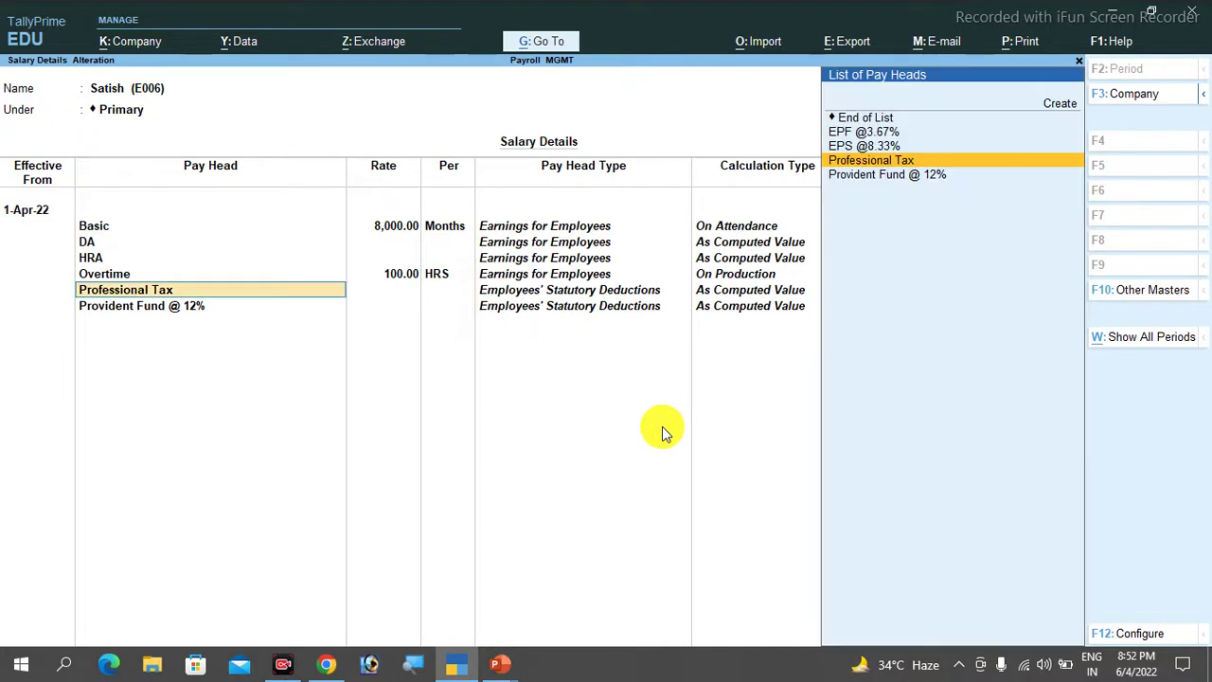
{"action": "key", "text": "Return"}
{"action": "key", "text": "Return"}
{"action": "key", "text": "Down"}
{"action": "key", "text": "Down"}
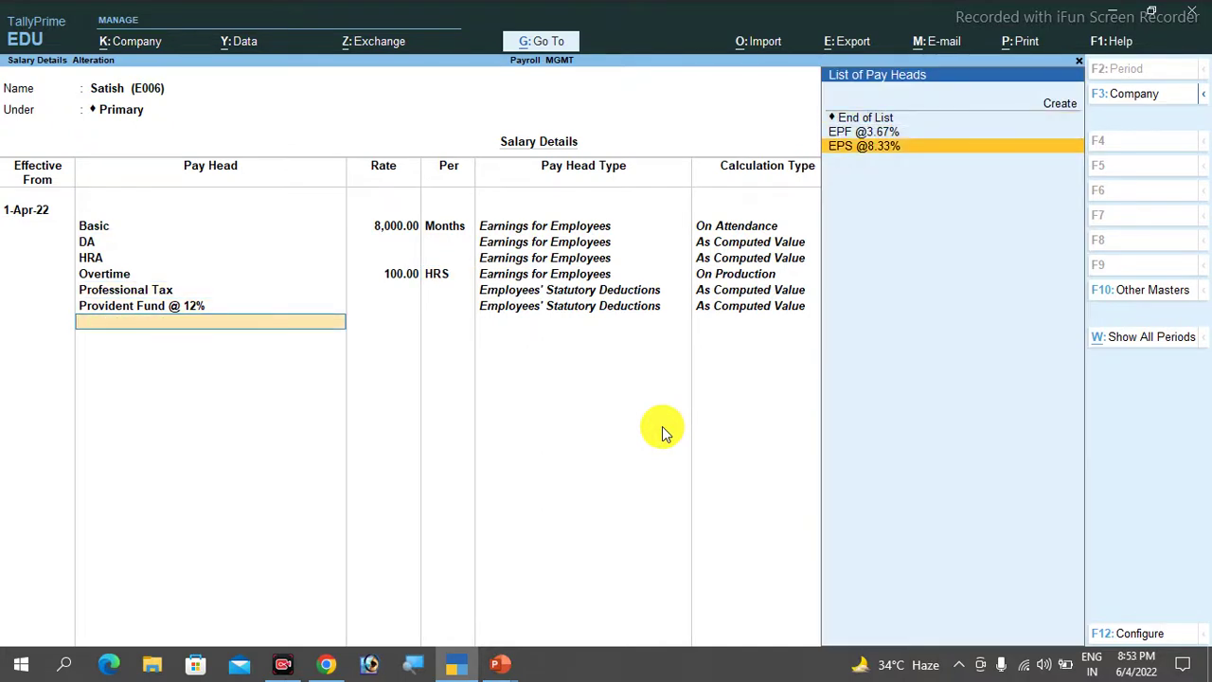
{"action": "key", "text": "Return"}
Add the EPF @3.67% pay head to the second employee's salary details, save them and leave the employee list.
{"action": "key", "text": "Down"}
{"action": "key", "text": "Return"}
{"action": "key", "text": "Return"}
{"action": "key", "text": "ctrl+a"}
{"action": "key", "text": "Escape"}
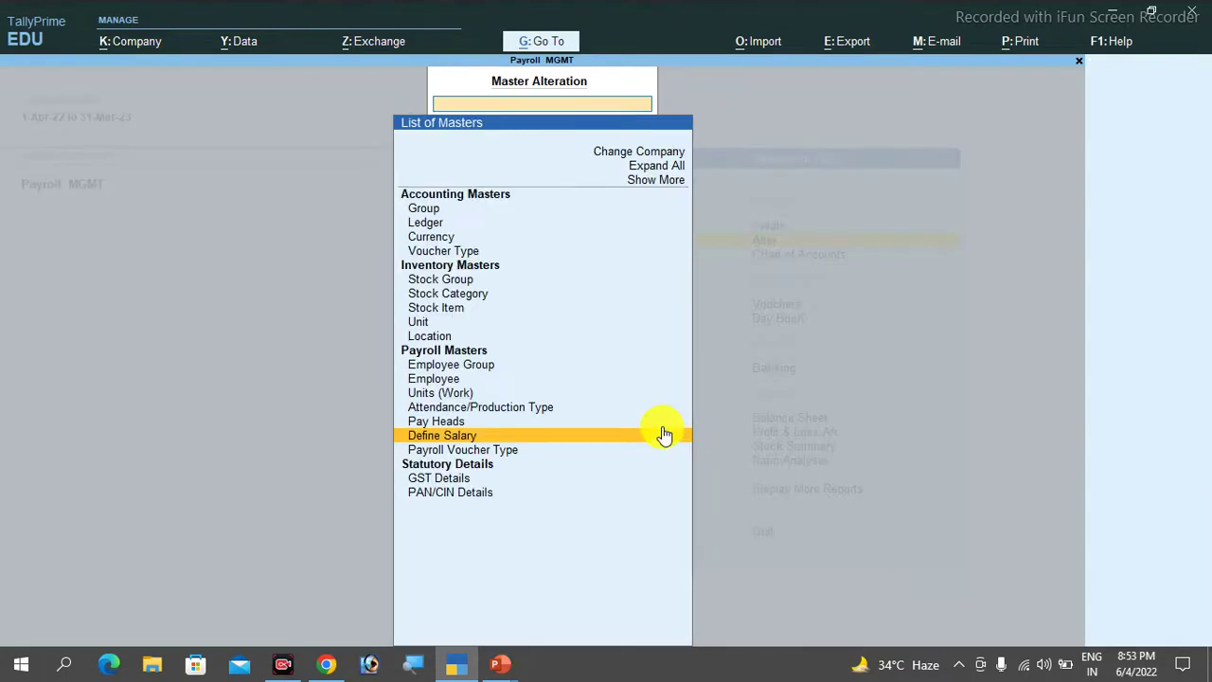
Return to the Gateway of Tally and open voucher entry for attendance.
{"action": "key", "text": "Escape"}
{"action": "key", "text": "Down"}
{"action": "key", "text": "Down"}
{"action": "key", "text": "Down"}
{"action": "key", "text": "Up"}
{"action": "key", "text": "Return"}
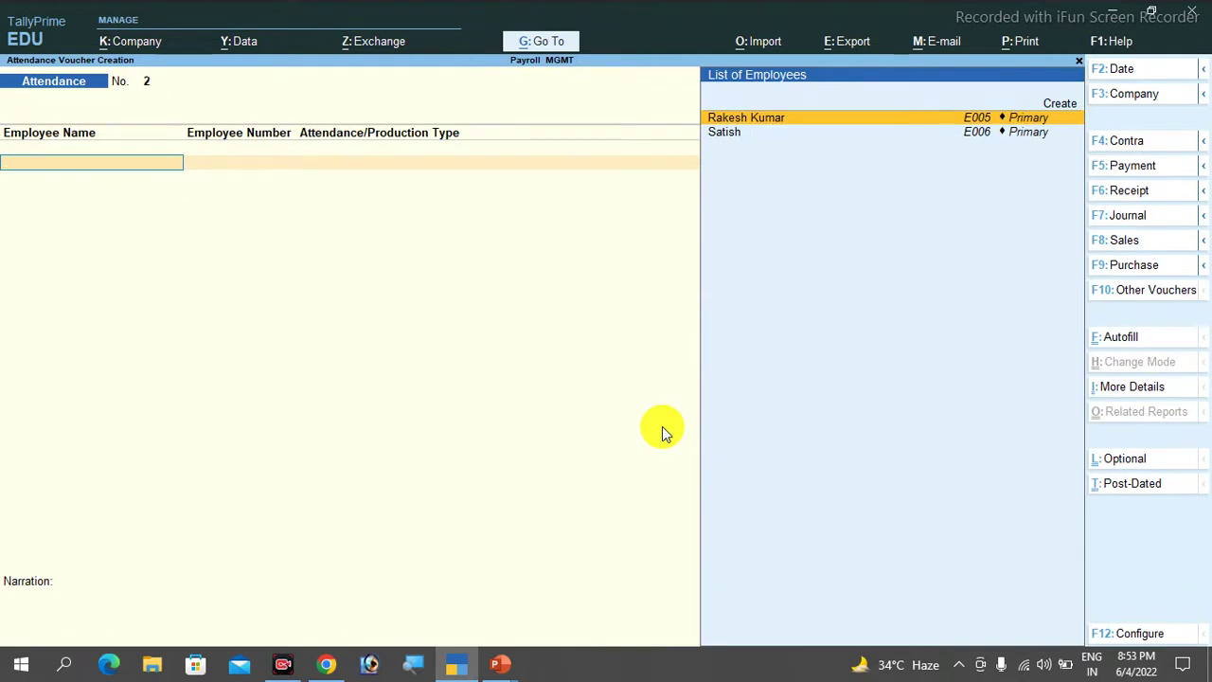
Review attendance voucher no. 1 with the employees' attendance and overtime values, and accept it.
{"action": "key", "text": "Page_Up"}
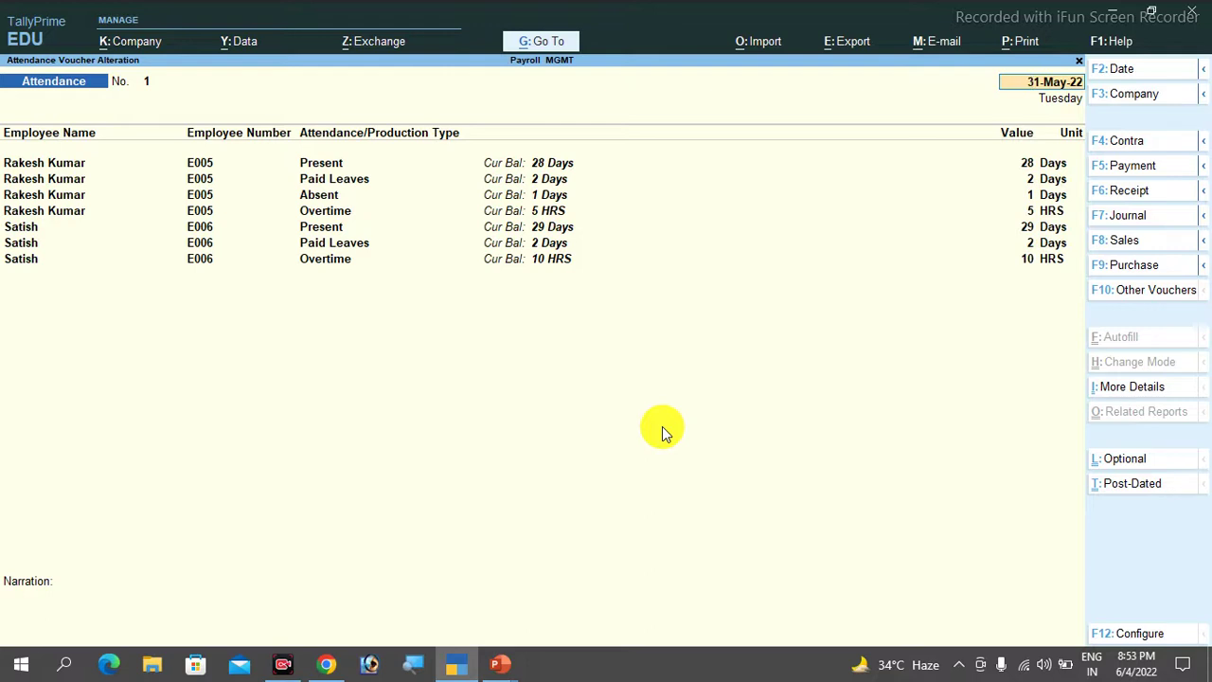
{"action": "left_click", "coordinate": [662, 431]}
{"action": "key", "text": "ctrl+a"}
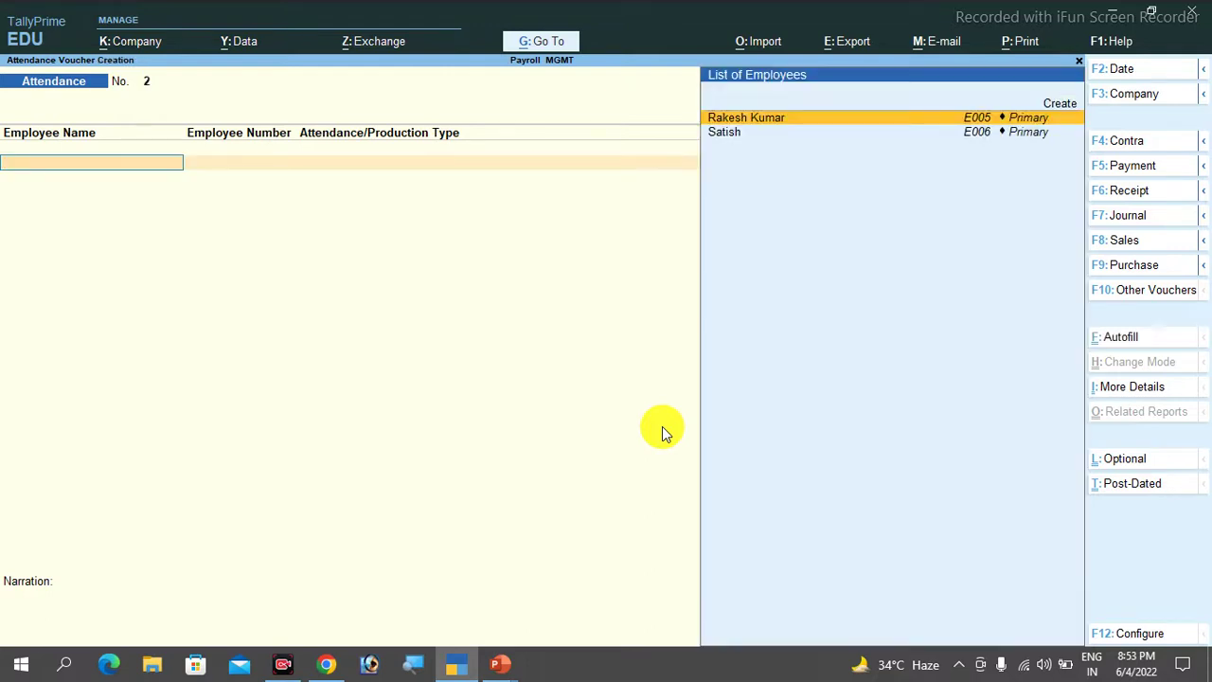
{"action": "left_click", "coordinate": [1141, 343]}
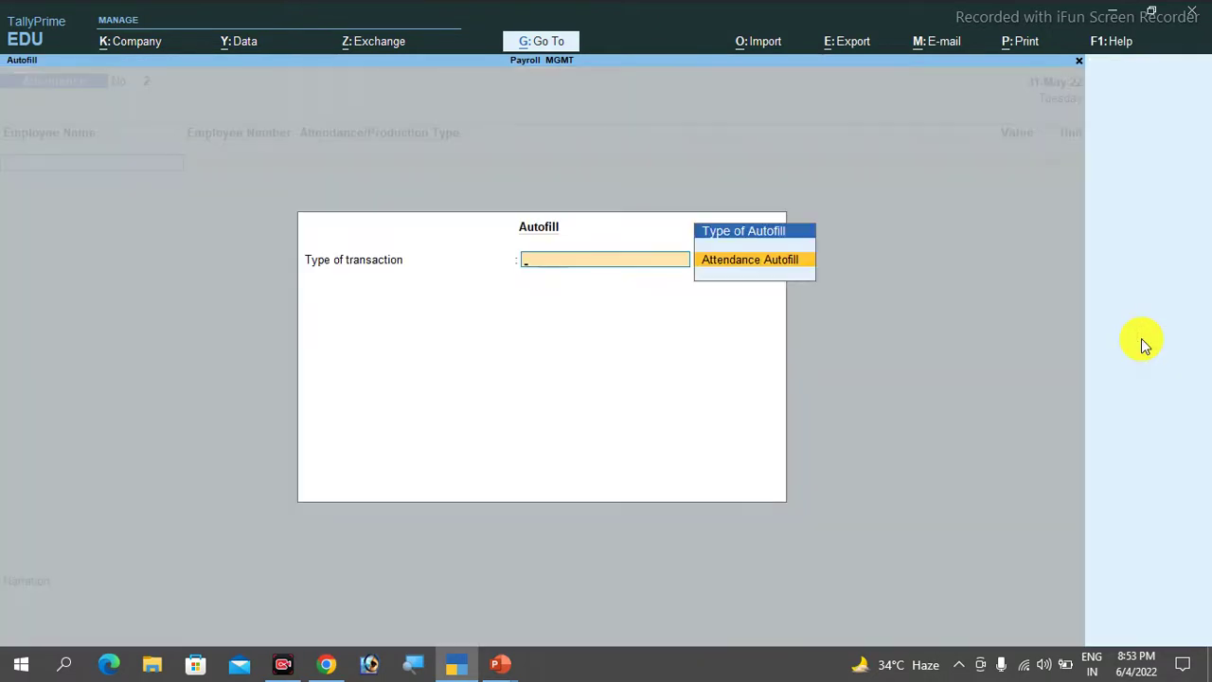
{"action": "key", "text": "Return"}
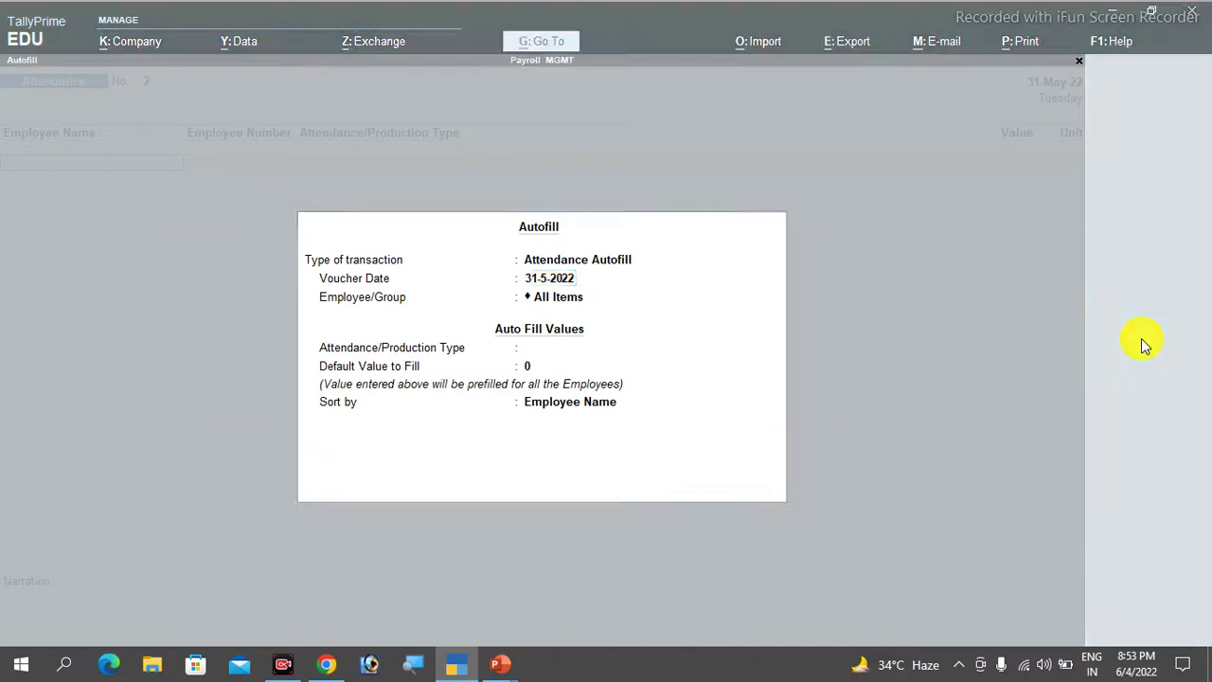
{"action": "key", "text": "alt+Tab"}
{"action": "key", "text": "alt+Tab"}
{"action": "key", "text": "alt+Tab"}
{"action": "key", "text": "alt+Tab"}
{"action": "key", "text": "alt+Tab"}
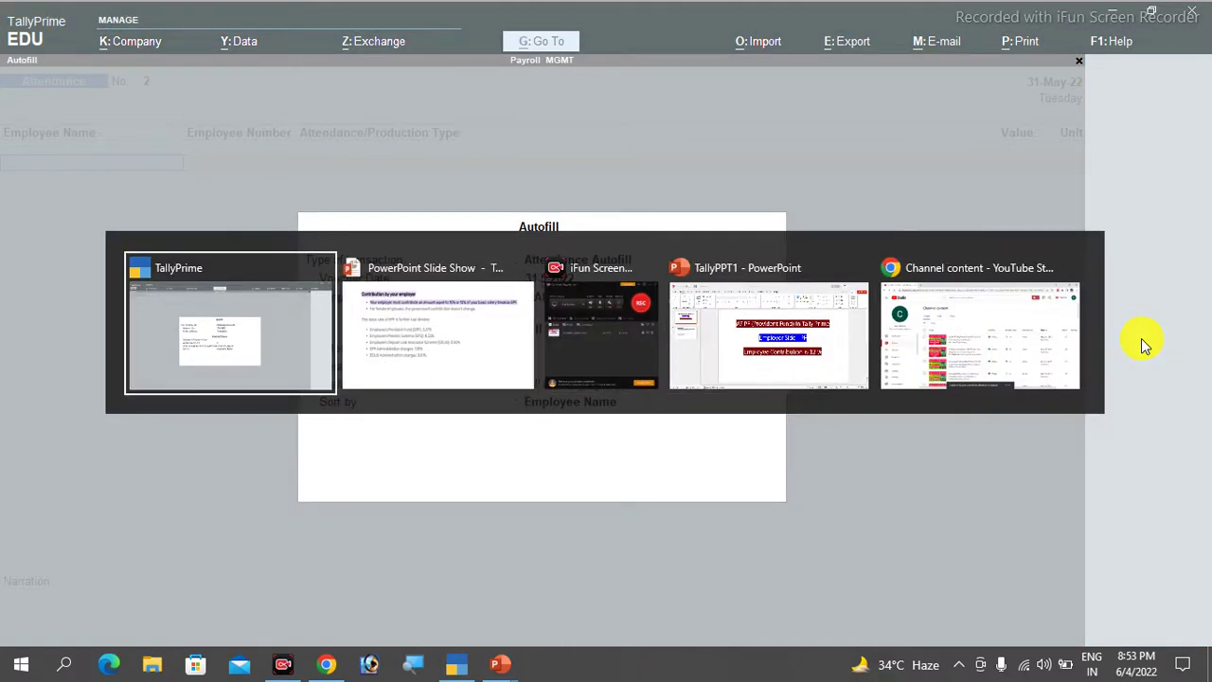
{"action": "key", "text": "Escape"}
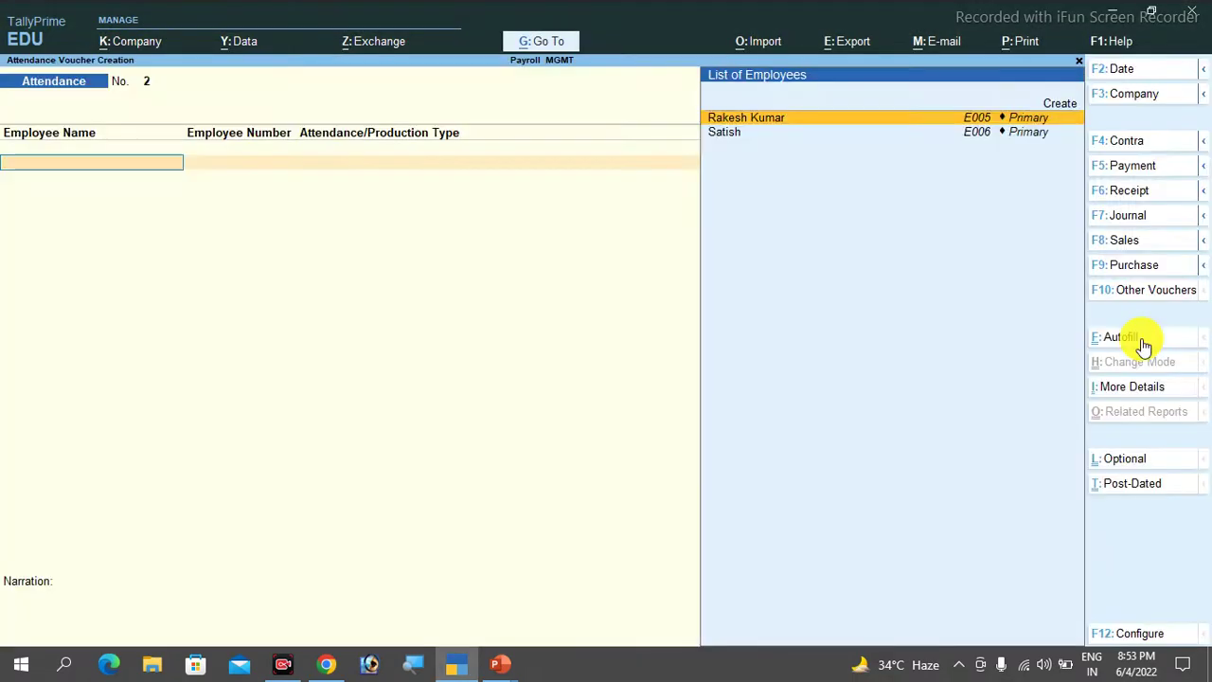
Change the voucher type to Payroll and start a Payroll Autofill.
{"action": "left_click", "coordinate": [1142, 292]}
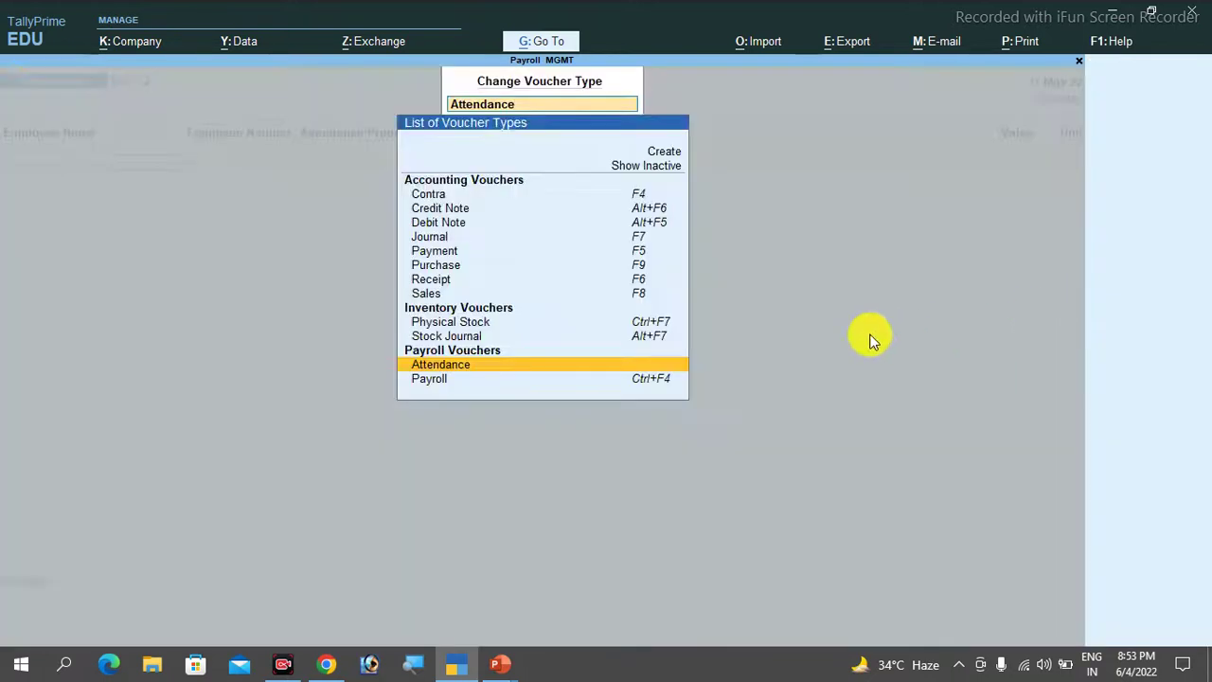
{"action": "left_click", "coordinate": [438, 381]}
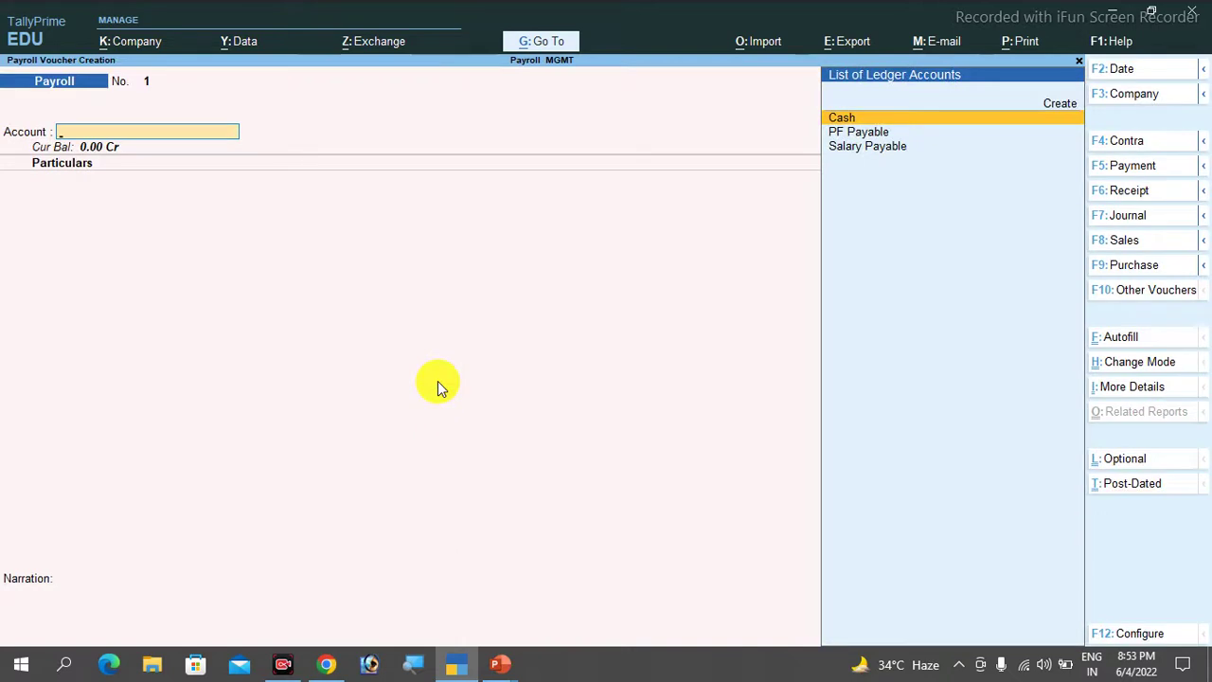
{"action": "key", "text": "ctrl+f"}
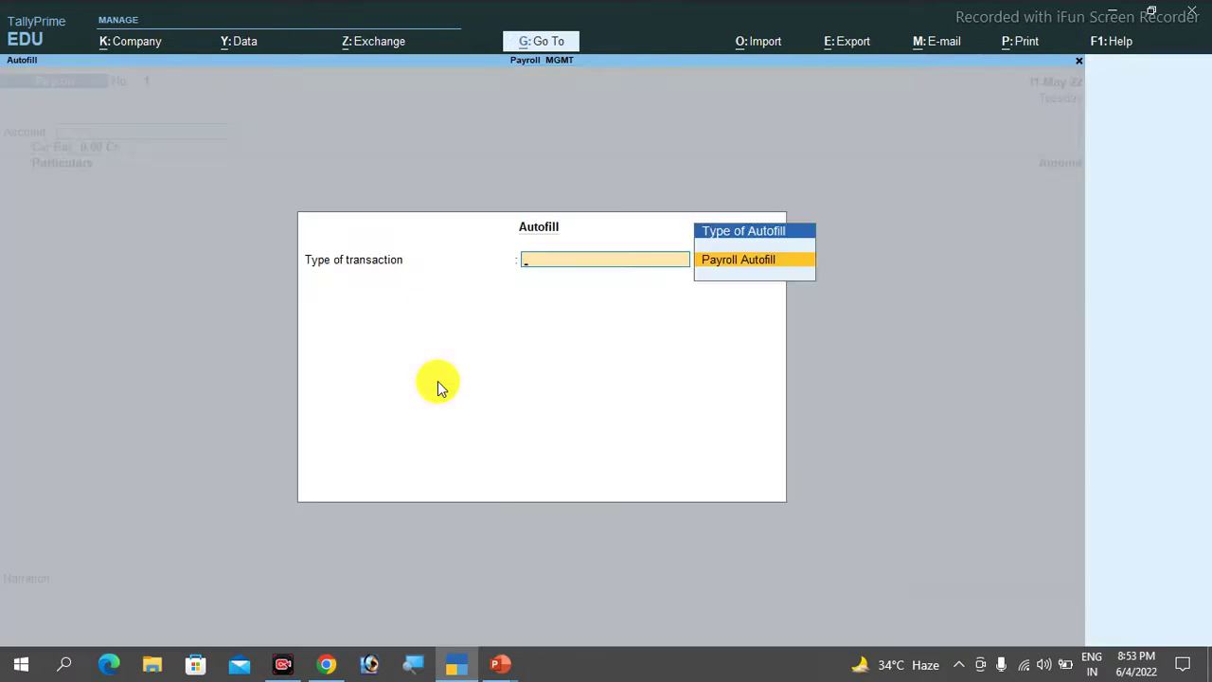
{"action": "key", "text": "Return"}
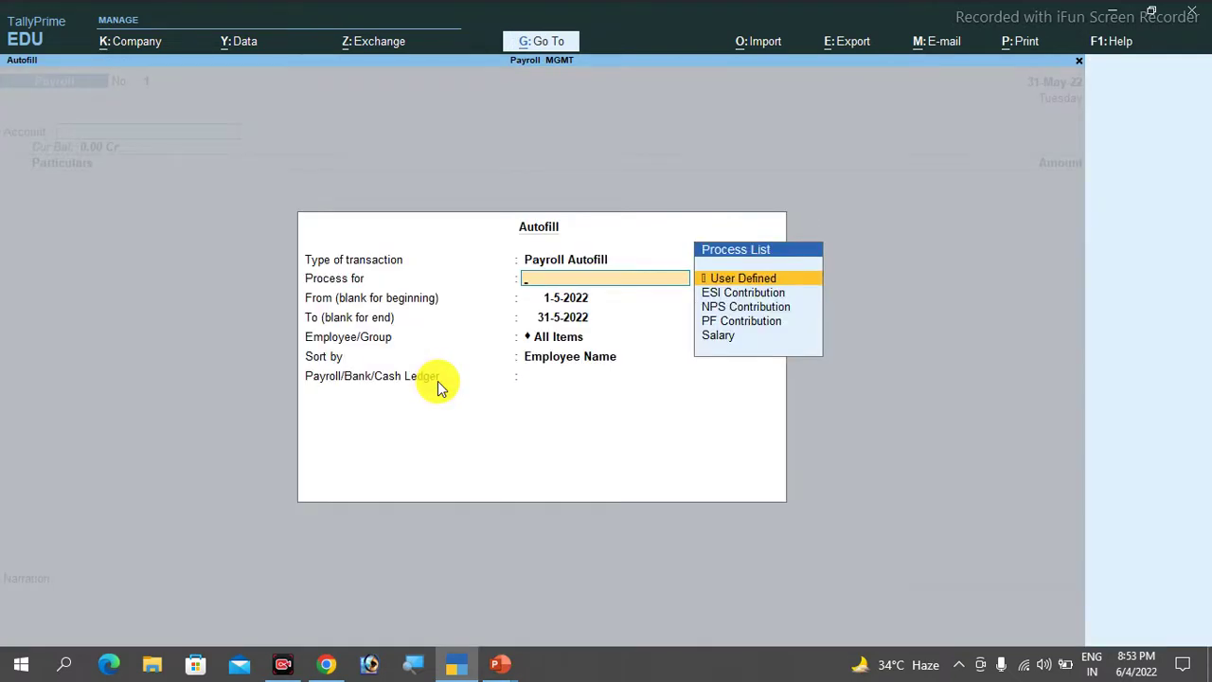
Autofill the voucher for Salary from 1-5-2022 to 31-5-2022, All Items, by Employee Name, with the Salary Payable ledger, and save it.
{"action": "key", "text": "Down"}
{"action": "key", "text": "Down"}
{"action": "key", "text": "Down"}
{"action": "key", "text": "Down"}
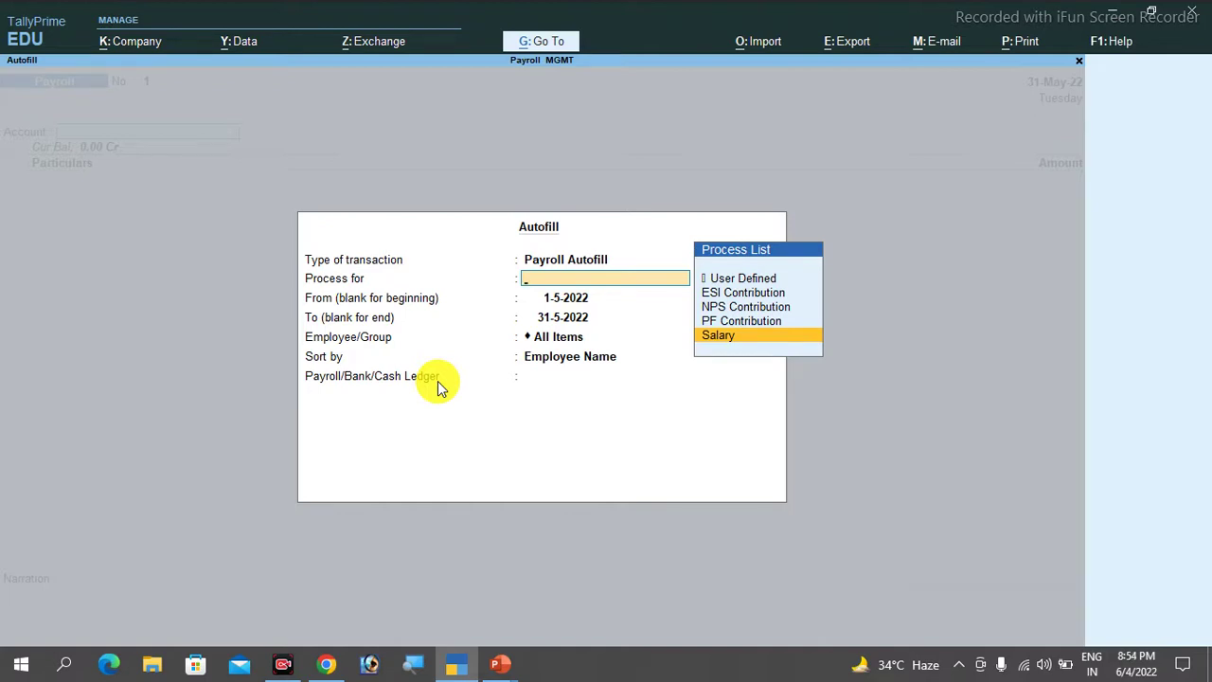
{"action": "key", "text": "Return"}
{"action": "key", "text": "Return"}
{"action": "key", "text": "Return"}
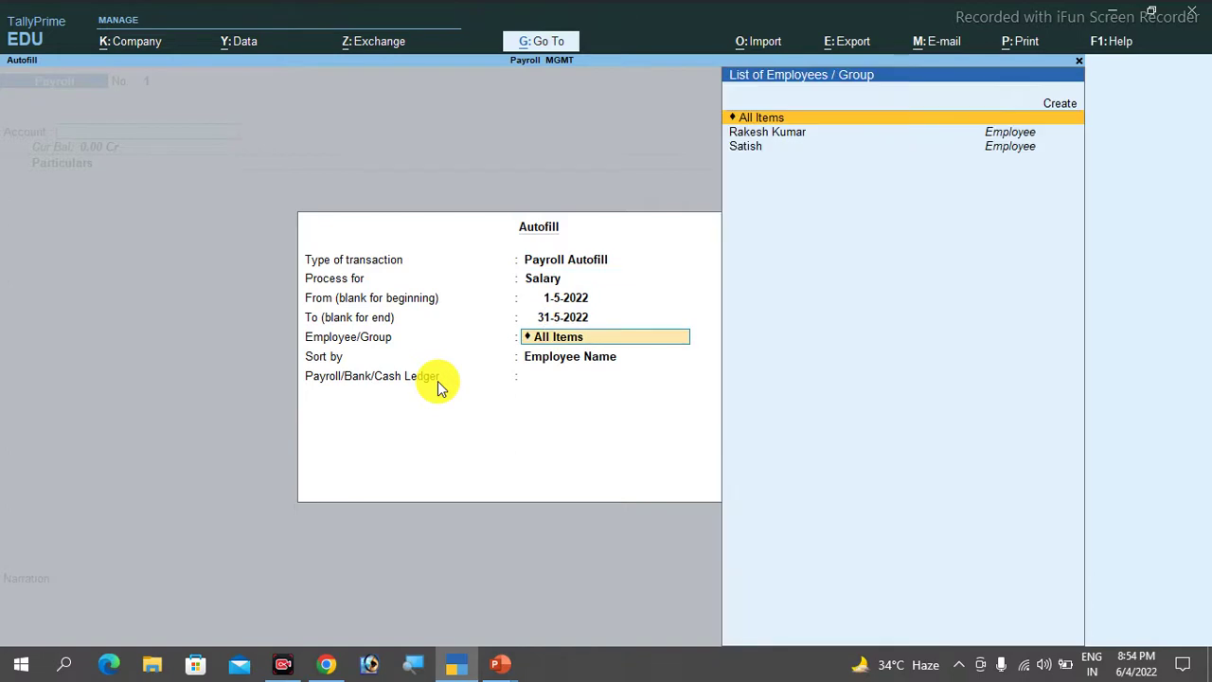
{"action": "key", "text": "Return"}
{"action": "key", "text": "Return"}
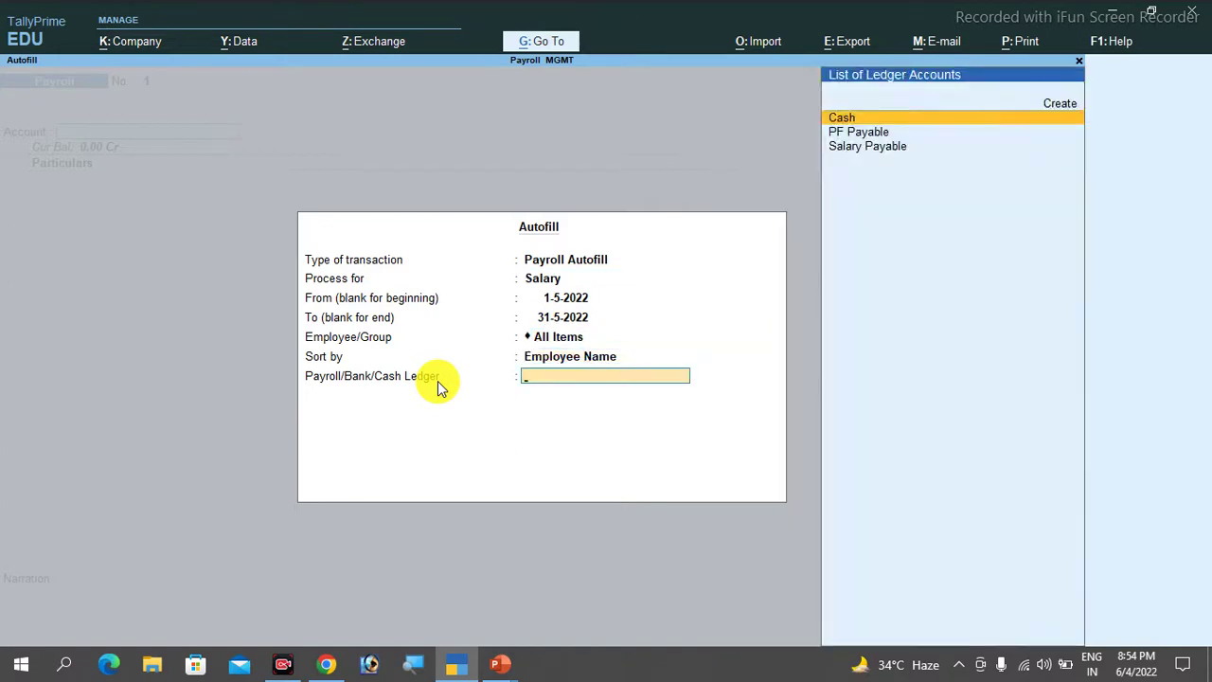
{"action": "key", "text": "Down"}
{"action": "key", "text": "Down"}
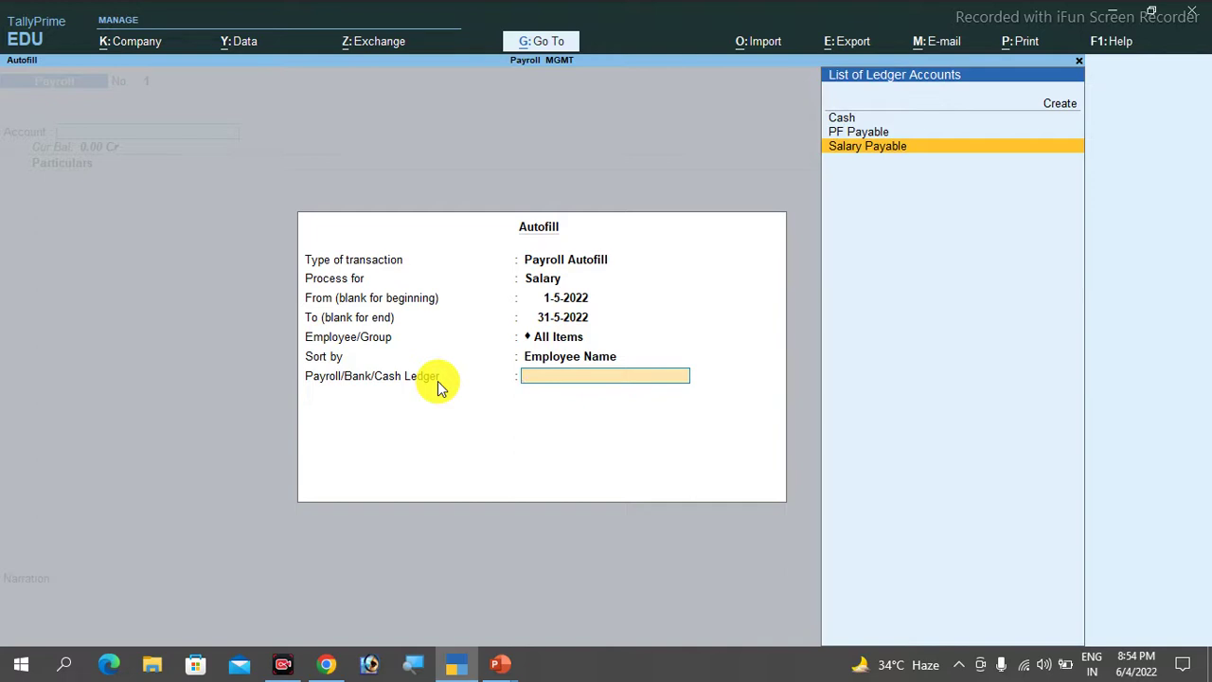
{"action": "key", "text": "Return"}
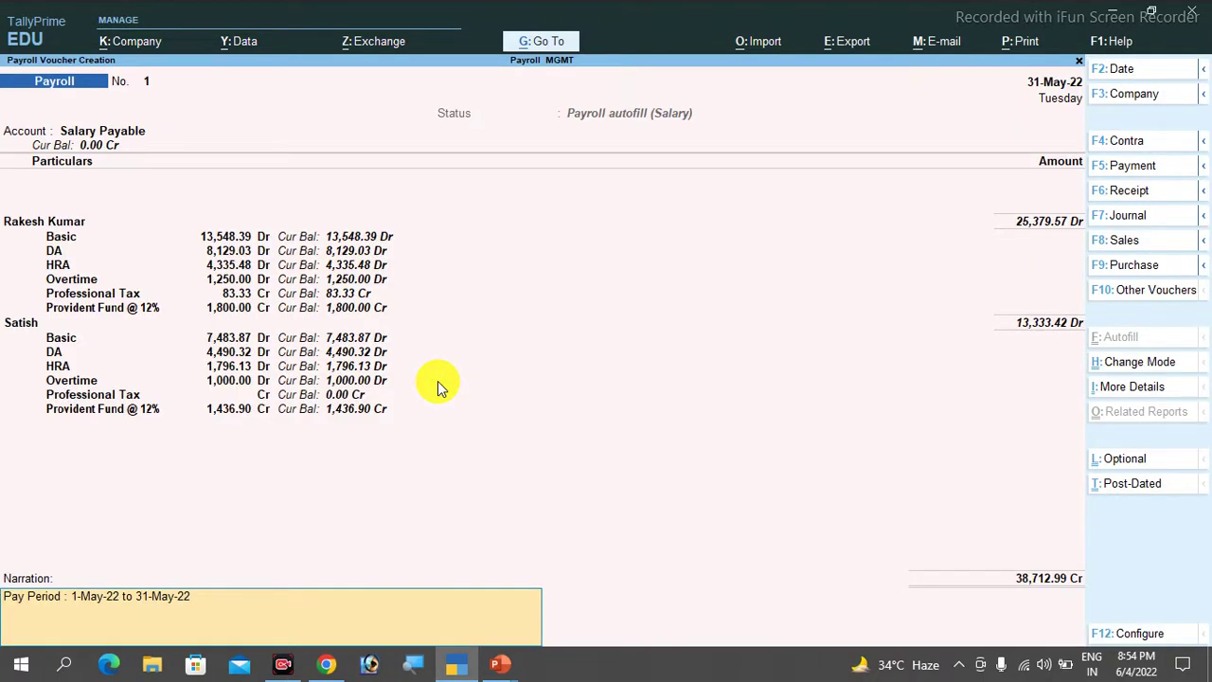
{"action": "key", "text": "ctrl"}
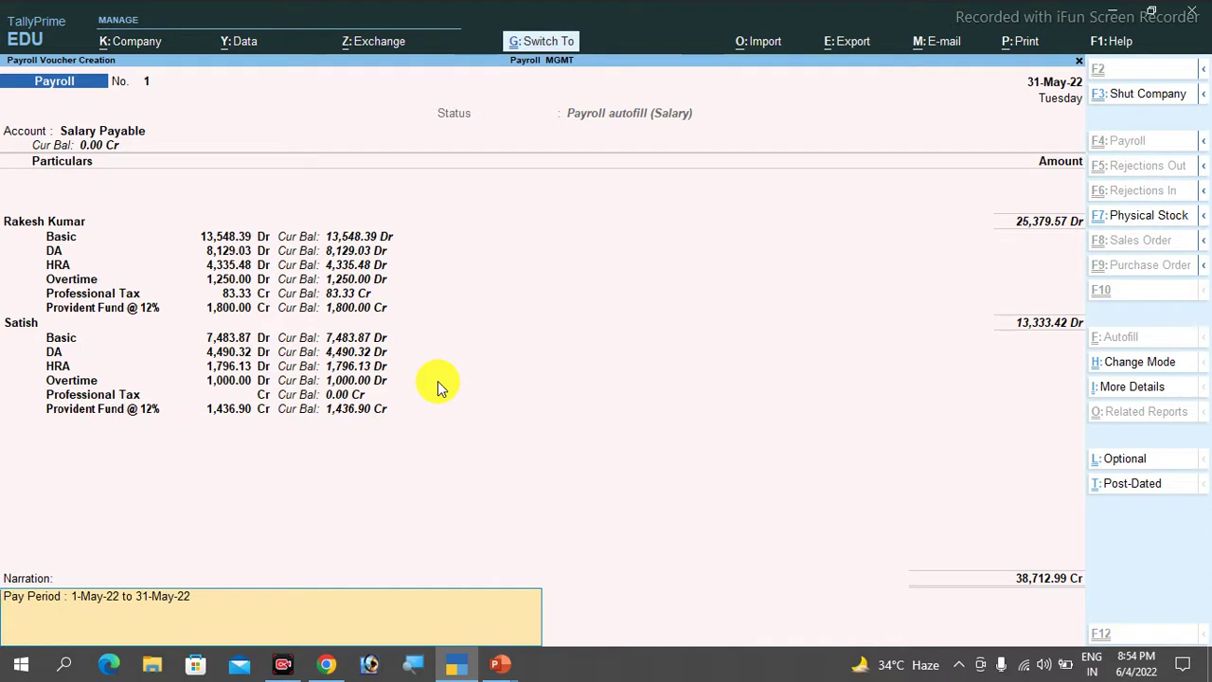
{"action": "key", "text": "ctrl+a"}
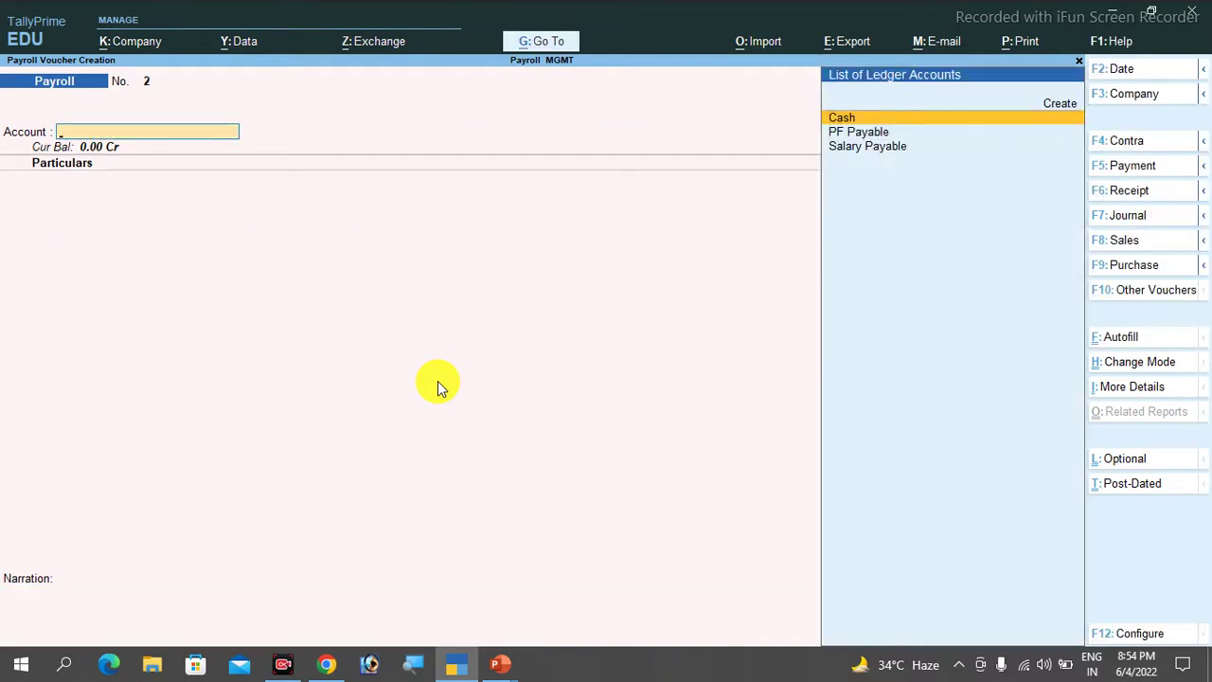
Keep the voucher type as Payroll and start a Payroll Autofill processed for PF Contribution.
{"action": "left_click", "coordinate": [1160, 291]}
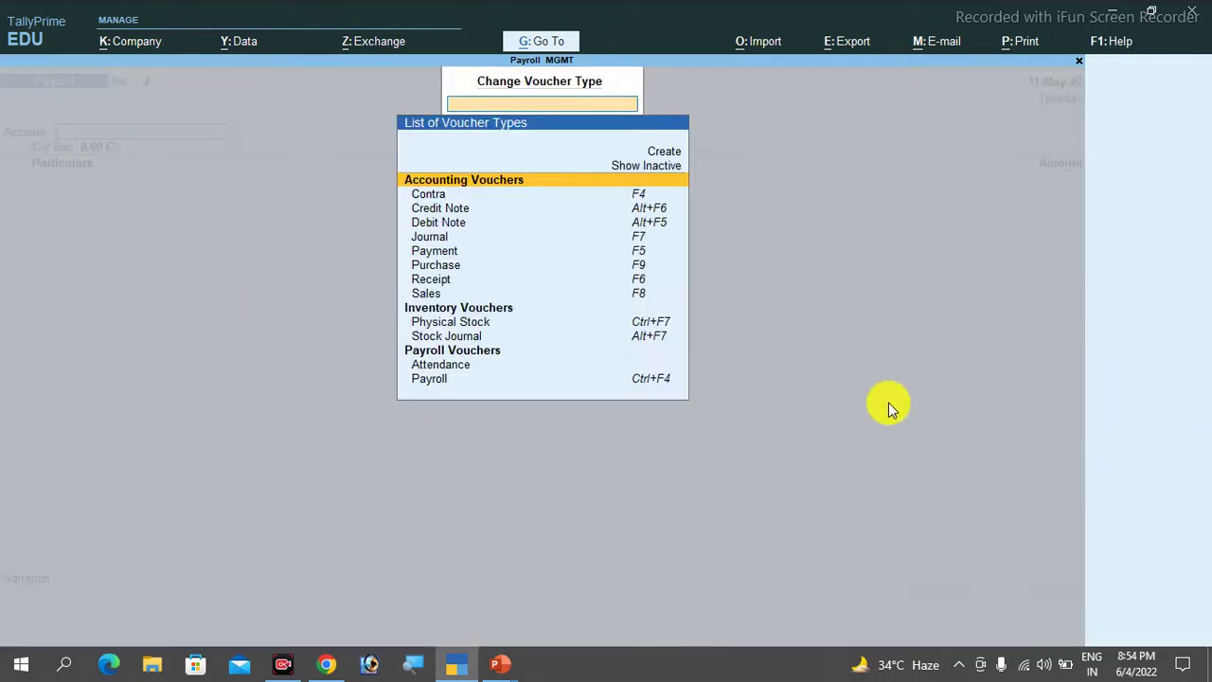
{"action": "left_click", "coordinate": [439, 380]}
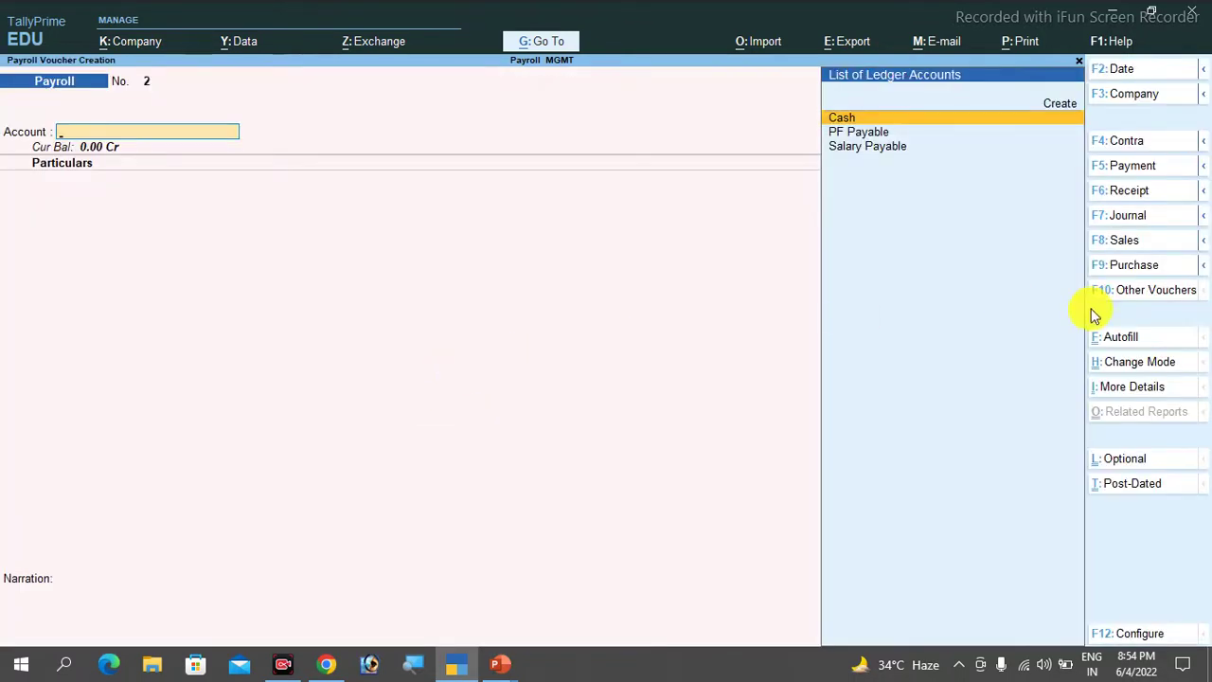
{"action": "left_click", "coordinate": [1123, 339]}
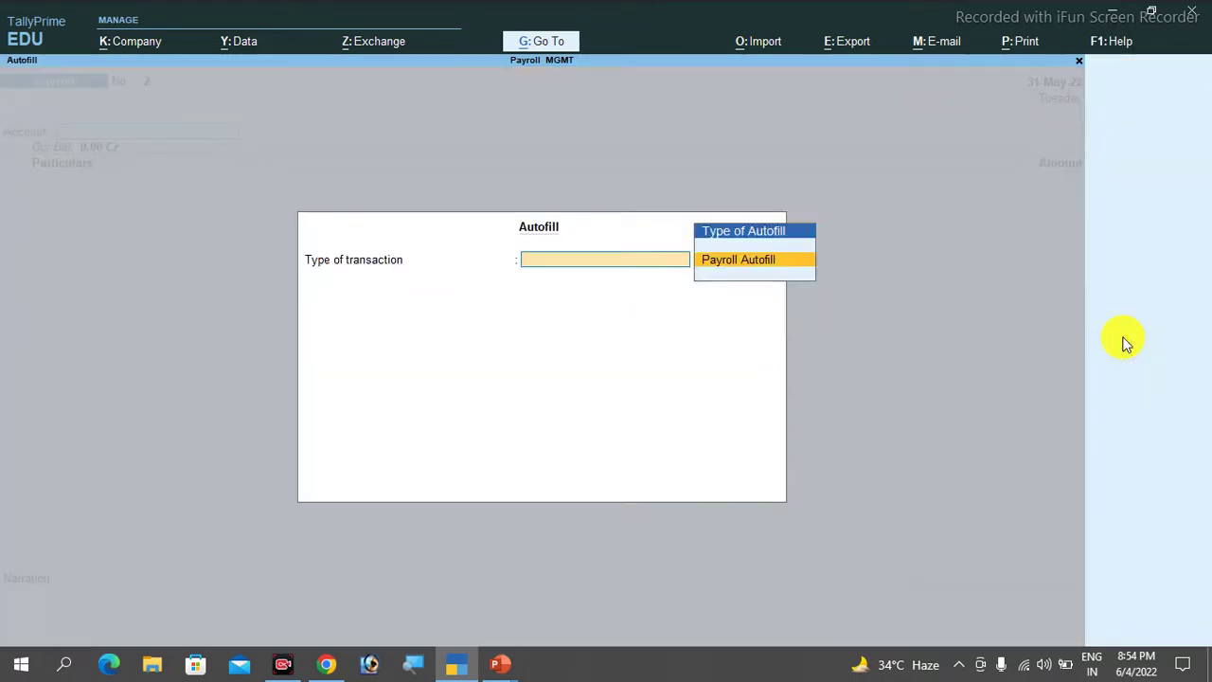
{"action": "key", "text": "Return"}
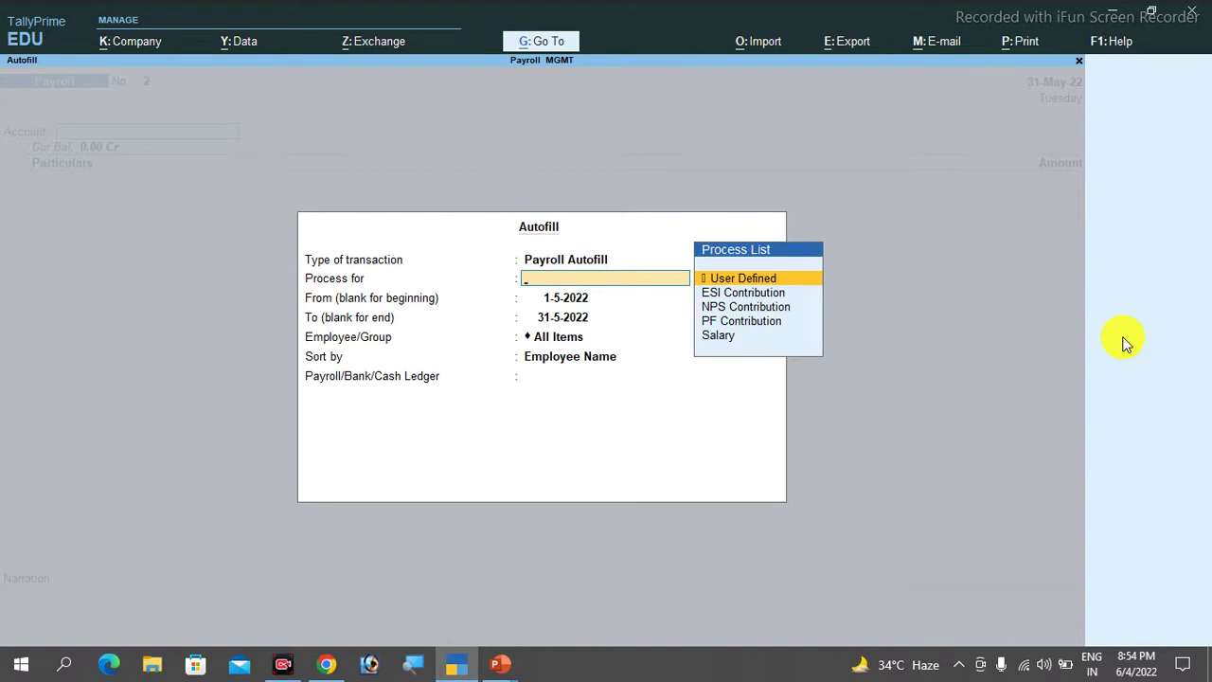
{"action": "key", "text": "Down"}
{"action": "key", "text": "Down"}
{"action": "key", "text": "Down"}
{"action": "key", "text": "Down"}
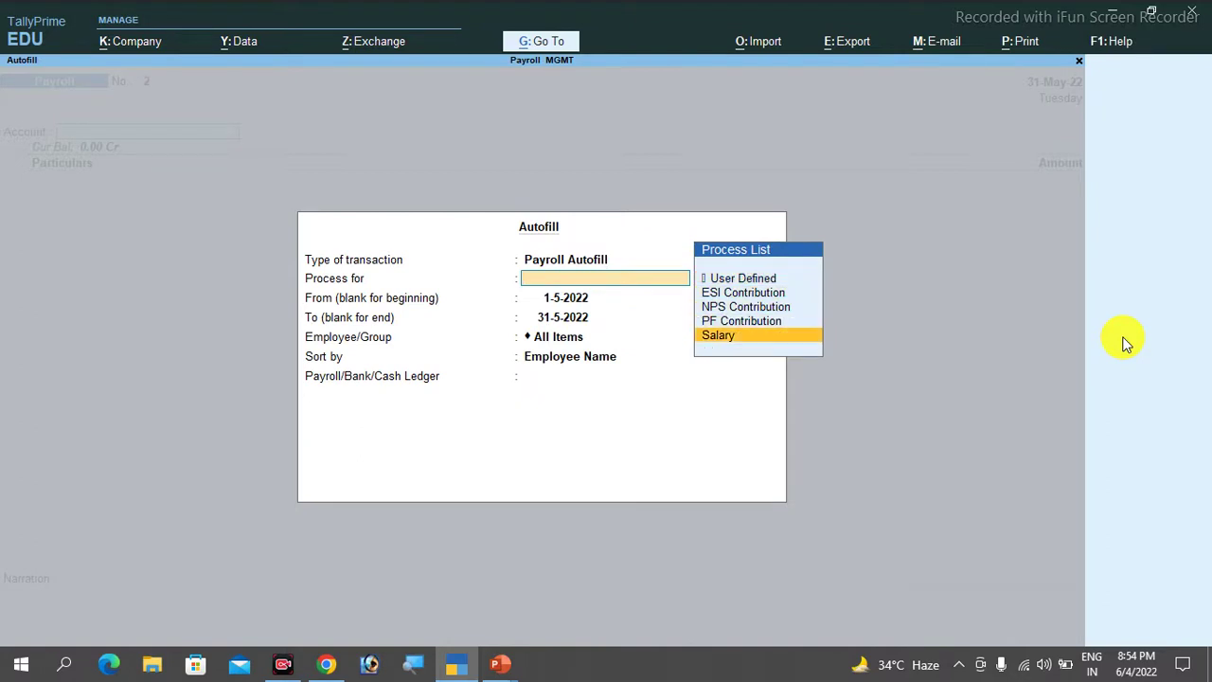
{"action": "key", "text": "Up"}
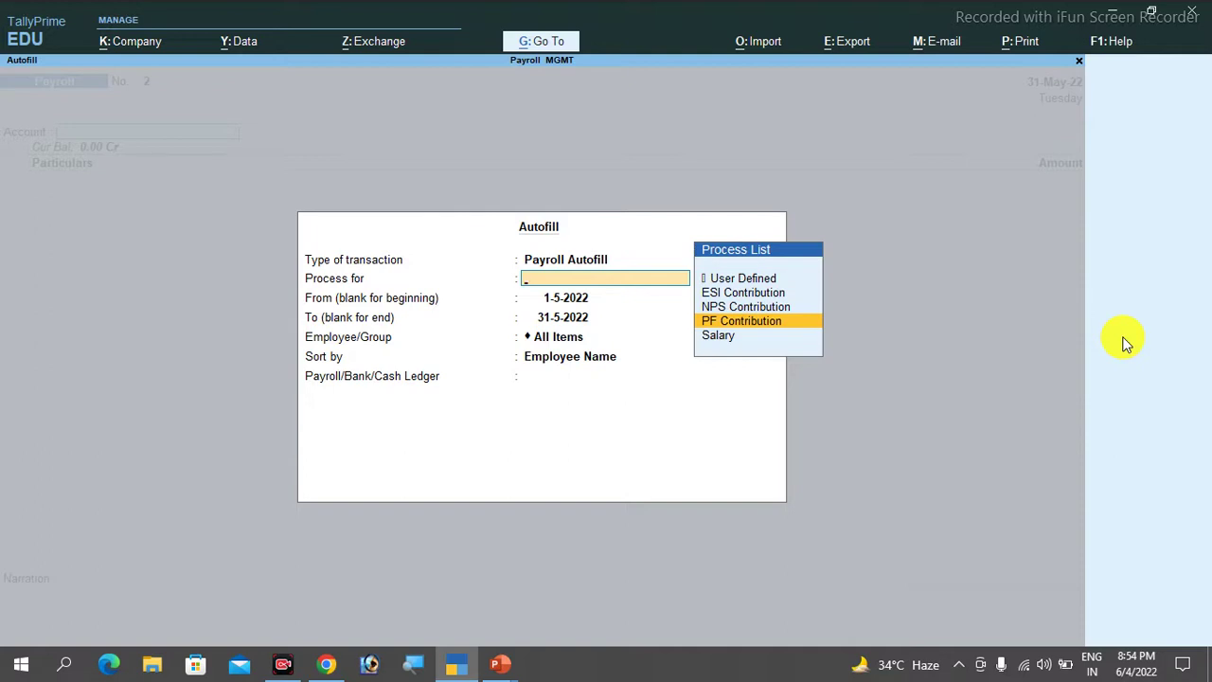
{"action": "key", "text": "Return"}
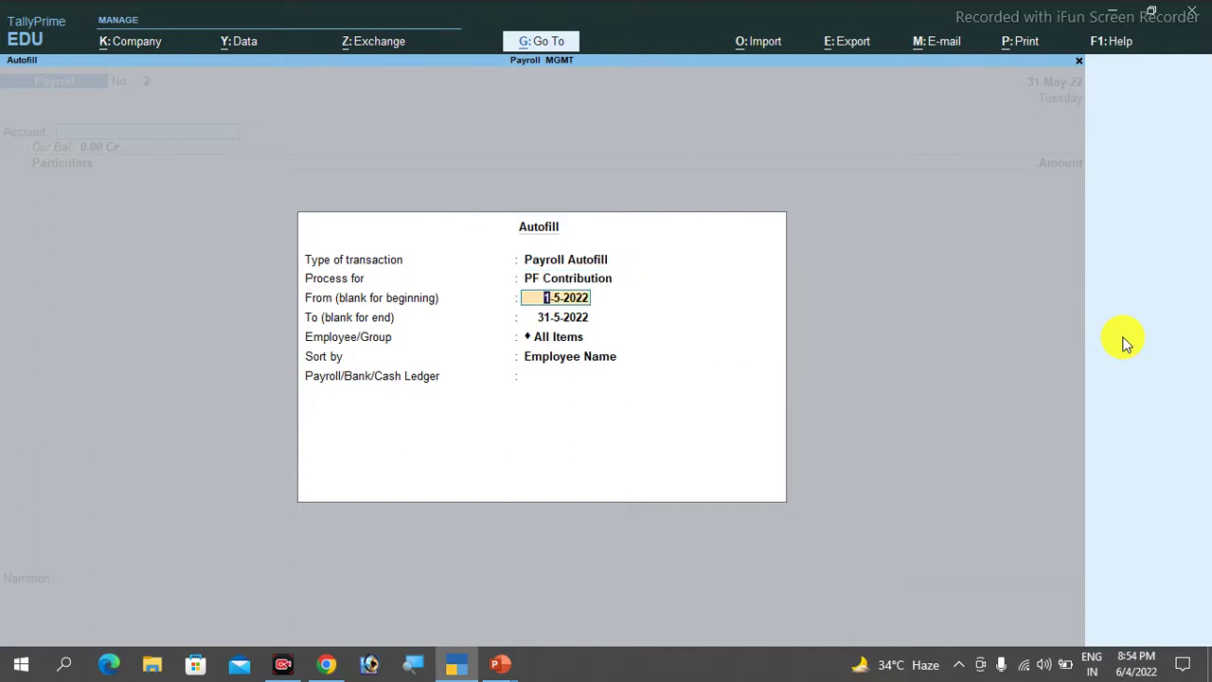
Autofill the PF contribution from 1-5-2022 to 31-5-2022 for All Items by Employee Name with the PF Payable ledger, and save the voucher.
{"action": "key", "text": "Return"}
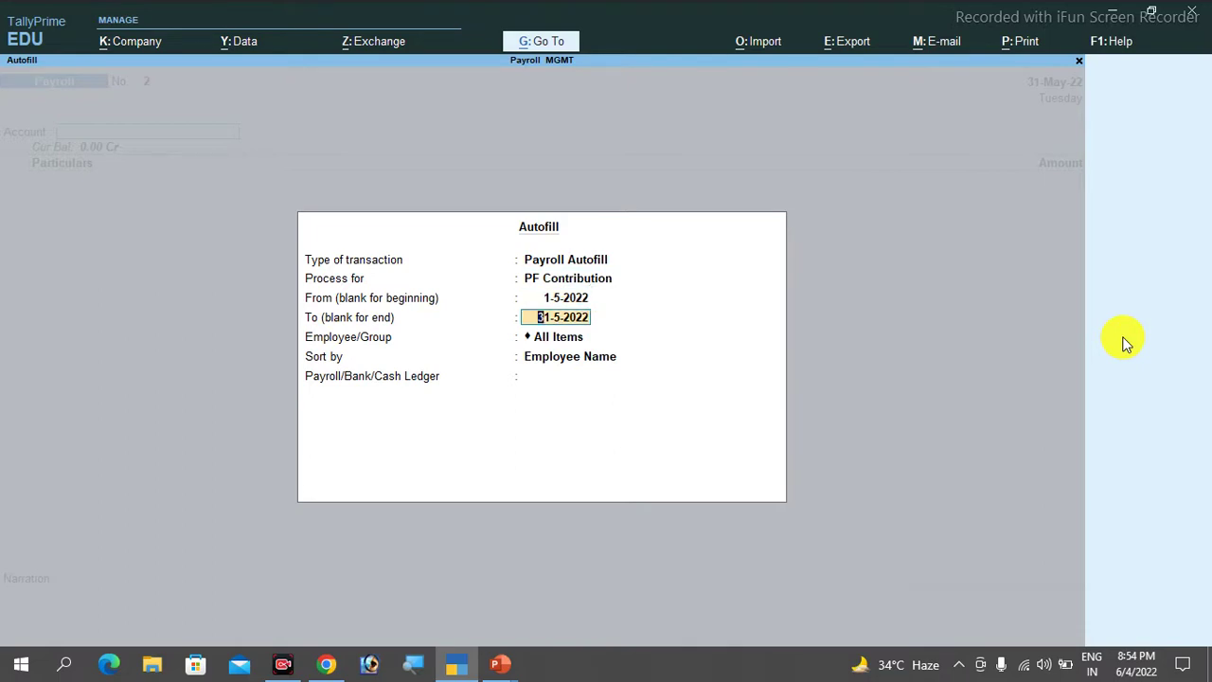
{"action": "key", "text": "Return"}
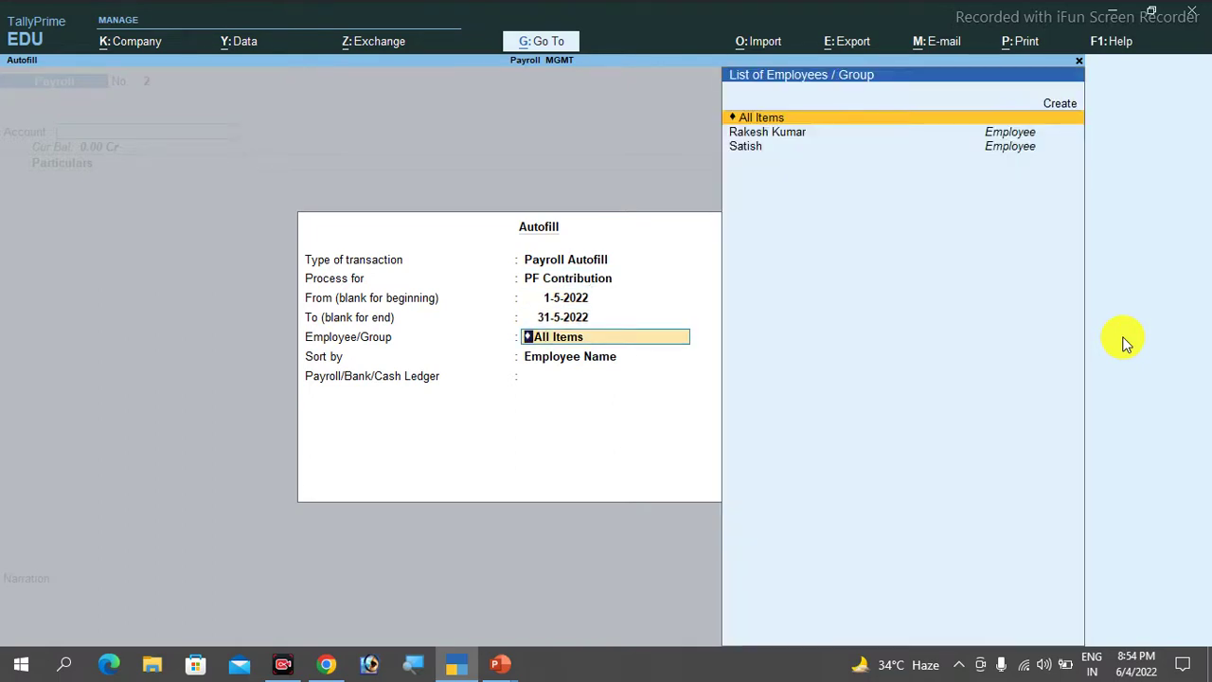
{"action": "key", "text": "Return"}
{"action": "key", "text": "Return"}
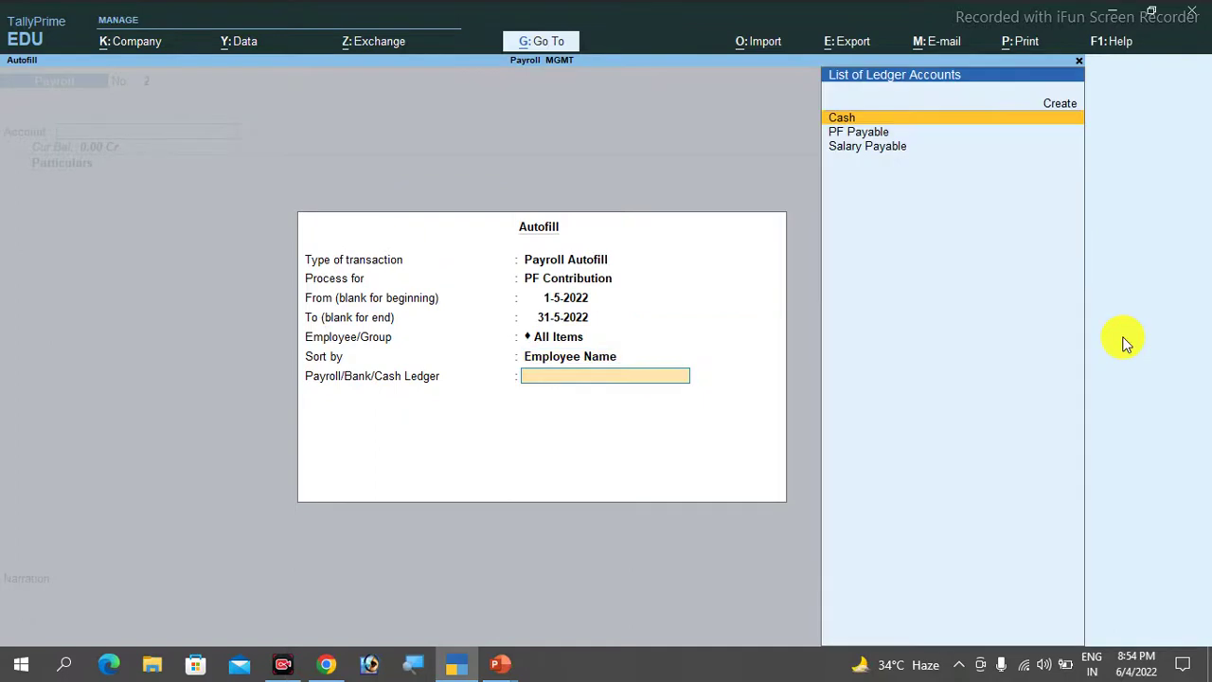
{"action": "key", "text": "Down"}
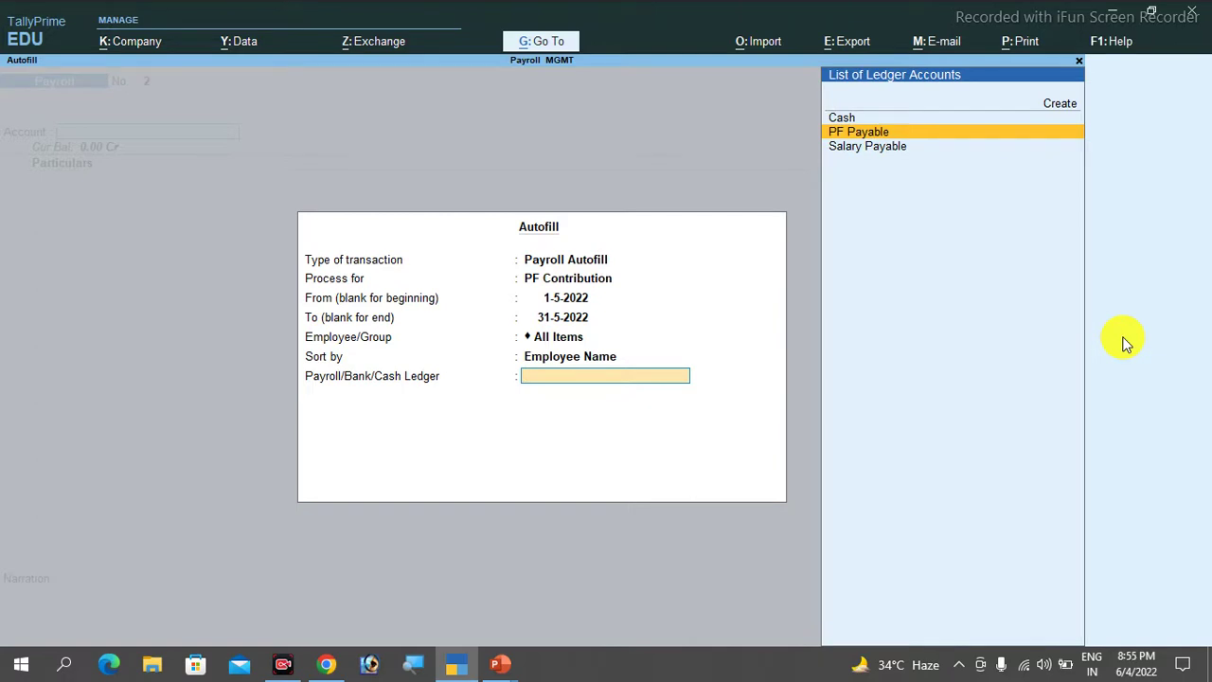
{"action": "key", "text": "Up"}
{"action": "key", "text": "Up"}
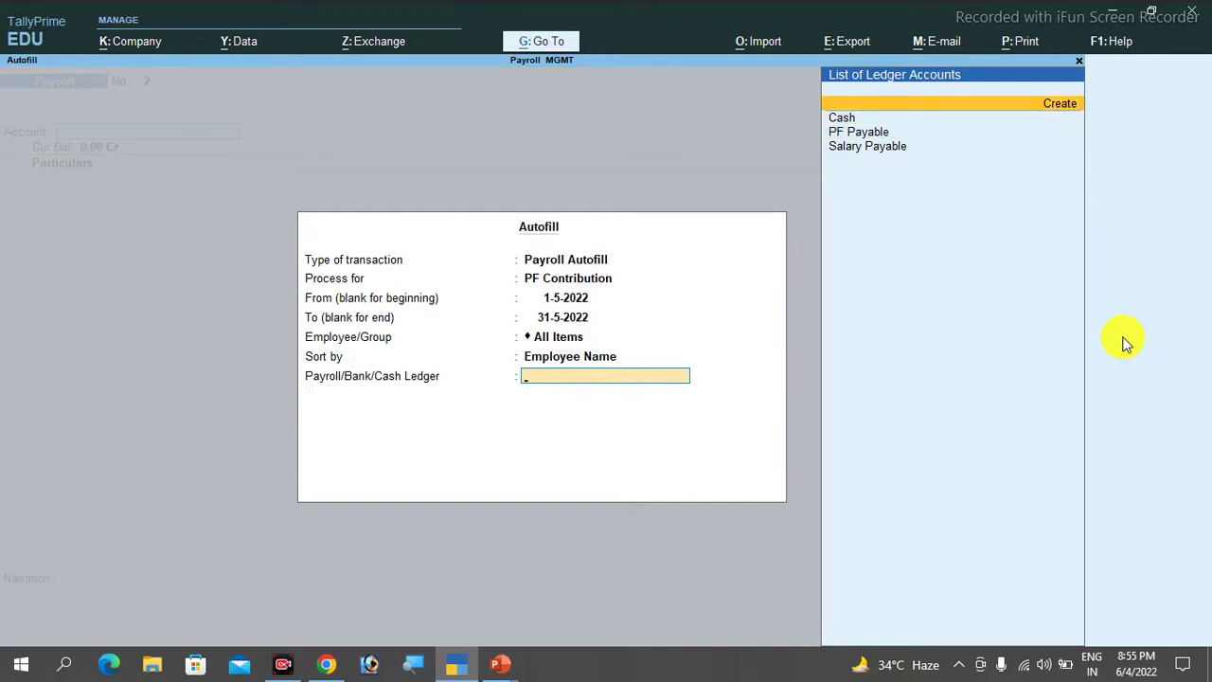
{"action": "key", "text": "Down"}
{"action": "key", "text": "Down"}
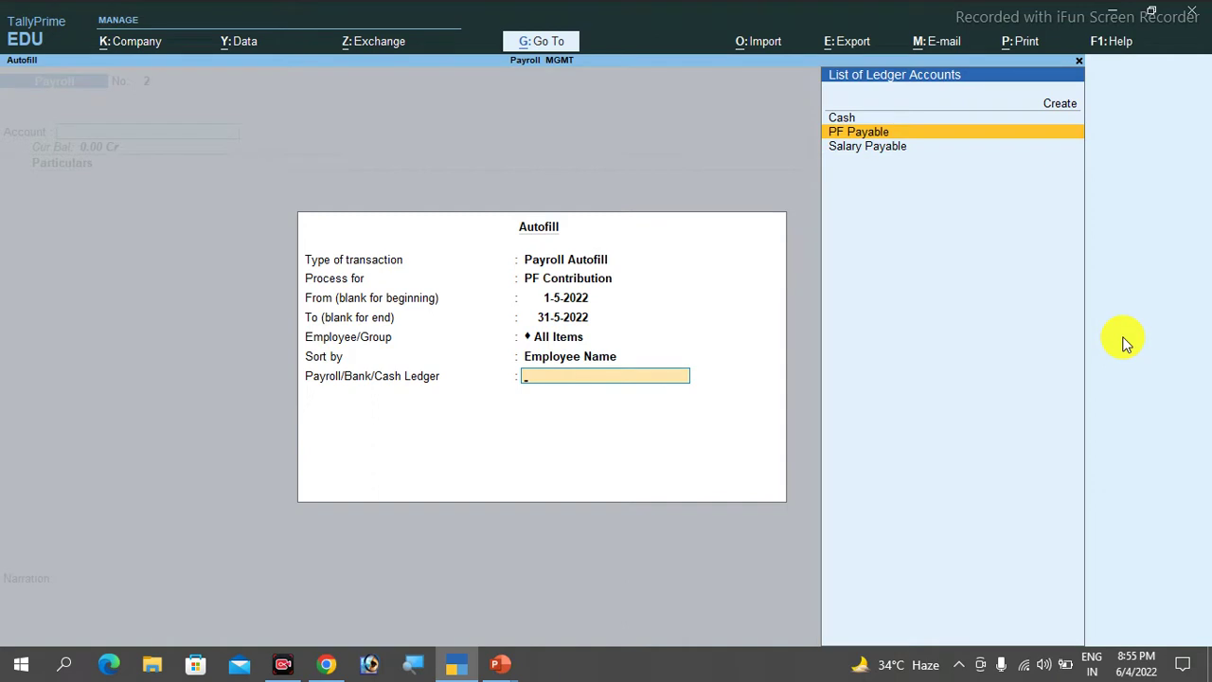
{"action": "key", "text": "Return"}
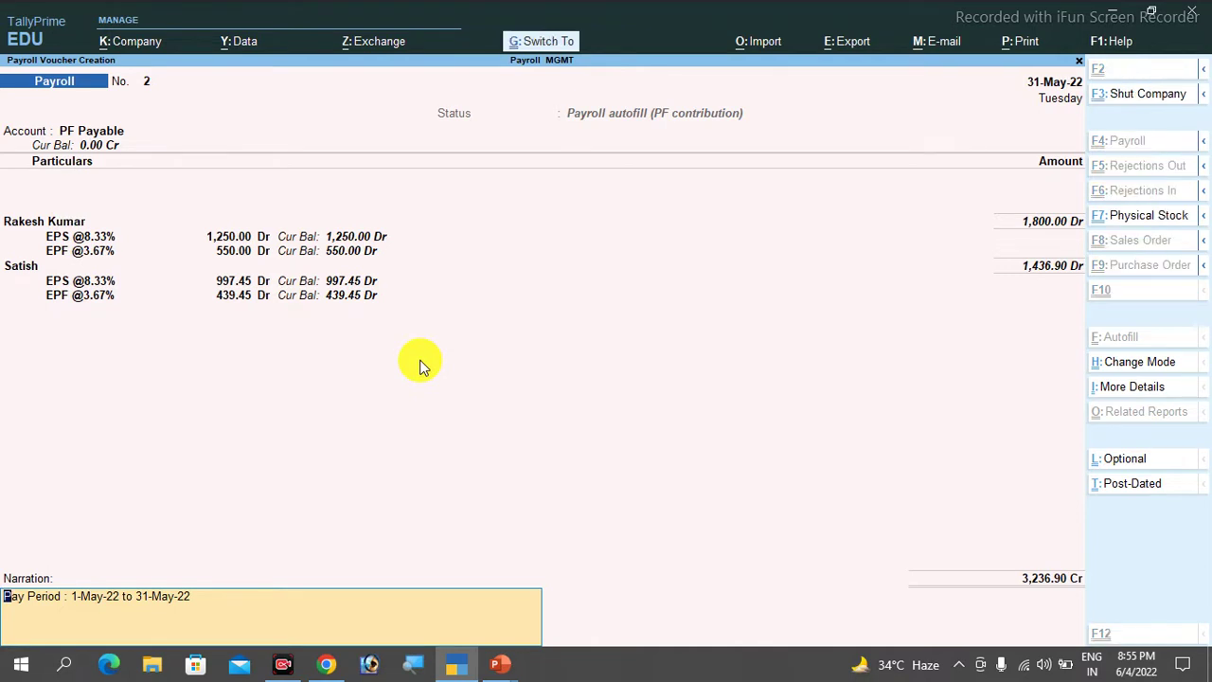
{"action": "key", "text": "ctrl+a"}
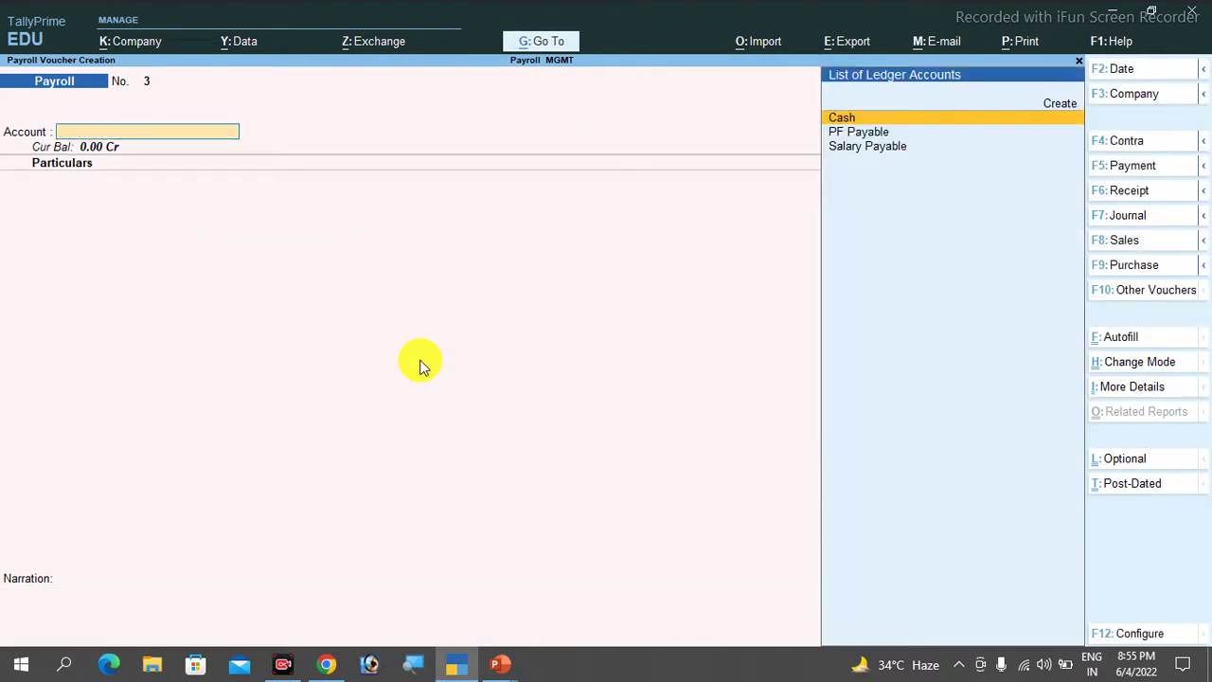
Reopen voucher entry, change the voucher type to Journal, and start an autofill for PF Other Charges.
{"action": "key", "text": "Escape"}
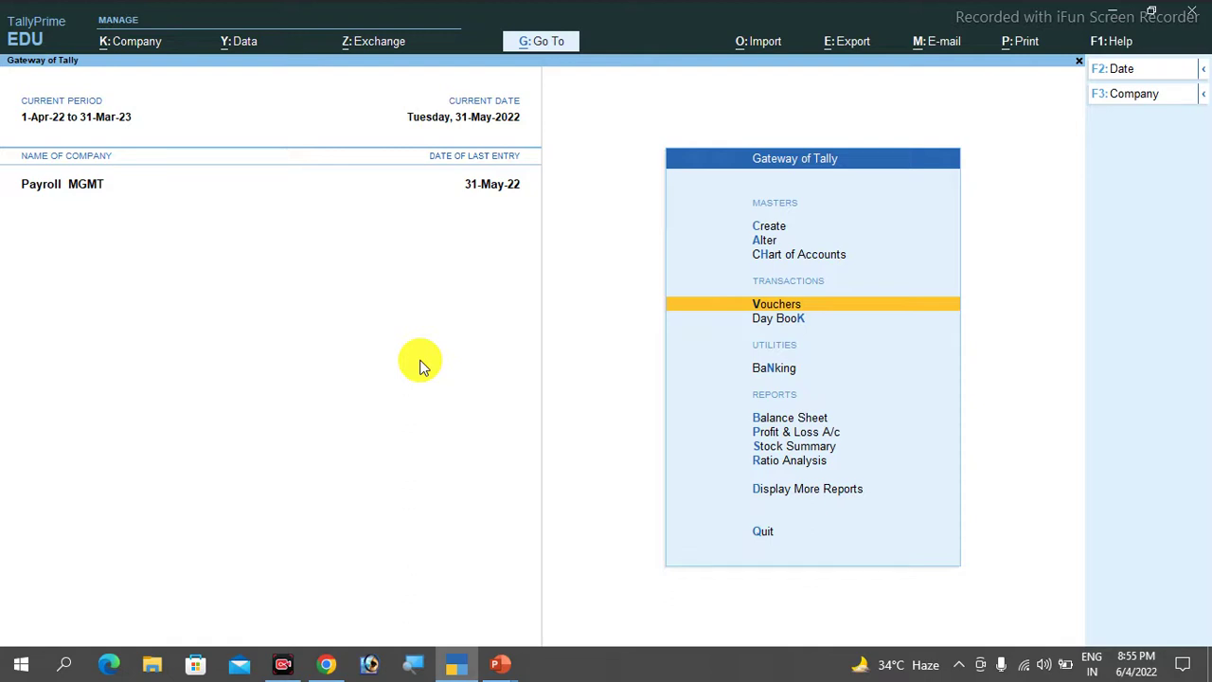
{"action": "key", "text": "Return"}
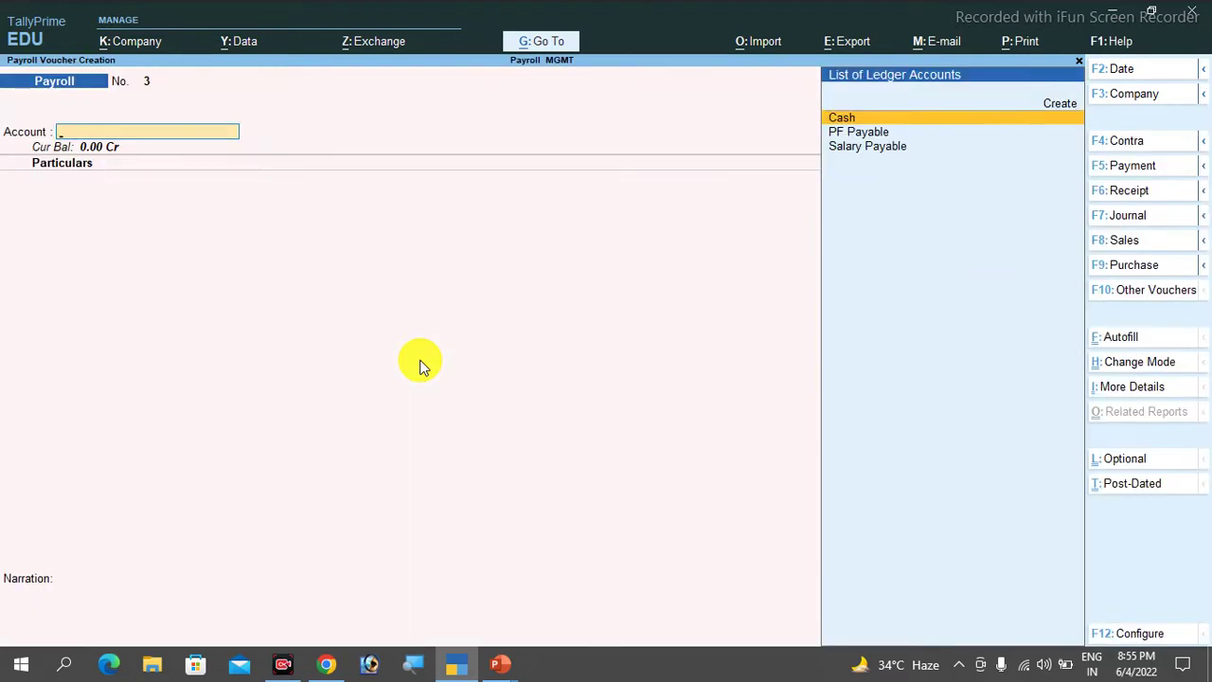
{"action": "left_click", "coordinate": [1124, 216]}
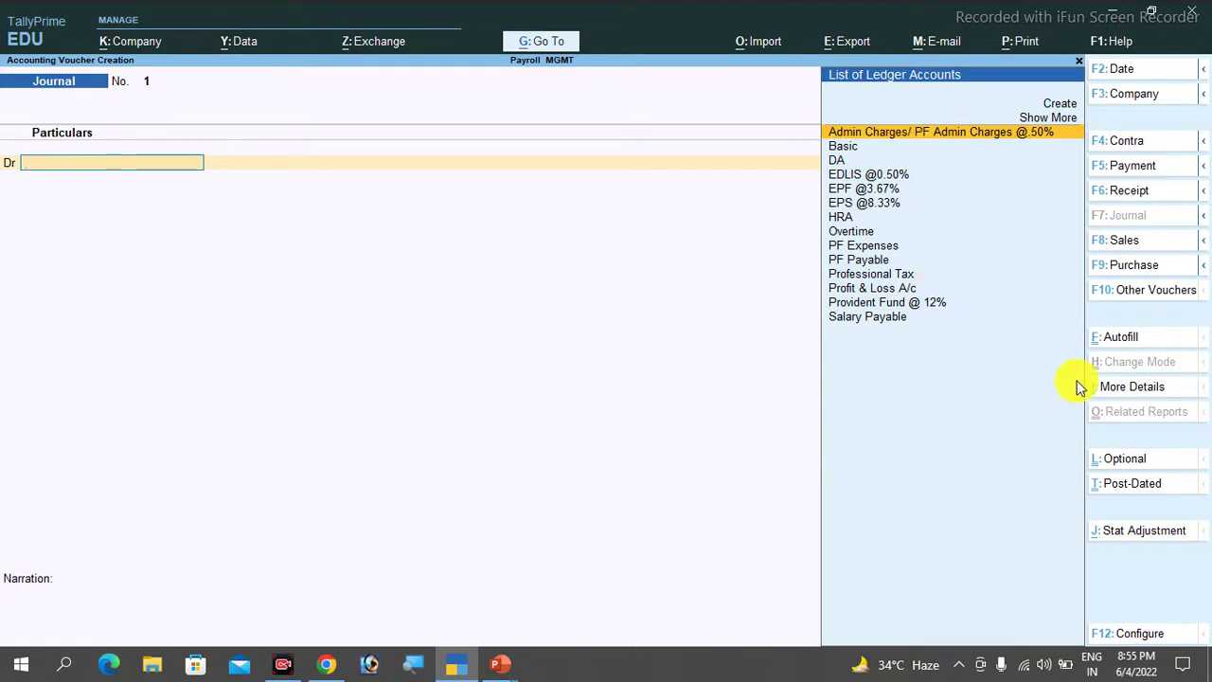
{"action": "left_click", "coordinate": [1130, 338]}
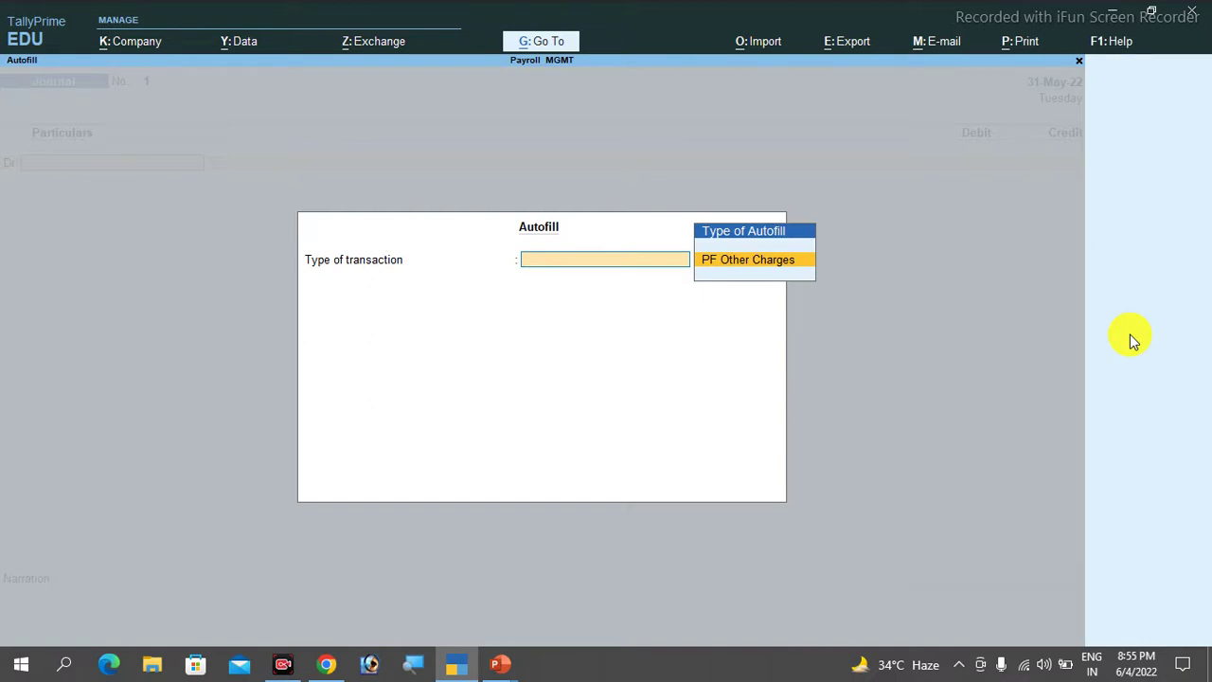
{"action": "key", "text": "Return"}
Set 1-5-2022 to 31-5-2022, All Items, PF Expenses, Admin Charges/ PF Admin Charges @.50% and EDLIS @0.50% for the PF Other Charges autofill.
{"action": "key", "text": "Return"}
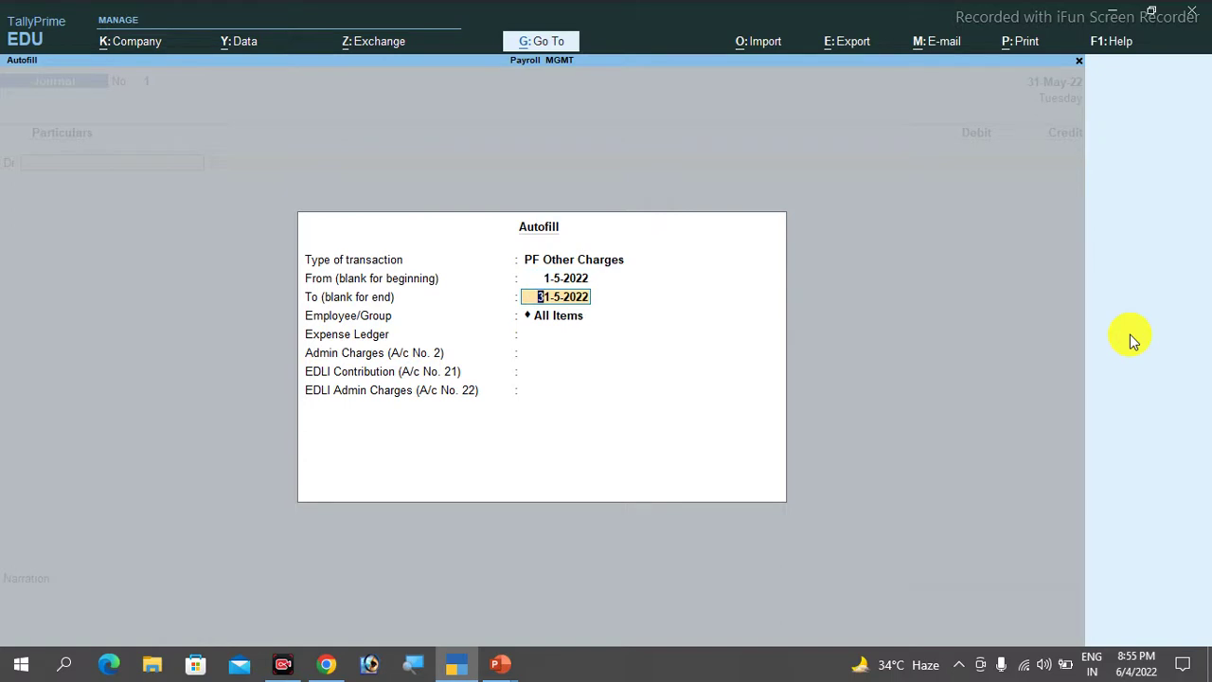
{"action": "key", "text": "Return"}
{"action": "key", "text": "Return"}
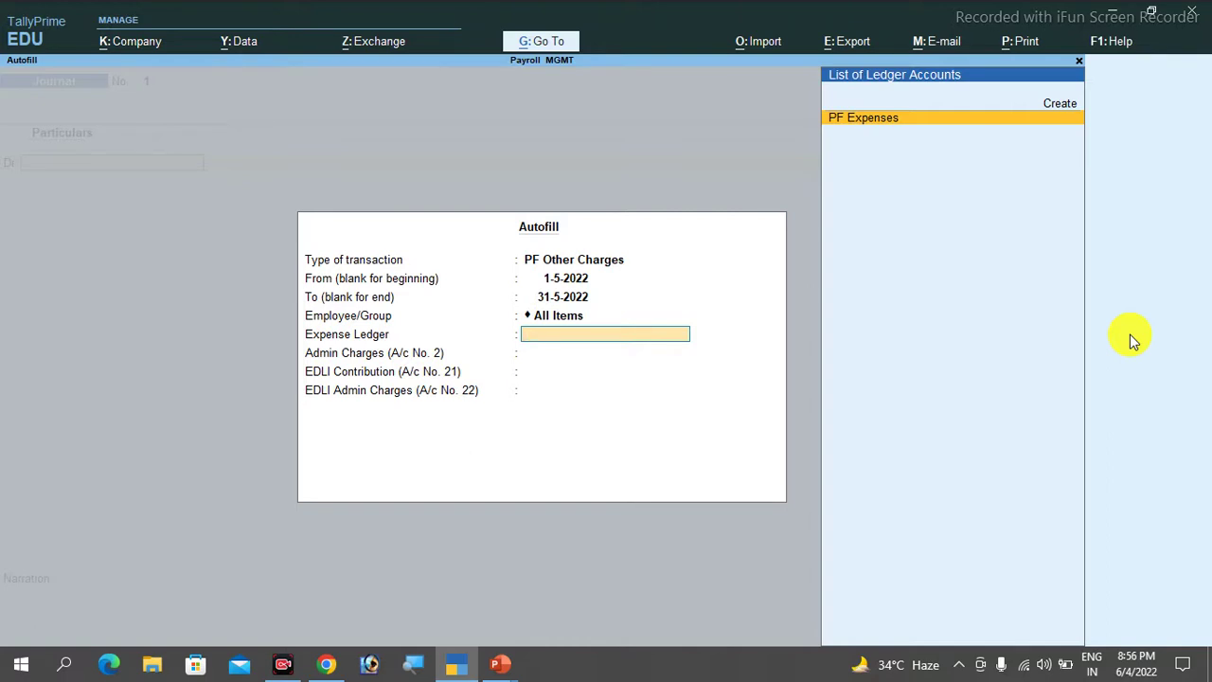
{"action": "key", "text": "Return"}
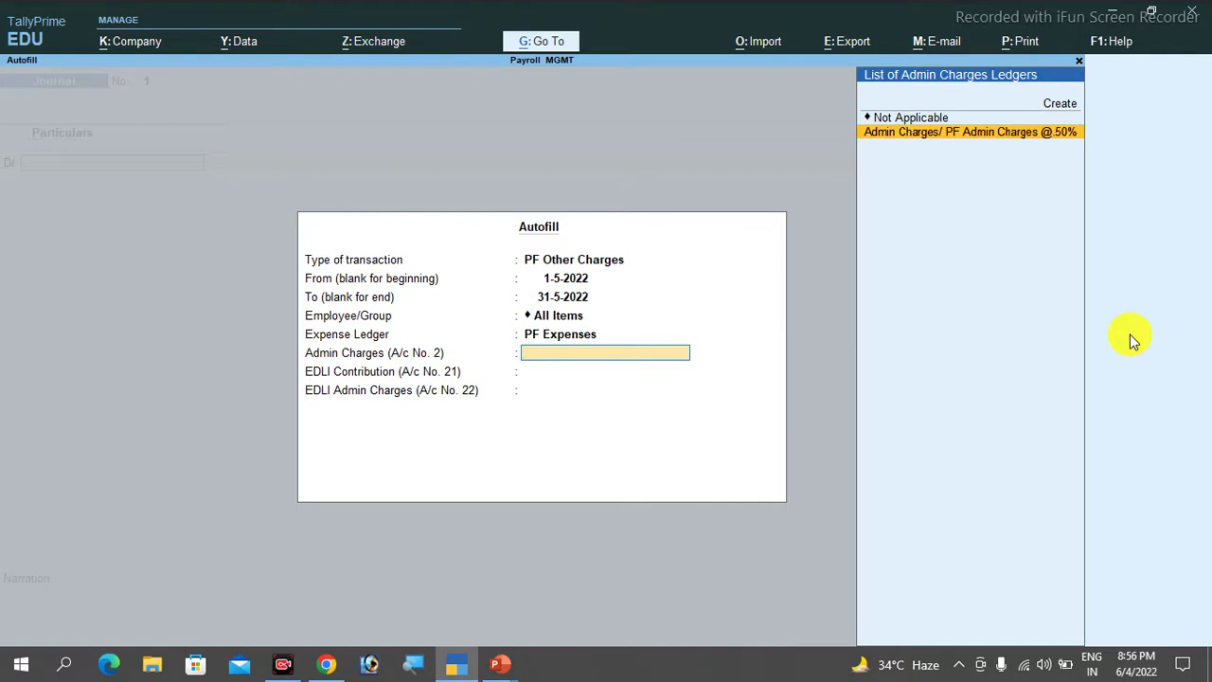
{"action": "key", "text": "Return"}
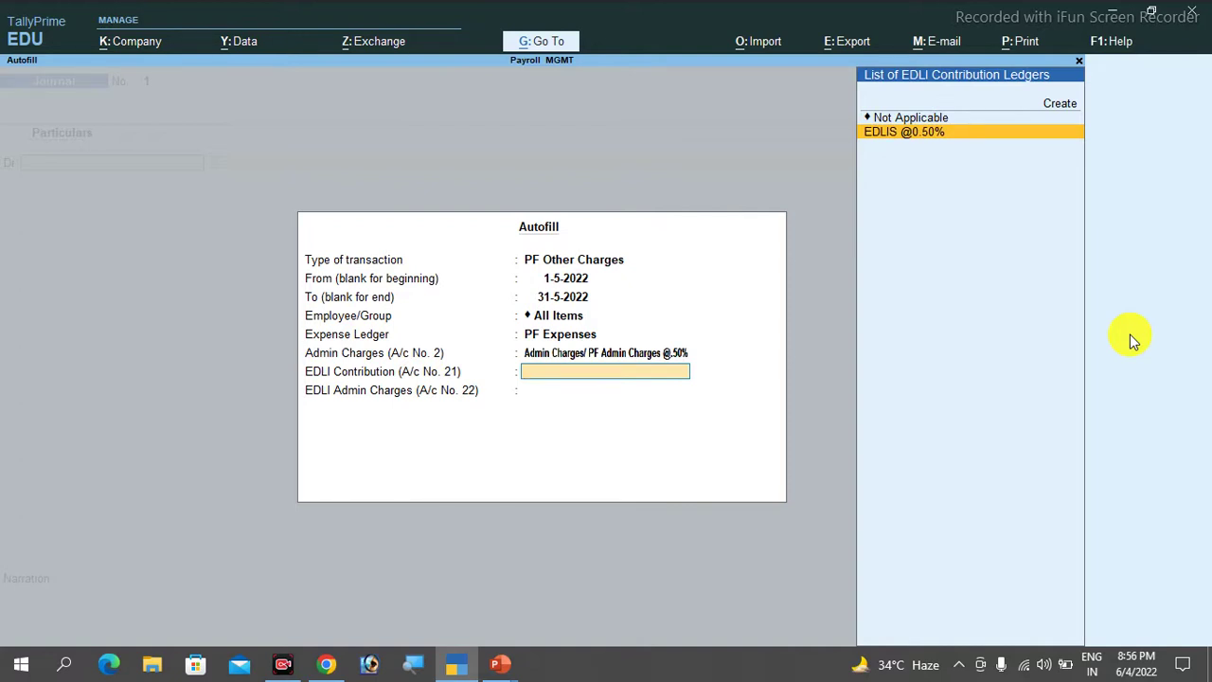
{"action": "key", "text": "Return"}
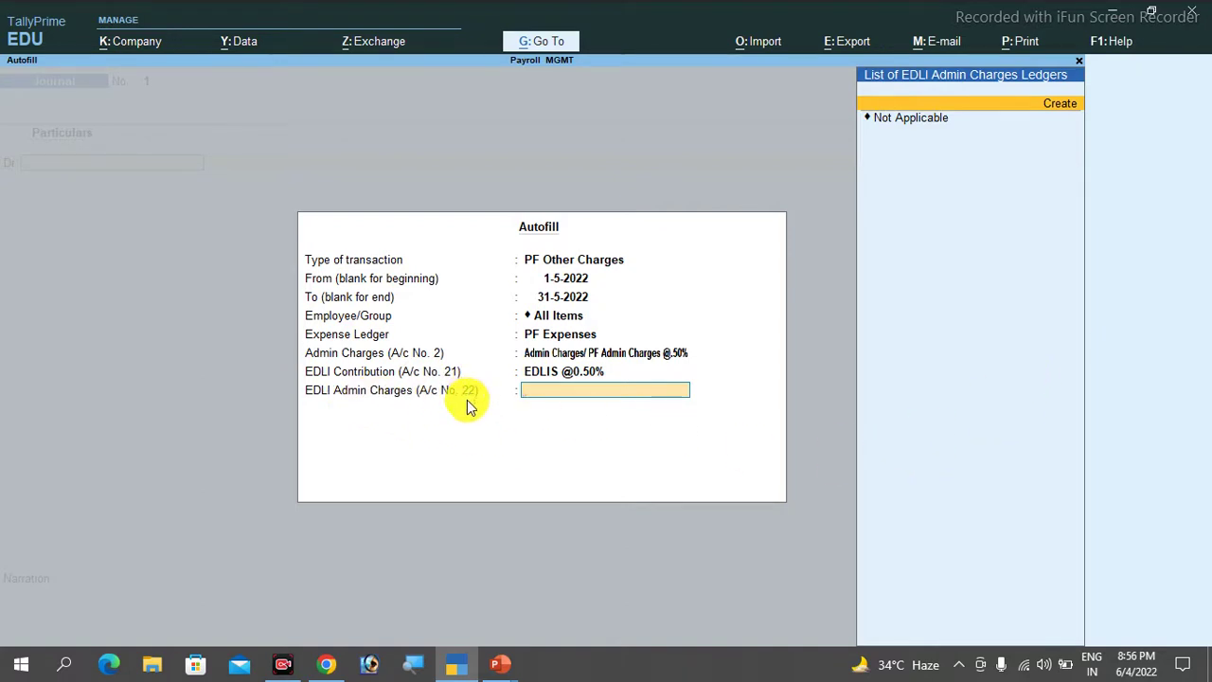
Check the EDLIS administration charges on the PowerPoint slide, and set EDLI Admin Charges in TallyPrime to Not Applicable.
{"action": "key", "text": "alt+Tab"}
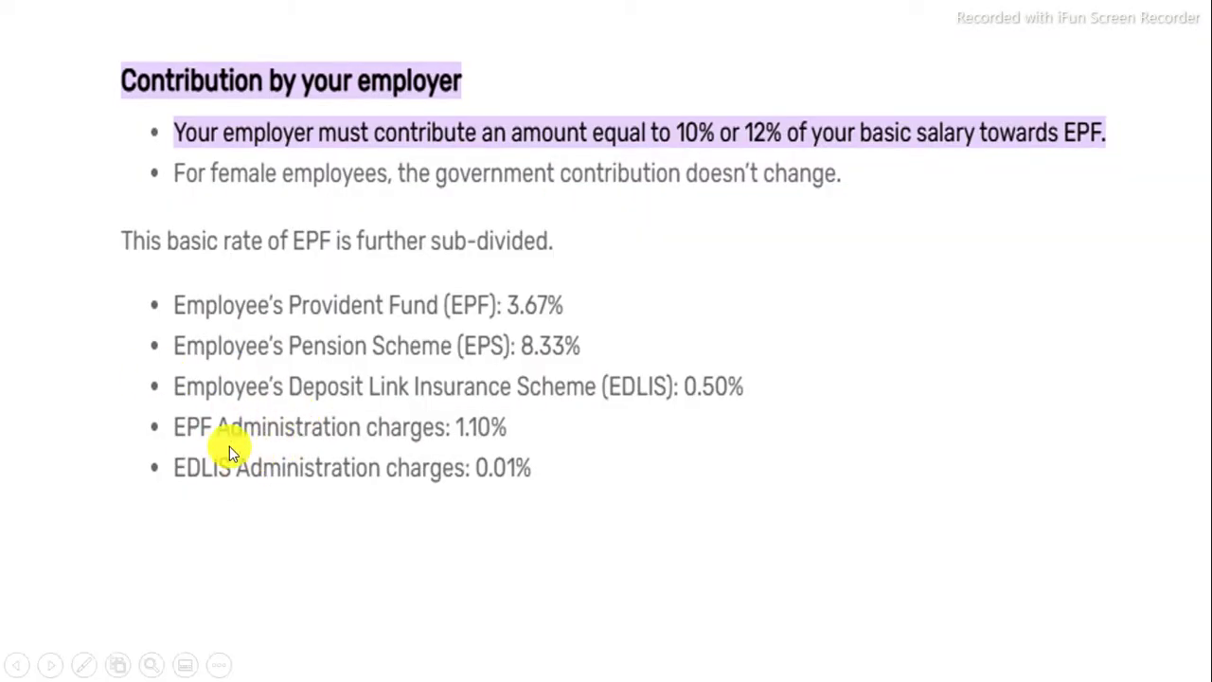
{"action": "key", "text": "alt+Tab"}
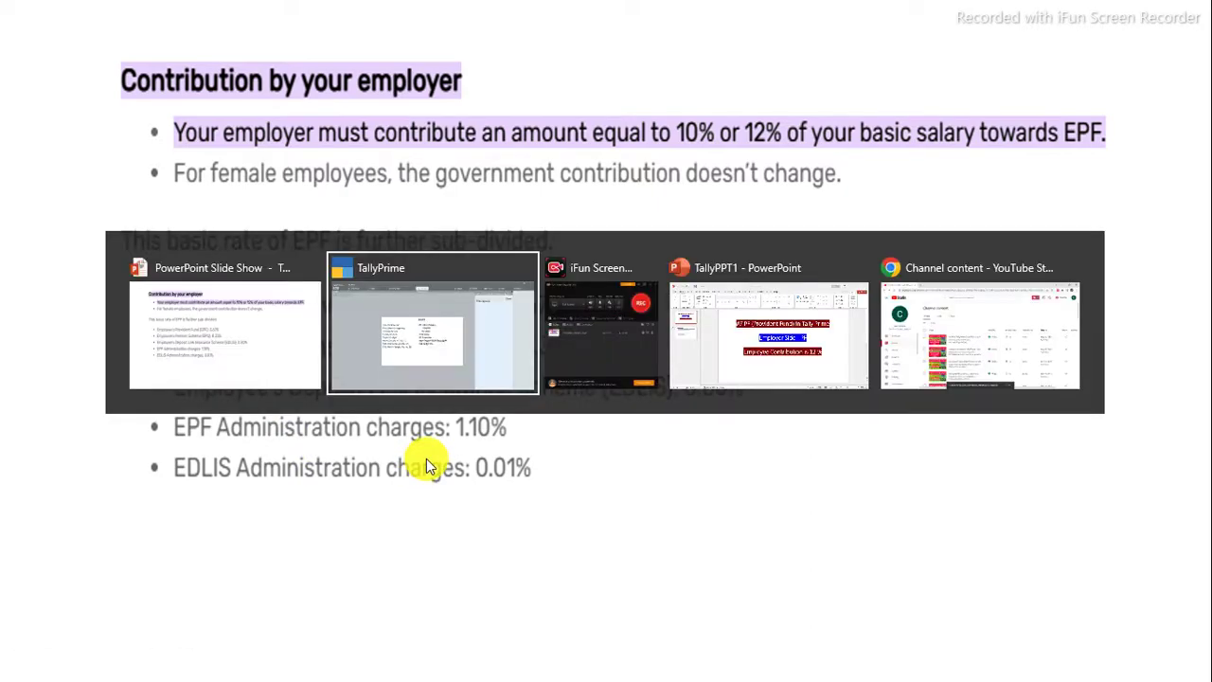
{"action": "key", "text": "alt+Tab"}
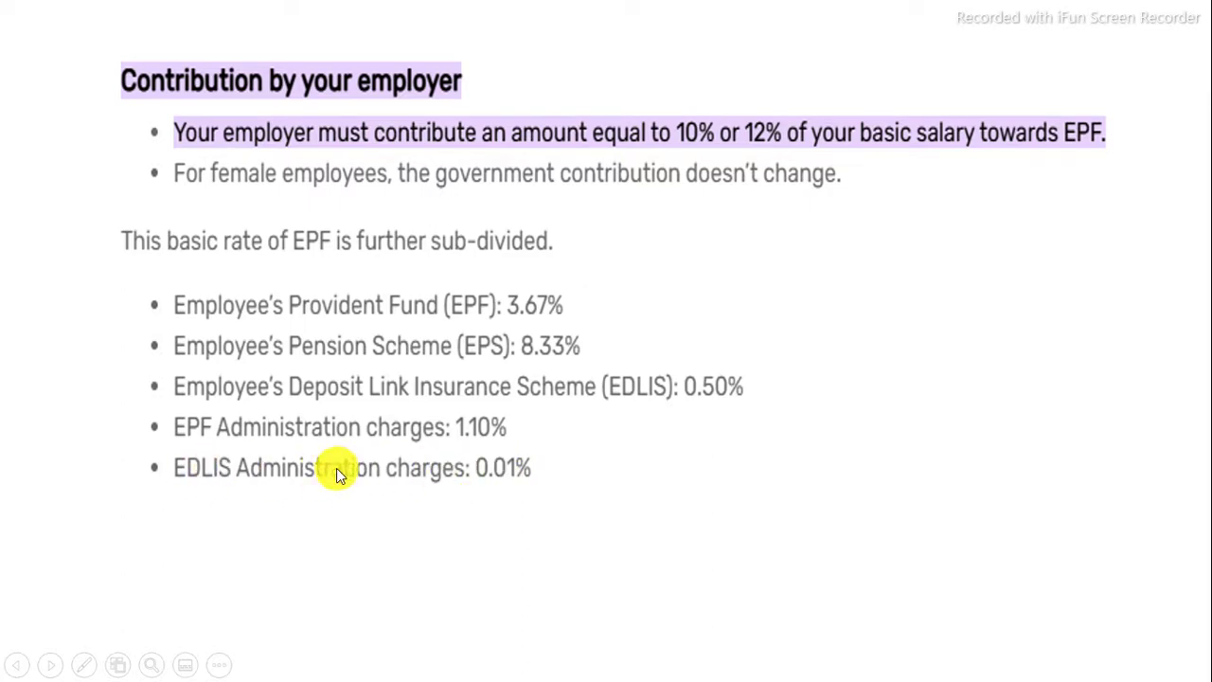
{"action": "key", "text": "alt+Tab"}
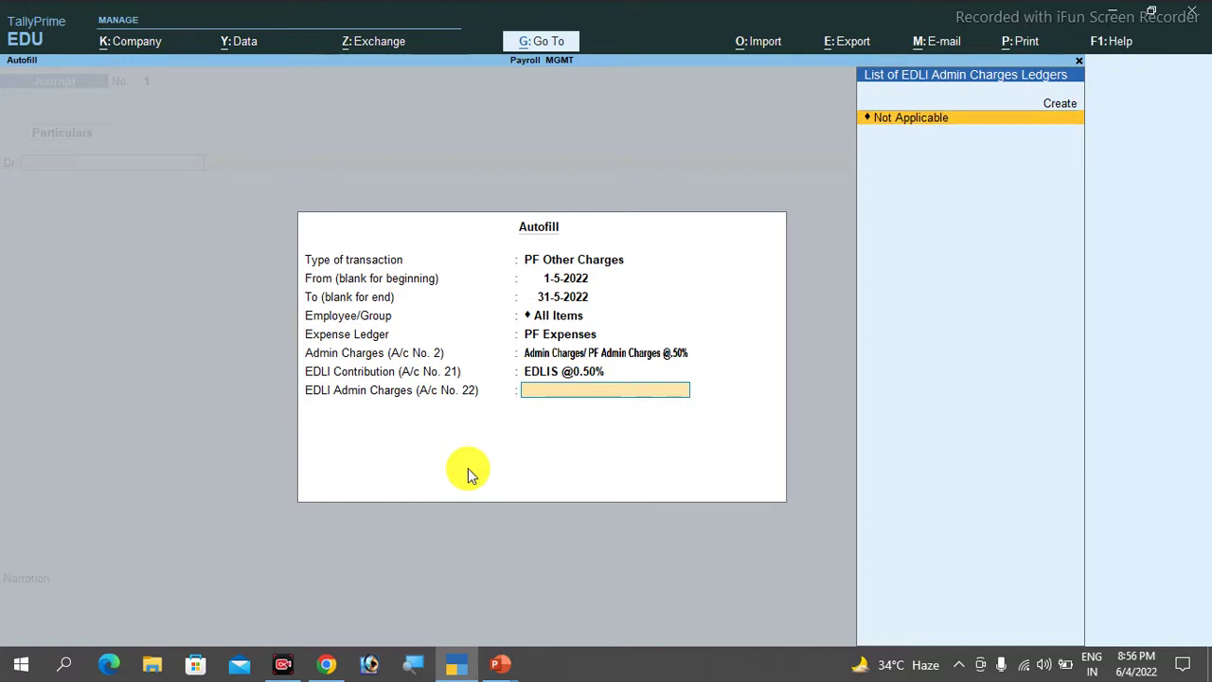
{"action": "key", "text": "Return"}
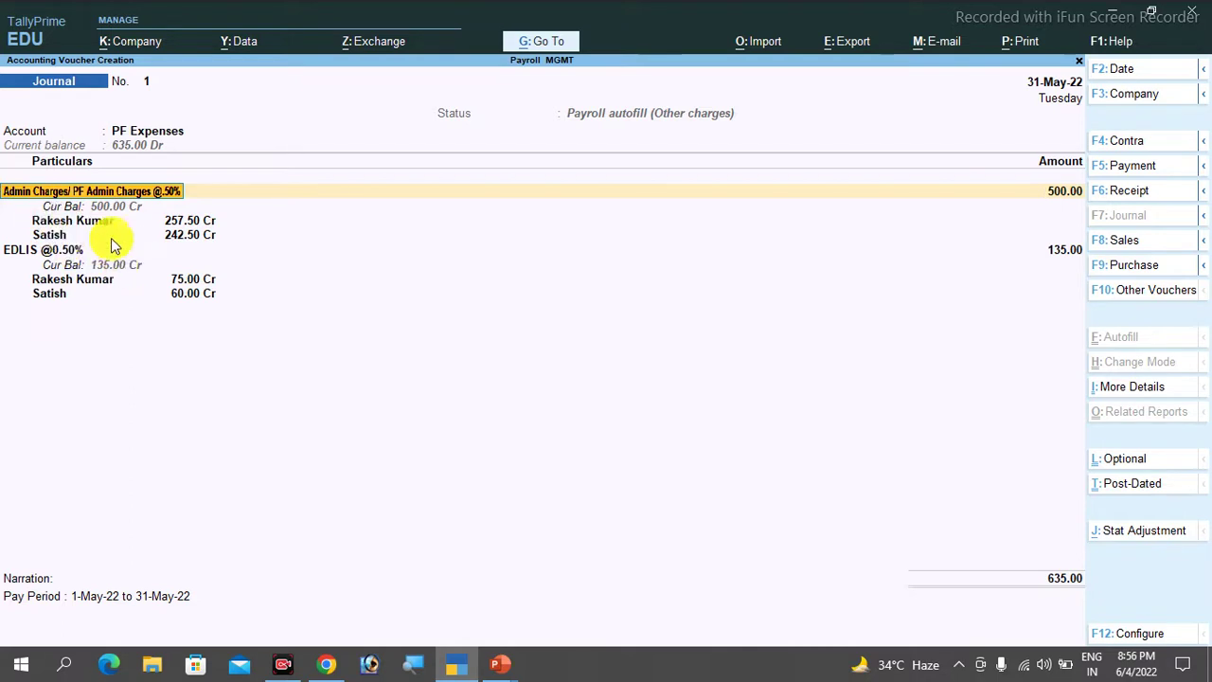
Save the PF other charges journal voucher and return to the Gateway of Tally.
{"action": "key", "text": "ctrl"}
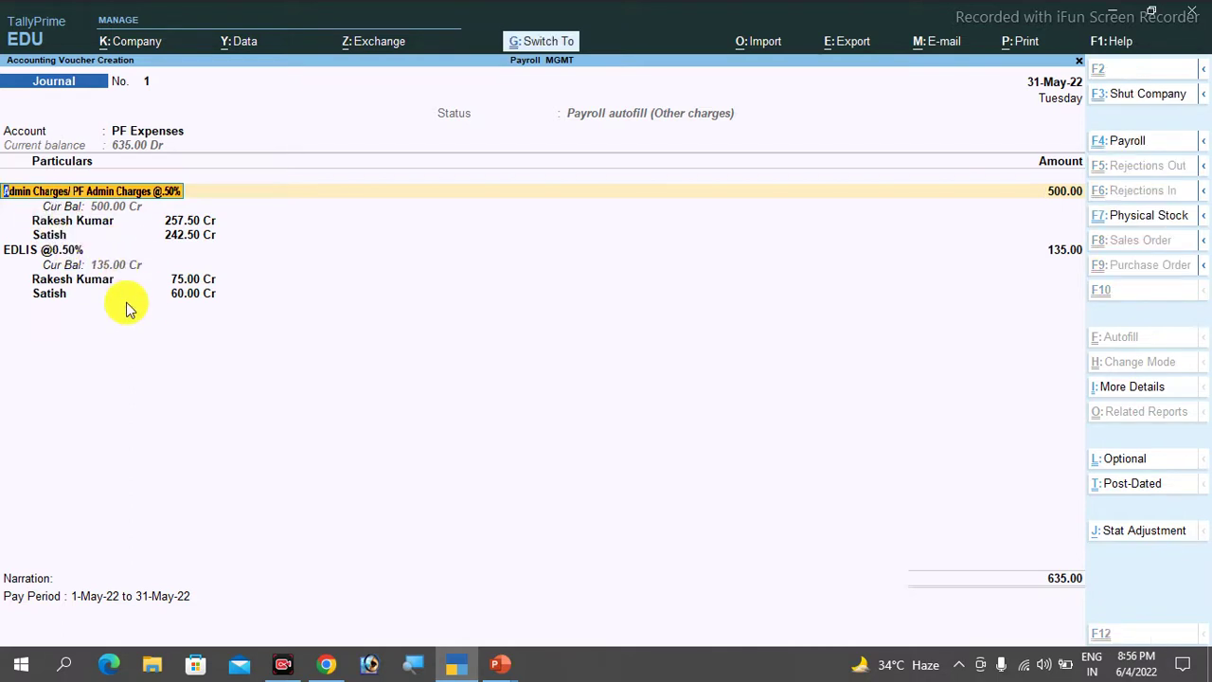
{"action": "key", "text": "ctrl+a"}
{"action": "key", "text": "Escape"}
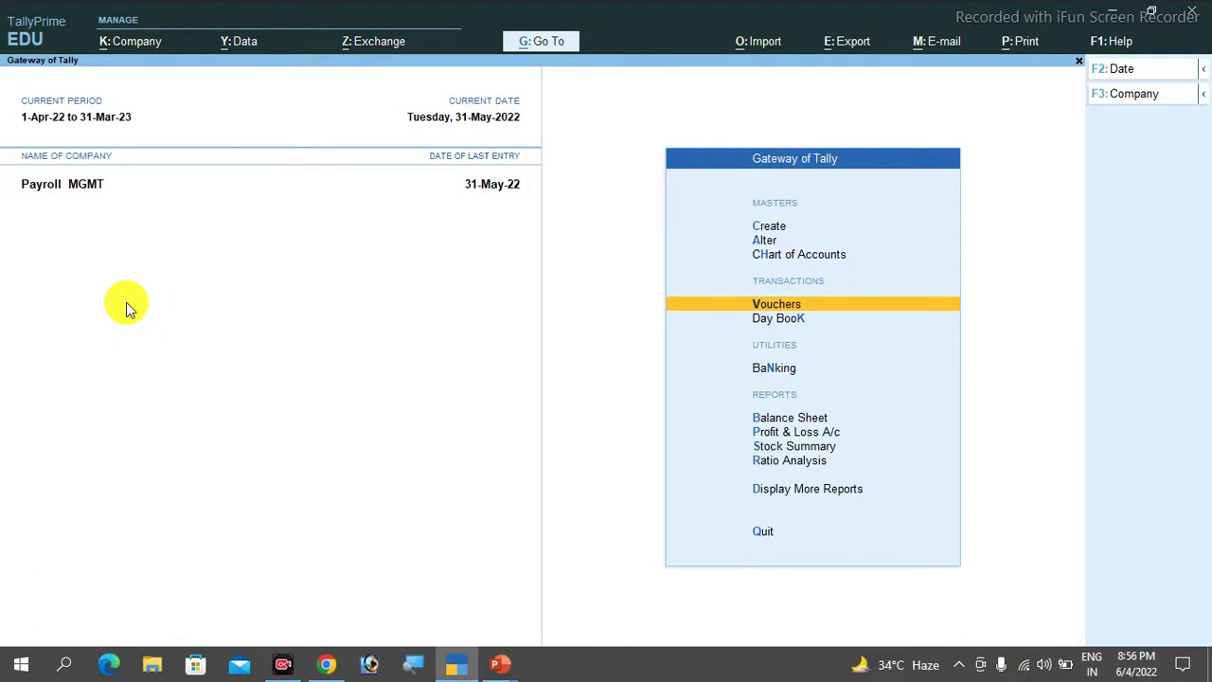
Open the Balance Sheet in detailed view and examine the salary and PF liabilities.
{"action": "key", "text": "Down"}
{"action": "key", "text": "Down"}
{"action": "key", "text": "Down"}
{"action": "key", "text": "Up"}
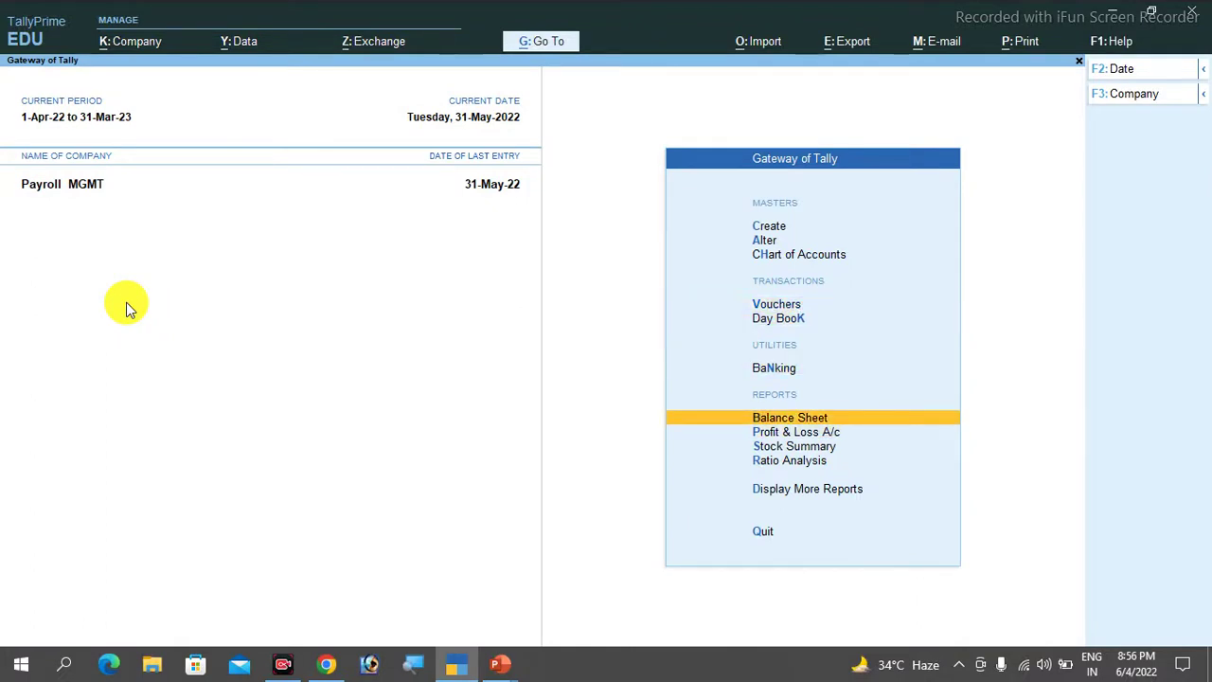
{"action": "key", "text": "Return"}
{"action": "key", "text": "alt+F5"}
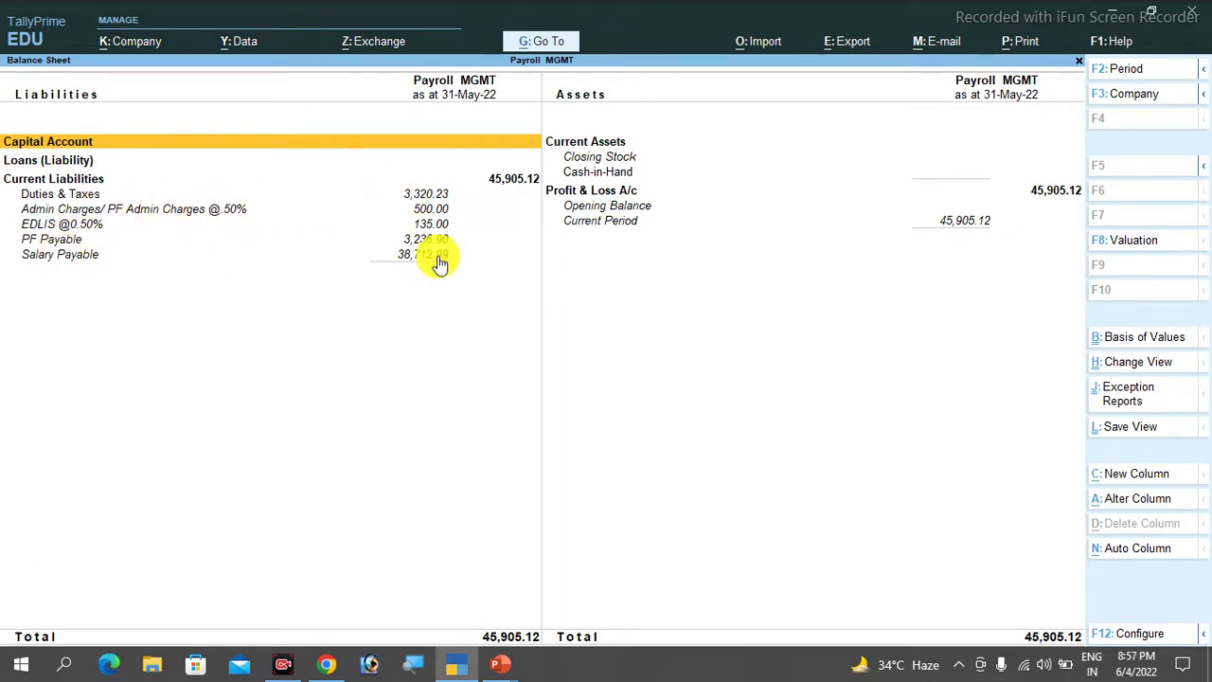
Close the Balance Sheet and open the Payroll Reports among the additional display reports.
{"action": "key", "text": "Escape"}
{"action": "key", "text": "Down"}
{"action": "key", "text": "Down"}
{"action": "key", "text": "Down"}
{"action": "key", "text": "Down"}
{"action": "key", "text": "Return"}
{"action": "key", "text": "Down"}
{"action": "key", "text": "Down"}
{"action": "key", "text": "Down"}
{"action": "key", "text": "Down"}
{"action": "key", "text": "Down"}
{"action": "key", "text": "Down"}
{"action": "key", "text": "Down"}
{"action": "key", "text": "Down"}
{"action": "key", "text": "Down"}
{"action": "key", "text": "Down"}
{"action": "key", "text": "Up"}
{"action": "key", "text": "Return"}
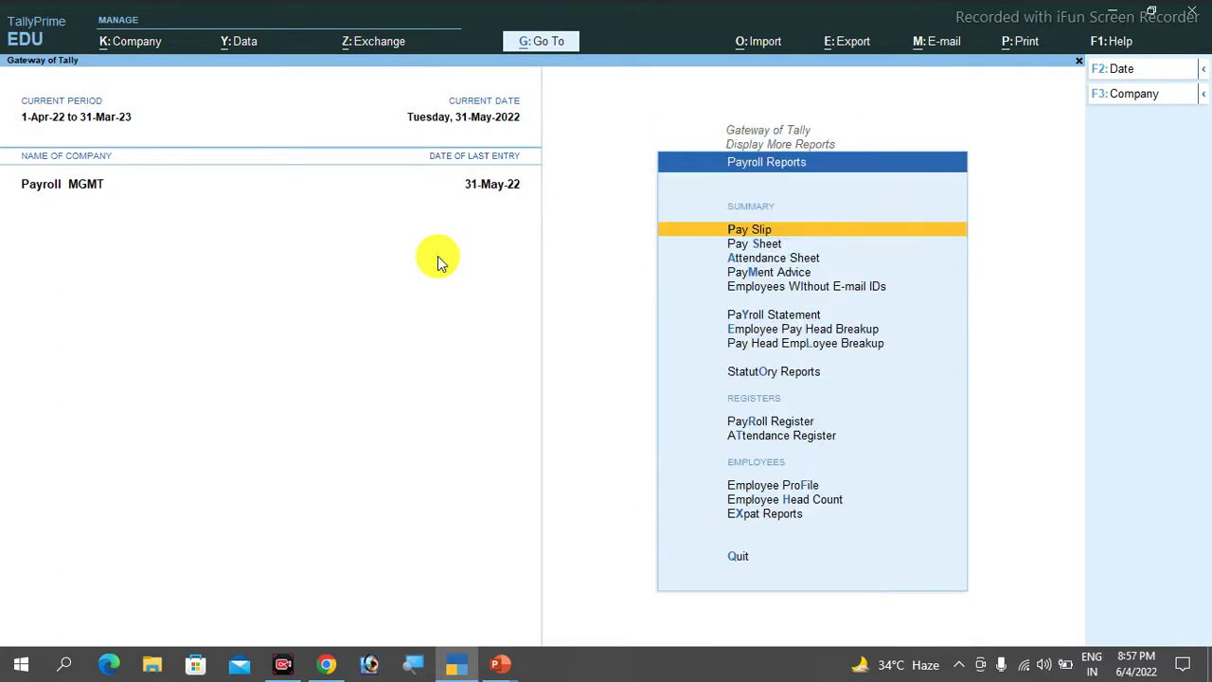
Open the May 2022 pay slip of the first listed employee, review its attendance, earnings and deductions, and close it.
{"action": "key", "text": "Return"}
{"action": "key", "text": "Down"}
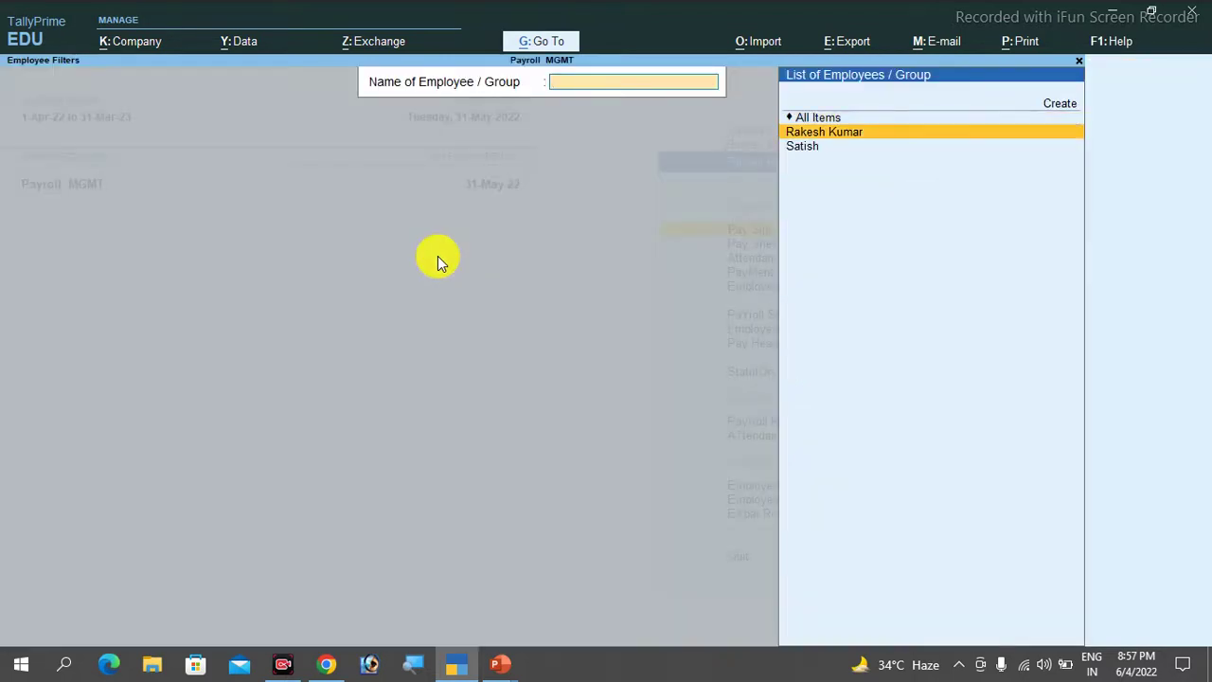
{"action": "key", "text": "Return"}
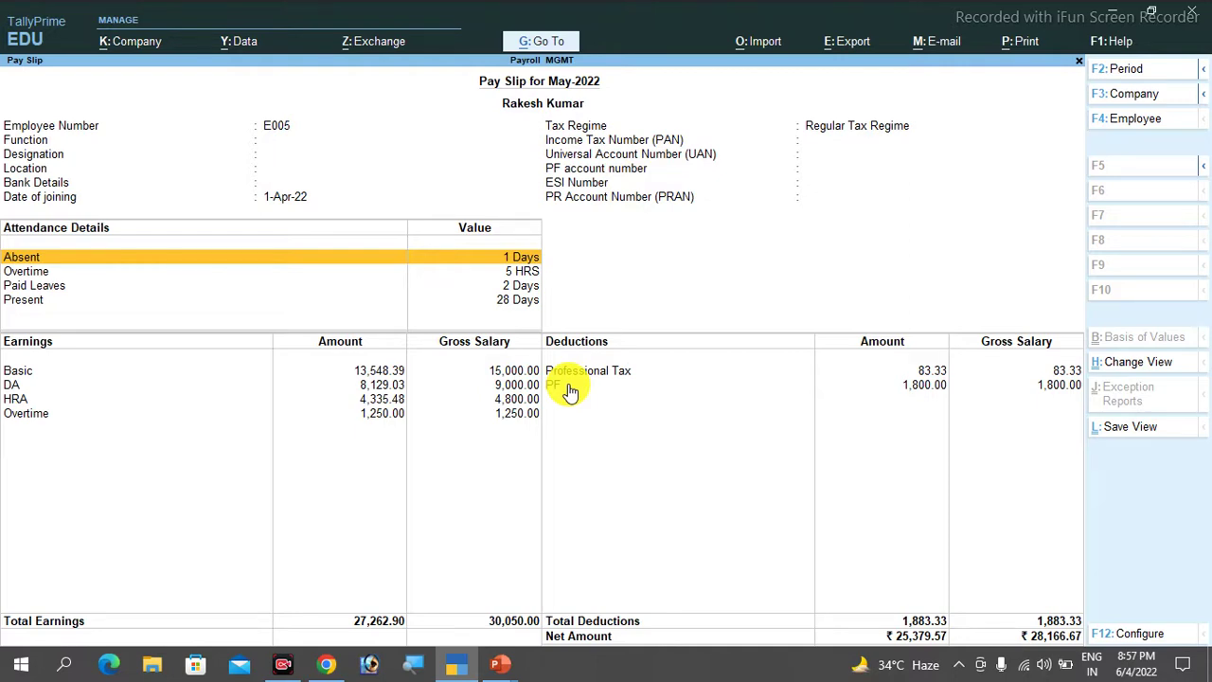
{"action": "key", "text": "Escape"}
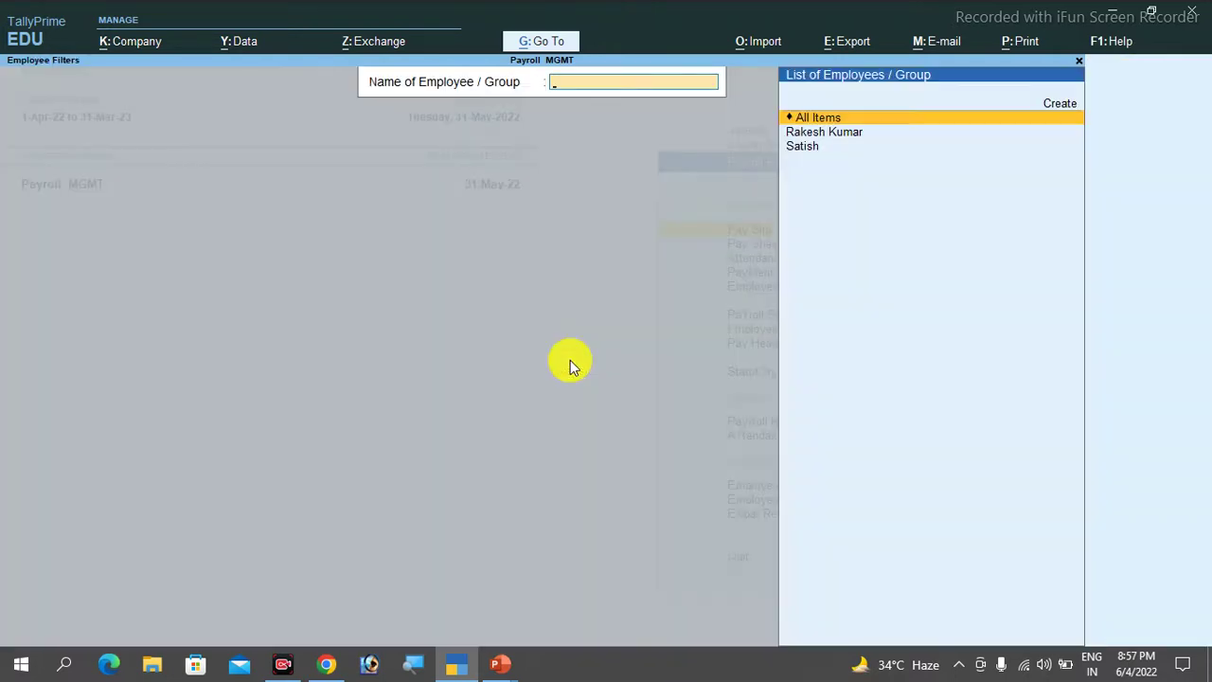
Review the May 2022 pay slip of the second listed employee and return to the Payroll Reports.
{"action": "key", "text": "Down"}
{"action": "key", "text": "Down"}
{"action": "key", "text": "Return"}
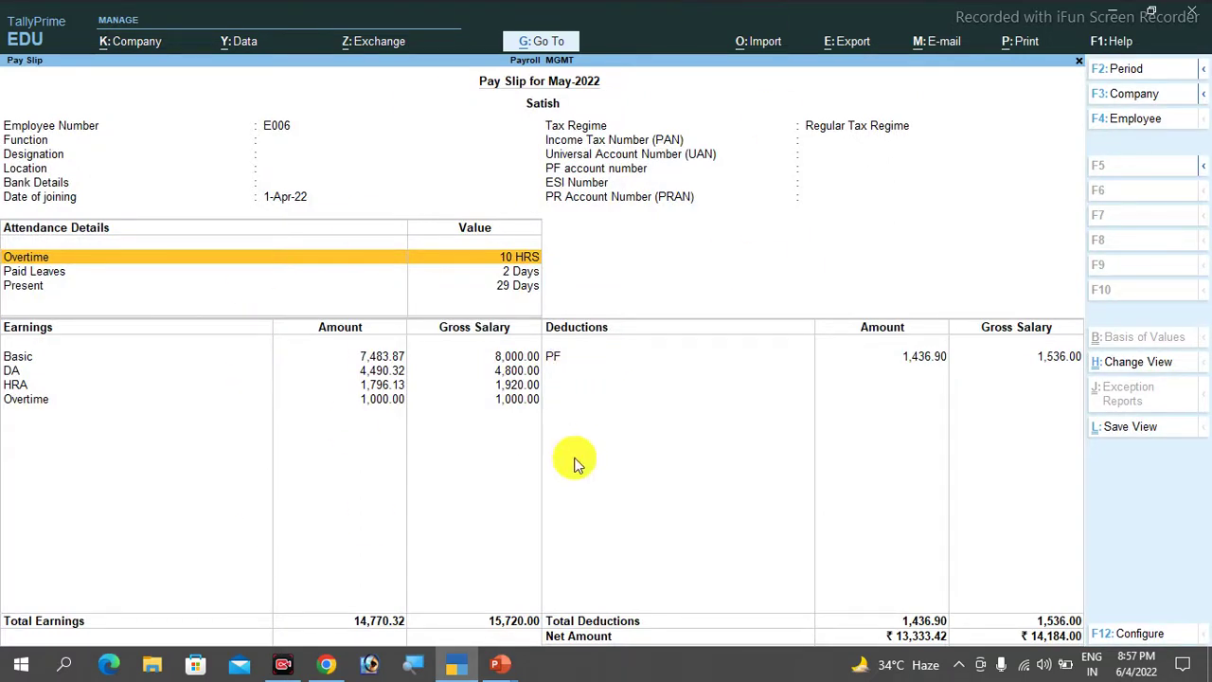
{"action": "key", "text": "Escape"}
{"action": "key", "text": "Escape"}
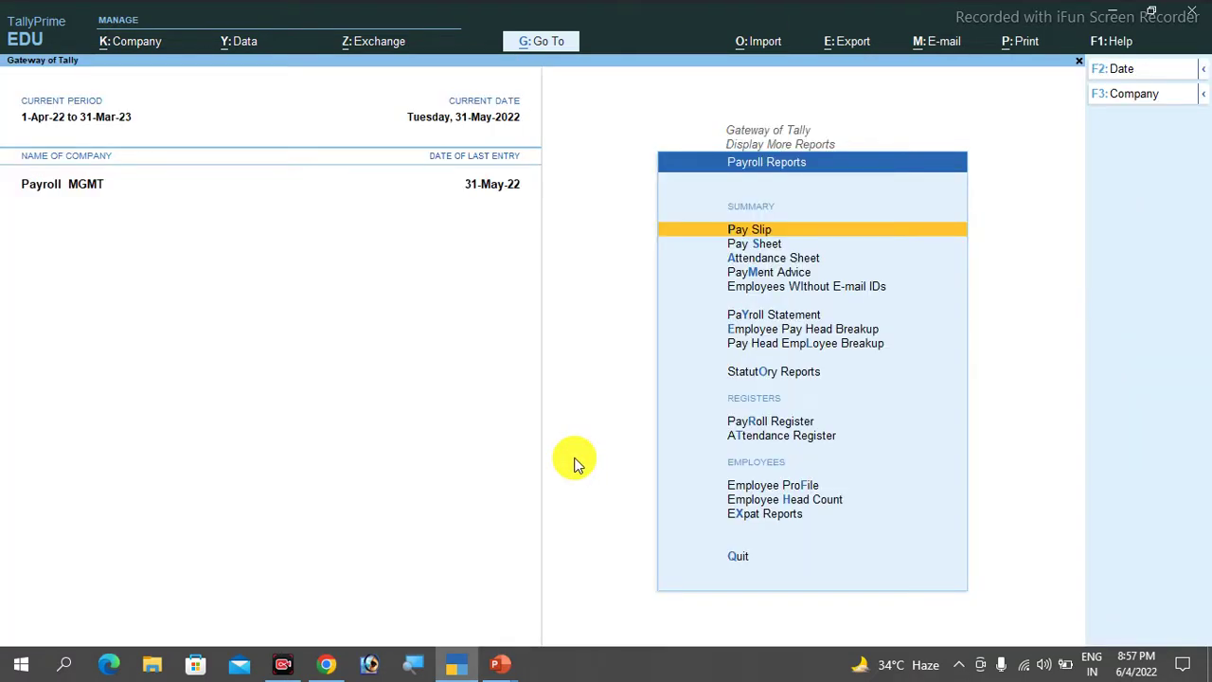
Open the Provident Fund forms and statements among the payroll Statutory Reports.
{"action": "key", "text": "Down"}
{"action": "key", "text": "Down"}
{"action": "key", "text": "Down"}
{"action": "key", "text": "Down"}
{"action": "key", "text": "Down"}
{"action": "key", "text": "Down"}
{"action": "key", "text": "Down"}
{"action": "key", "text": "Down"}
{"action": "key", "text": "Return"}
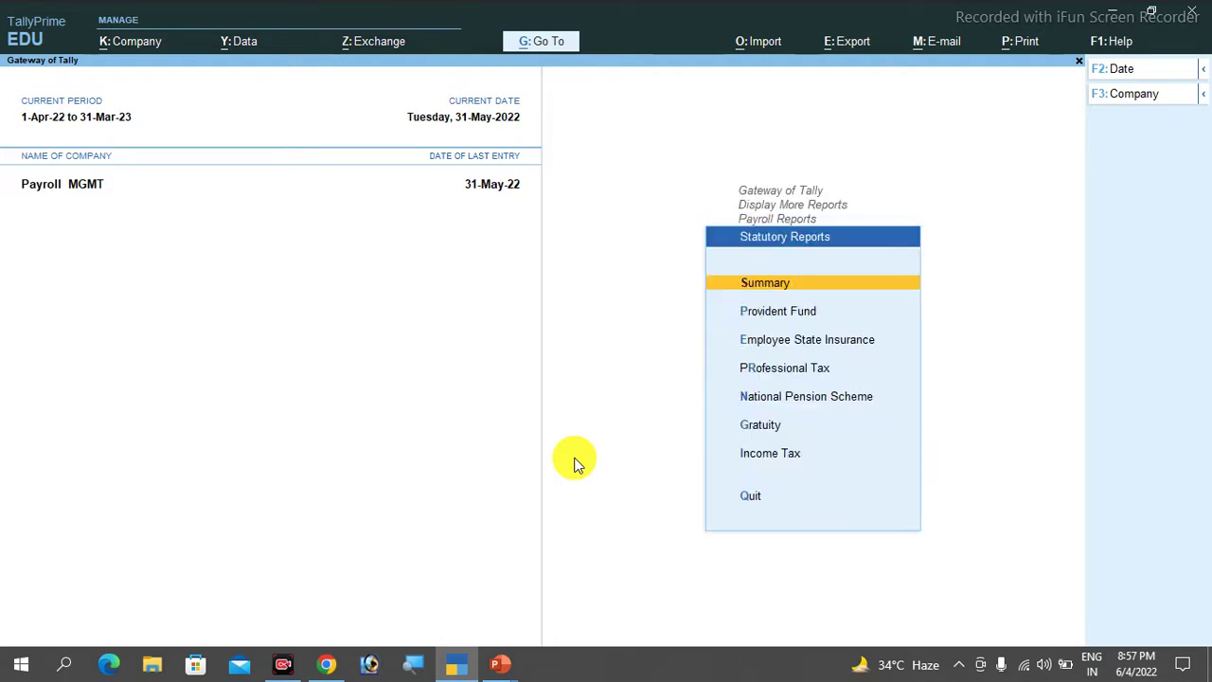
{"action": "key", "text": "Down"}
{"action": "key", "text": "Return"}
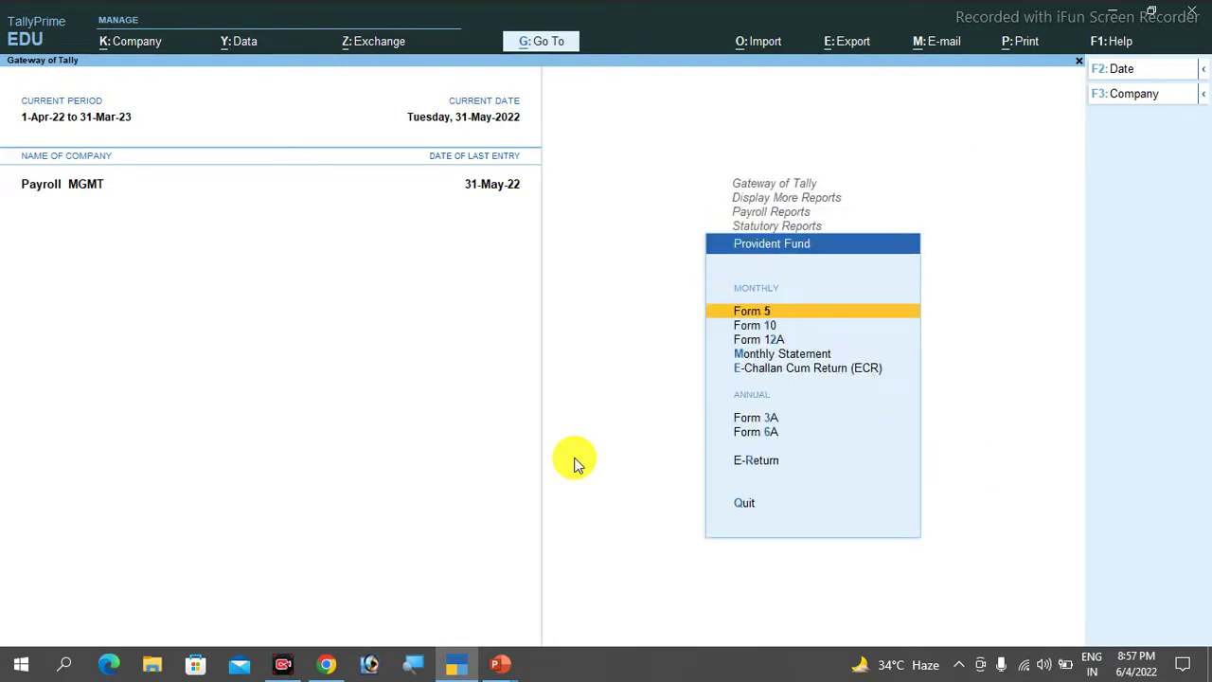
Preview the Provident Fund Monthly Statement for all employees, zoom in to examine the employee and employer contributions, and close it.
{"action": "key", "text": "Down"}
{"action": "key", "text": "Down"}
{"action": "key", "text": "Down"}
{"action": "key", "text": "Return"}
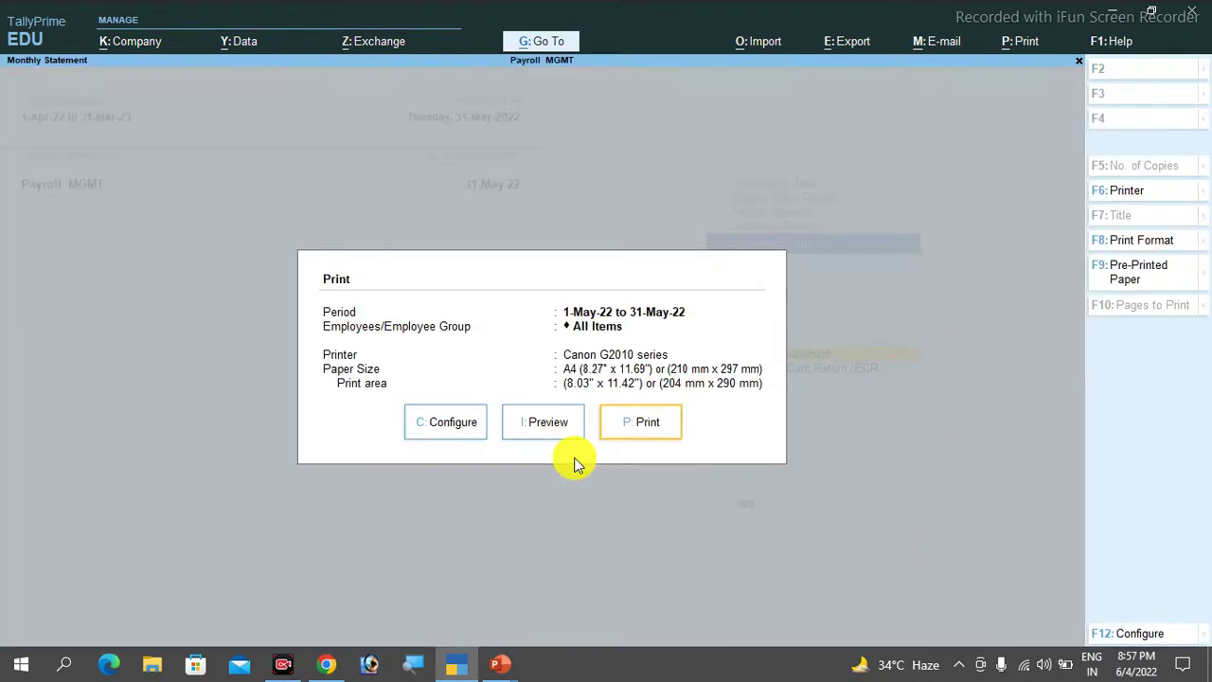
{"action": "left_click", "coordinate": [532, 424]}
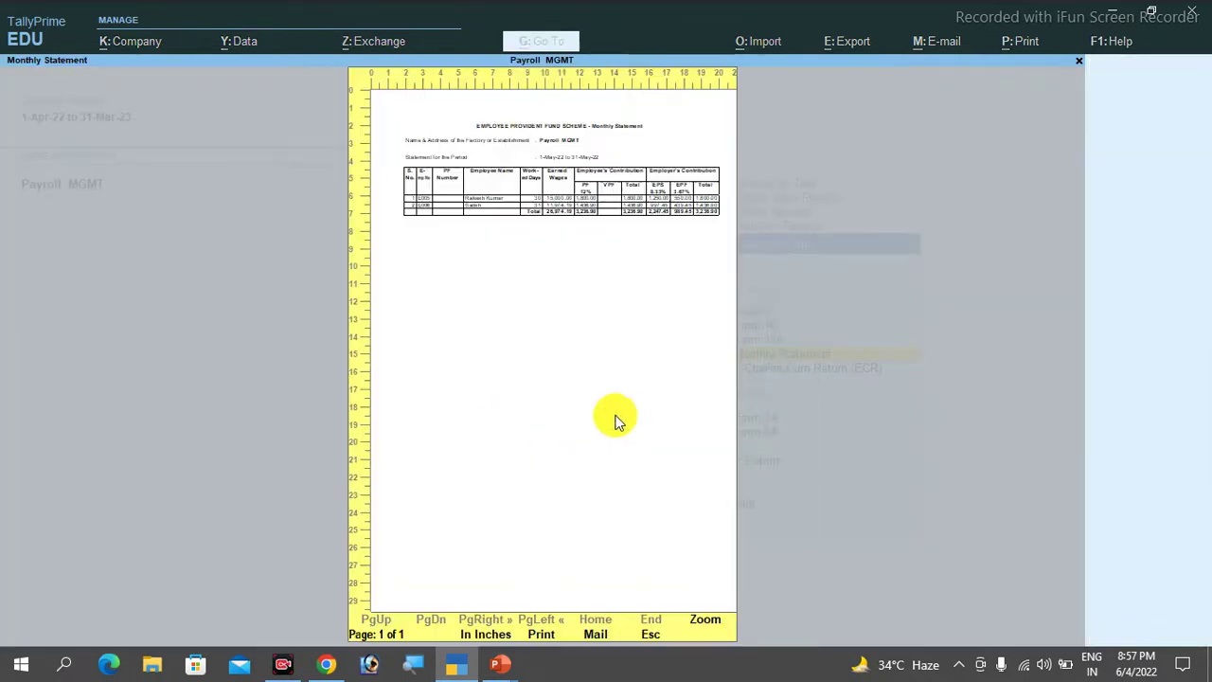
{"action": "left_click", "coordinate": [722, 621]}
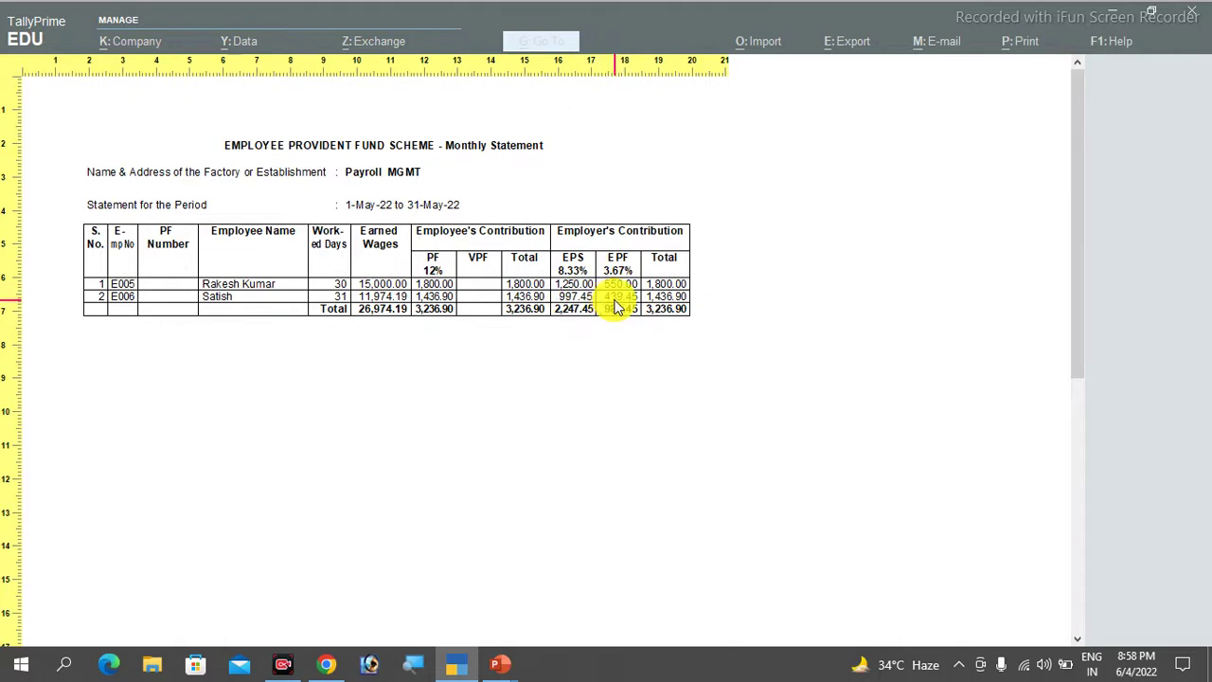
{"action": "key", "text": "Escape"}
{"action": "key", "text": "Escape"}
{"action": "key", "text": "Escape"}
{"action": "key", "text": "Escape"}
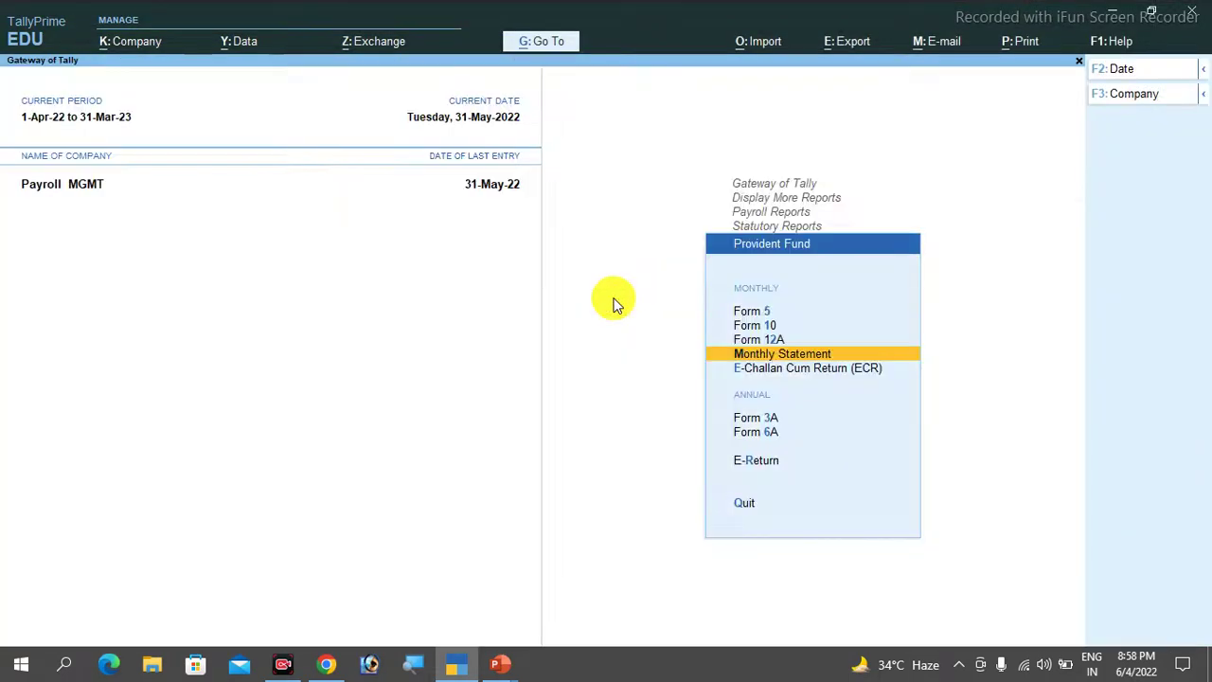
{"action": "key", "text": "Up"}
{"action": "key", "text": "Up"}
{"action": "key", "text": "Up"}
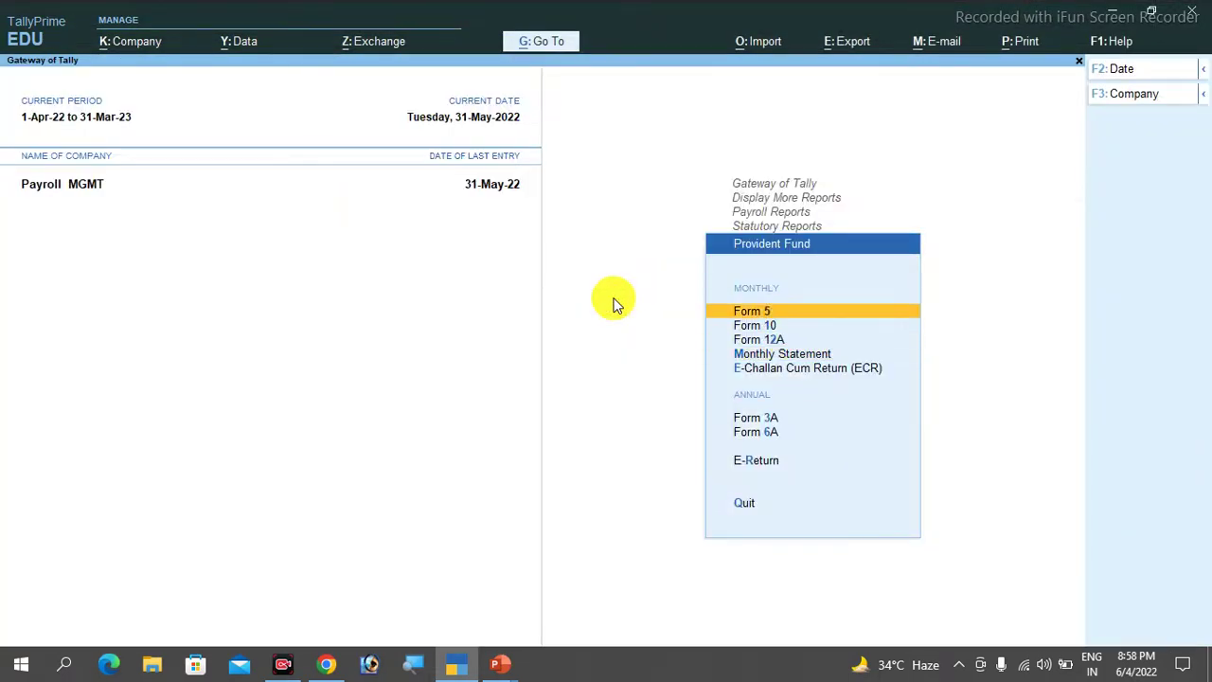
{"action": "key", "text": "Down"}
{"action": "key", "text": "Down"}
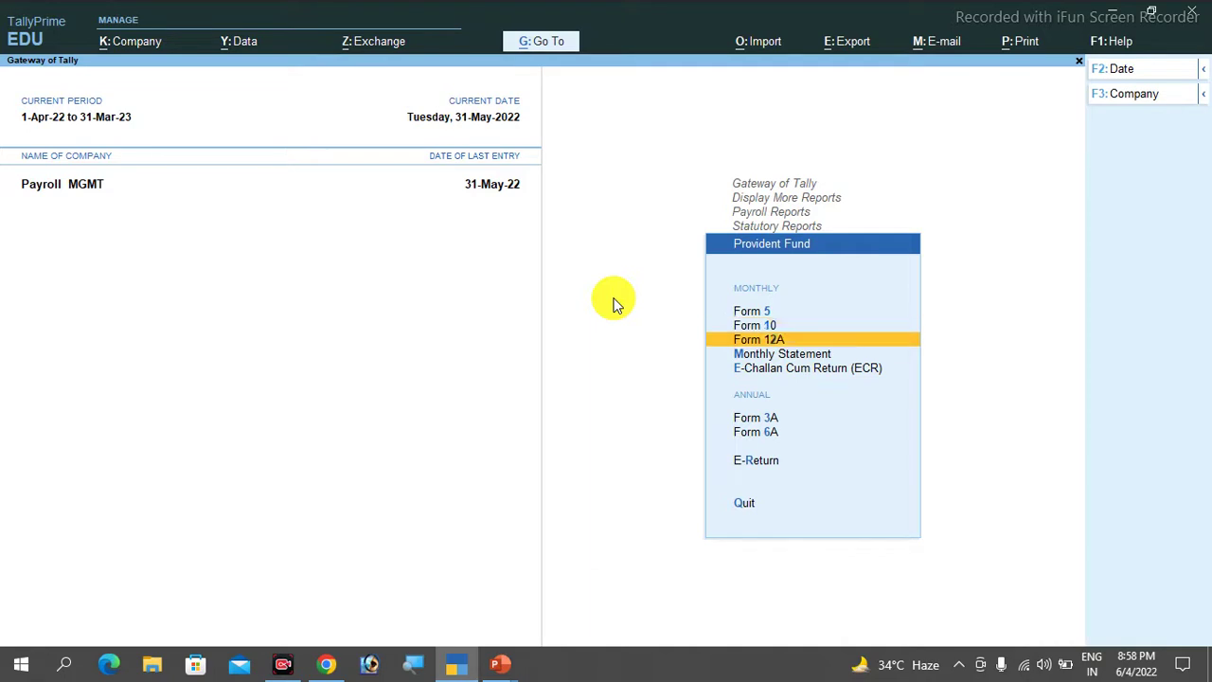
{"action": "key", "text": "Down"}
{"action": "key", "text": "Down"}
{"action": "key", "text": "Down"}
Leave the Provident Fund and payroll reports and return to the Gateway of Tally.
{"action": "key", "text": "Escape"}
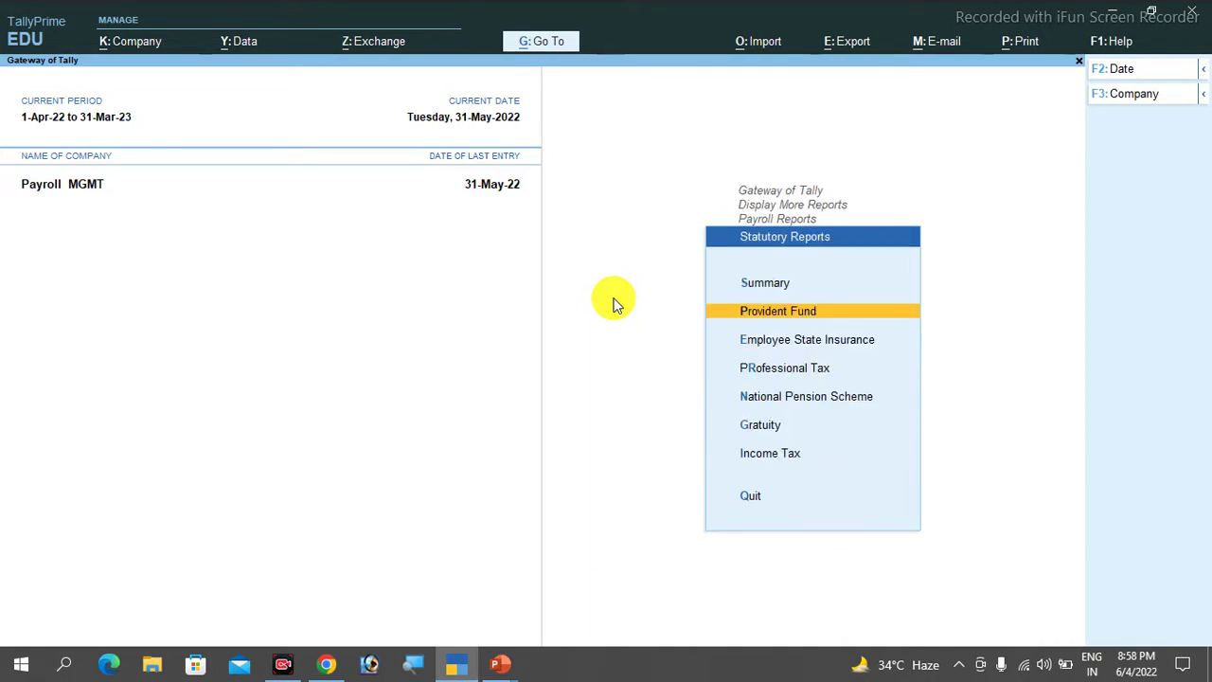
{"action": "key", "text": "Escape"}
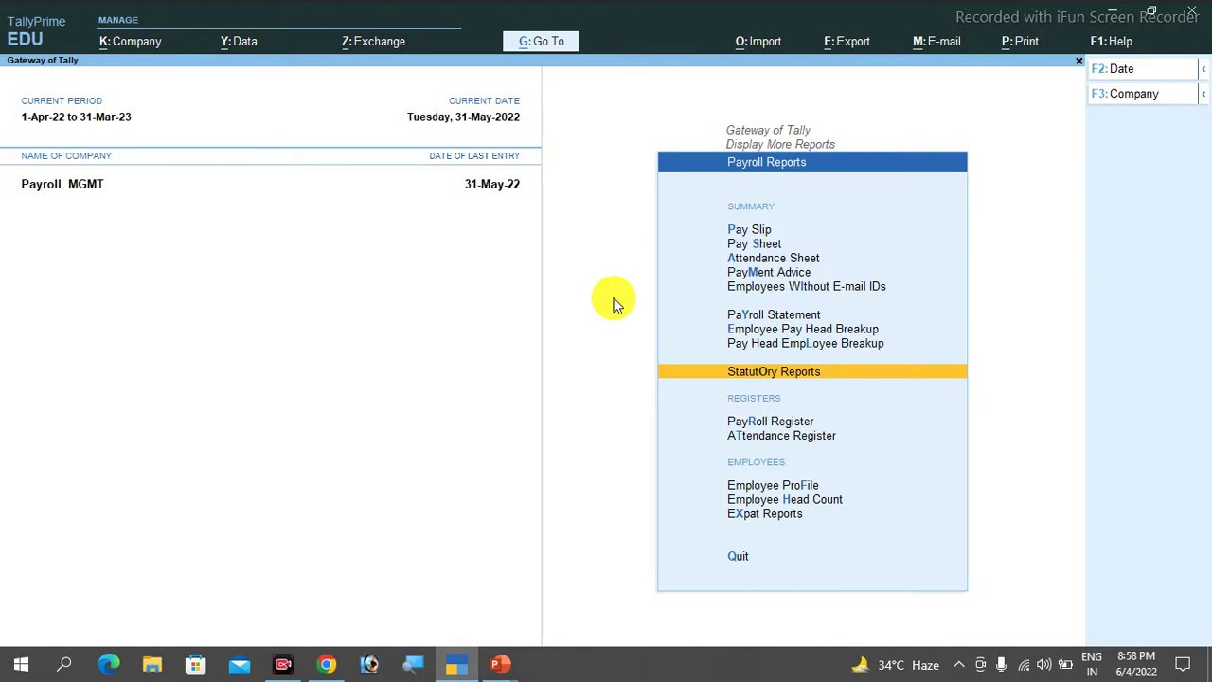
{"action": "key", "text": "Escape"}
{"action": "key", "text": "Escape"}
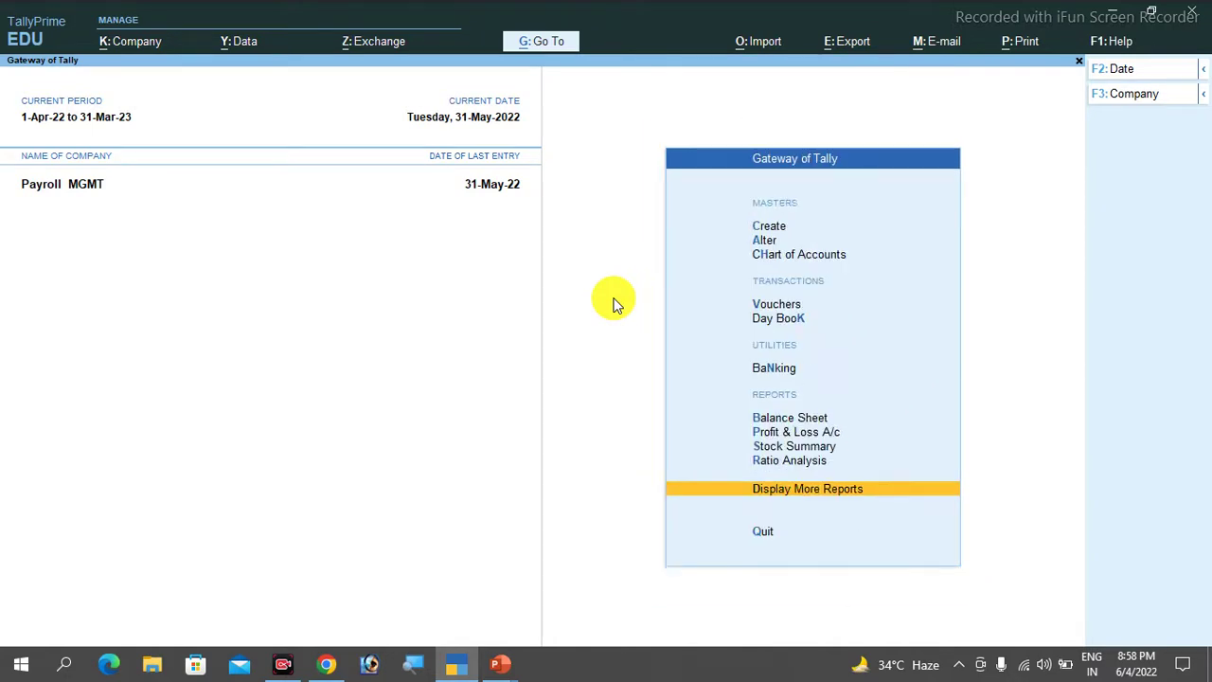